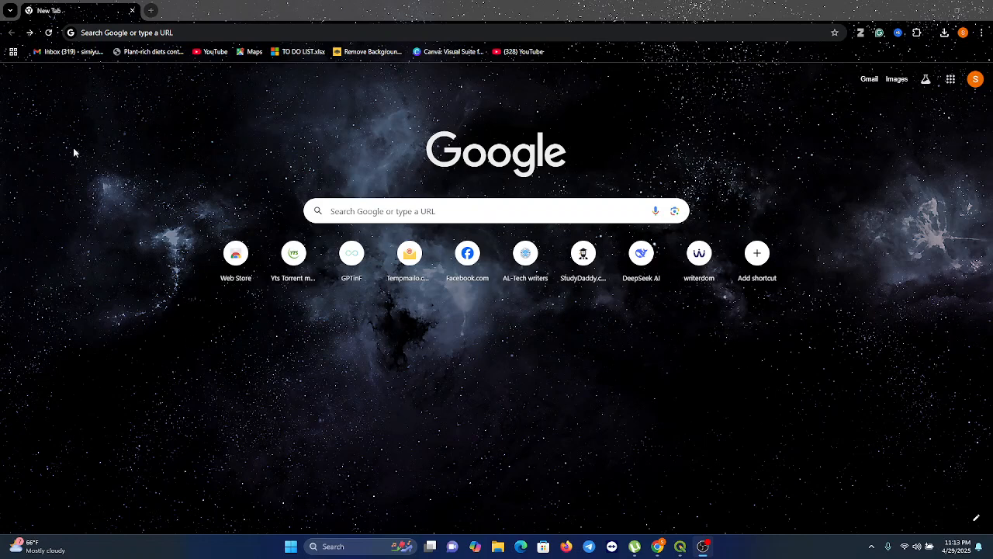
# Search for "google earth download for pc" and download Google Earth Pro for Windows from the Earth Versions page.
pyautogui.click(166, 33)
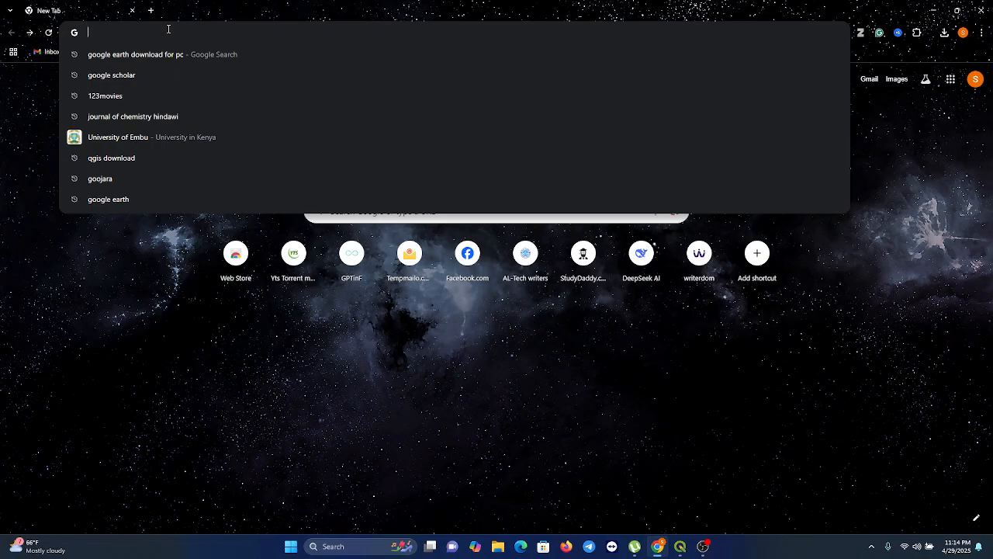
pyautogui.click(166, 55)
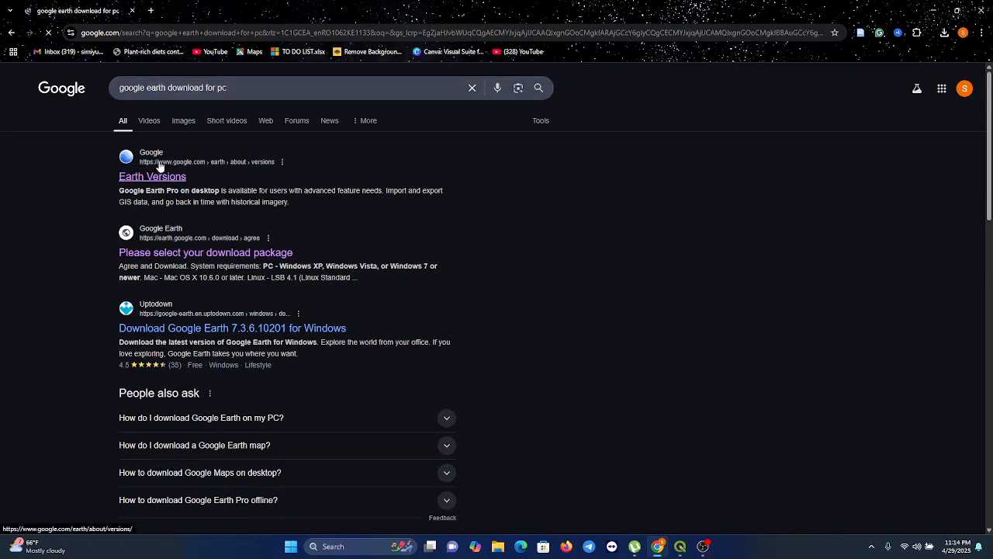
pyautogui.click(142, 177)
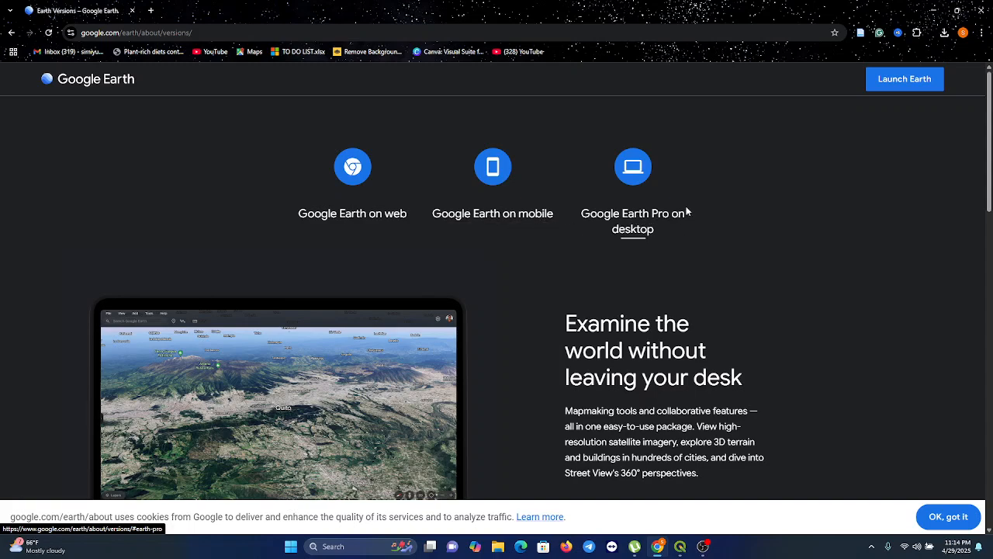
pyautogui.click(633, 190)
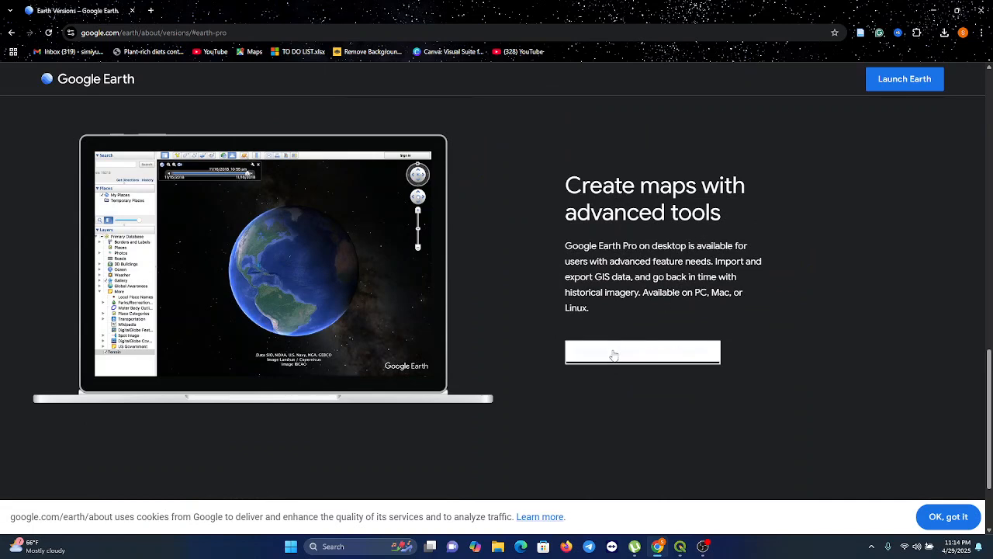
pyautogui.click(666, 354)
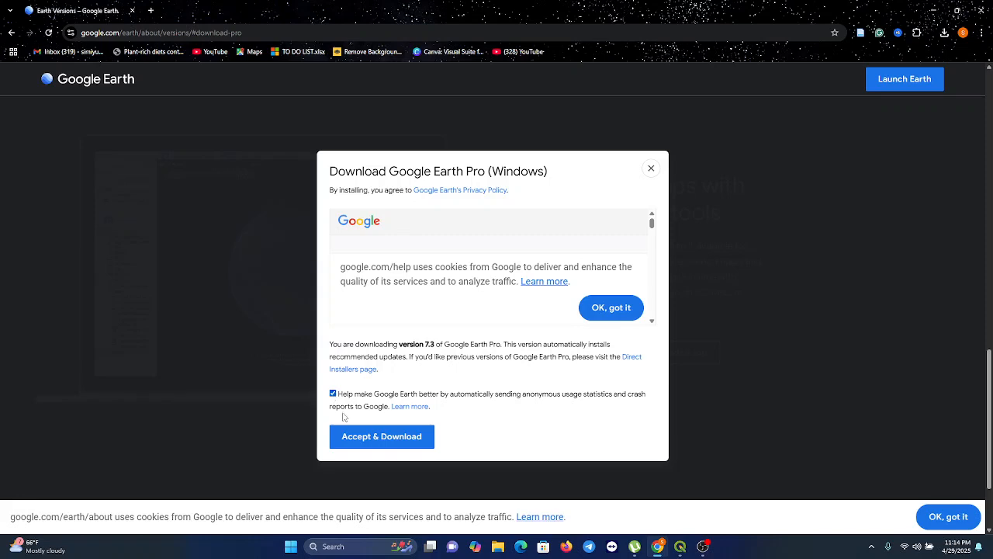
pyautogui.click(367, 438)
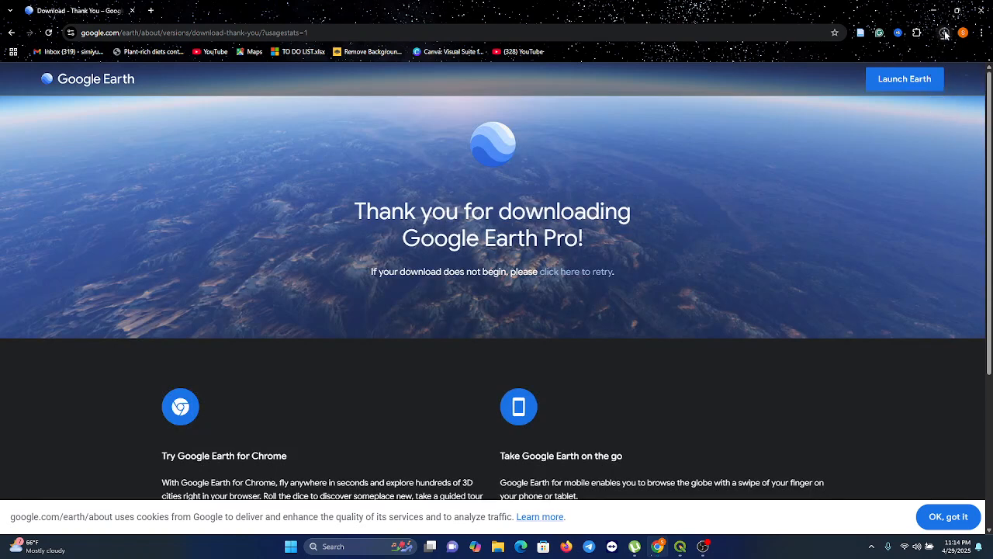
# Locate the Google Earth Pro installer in the Downloads folder and look at its option to run as administrator.
pyautogui.click(933, 11)
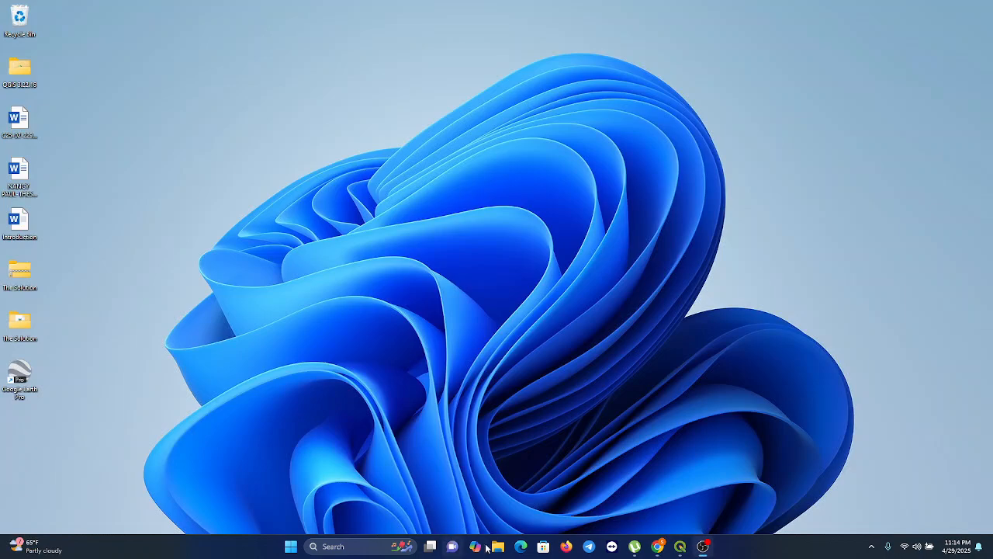
pyautogui.click(498, 546)
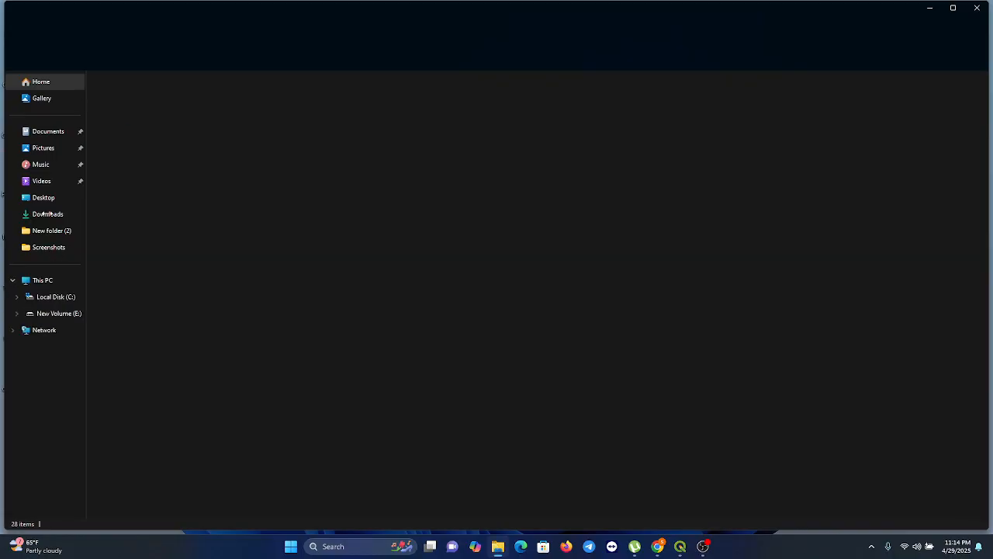
pyautogui.click(48, 216)
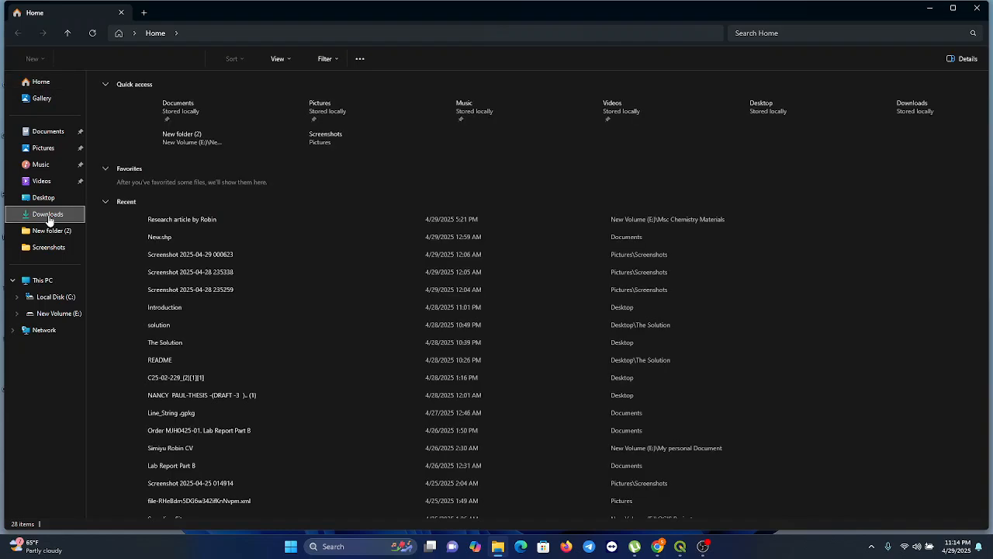
pyautogui.click(155, 108)
pyautogui.rightClick(154, 109)
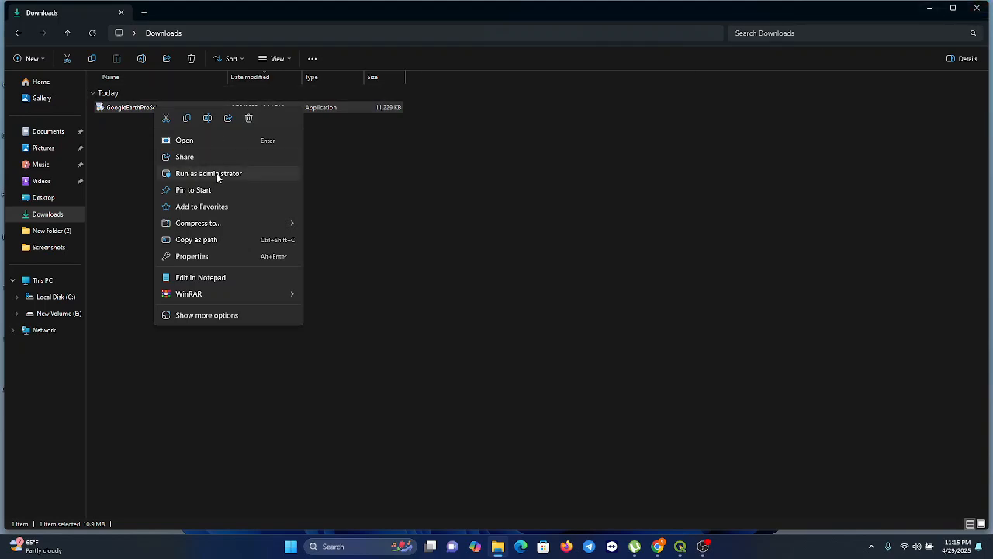
pyautogui.click(977, 8)
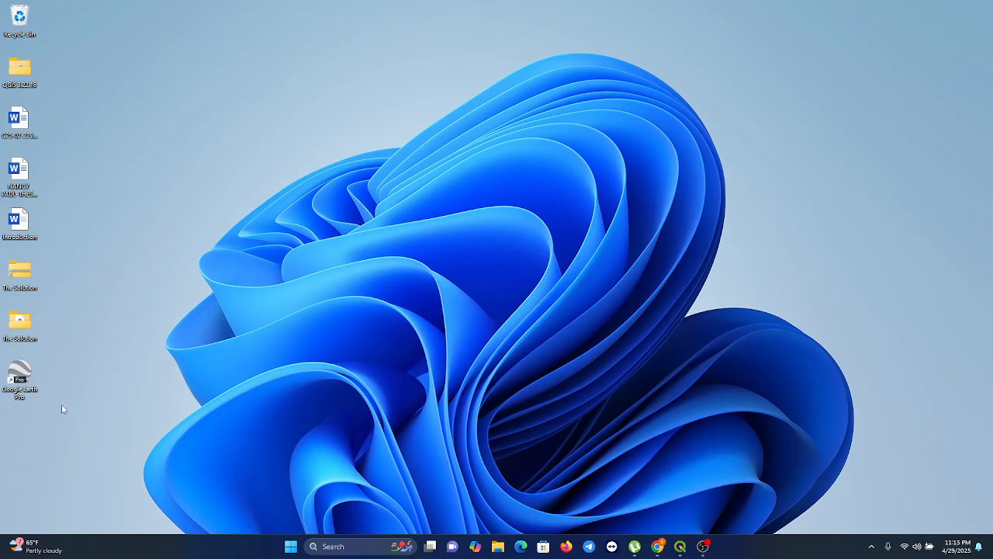
# Switch to Google Earth Pro from its desktop shortcut and delete all saved placemarks from My Places.
pyautogui.doubleClick(9, 390)
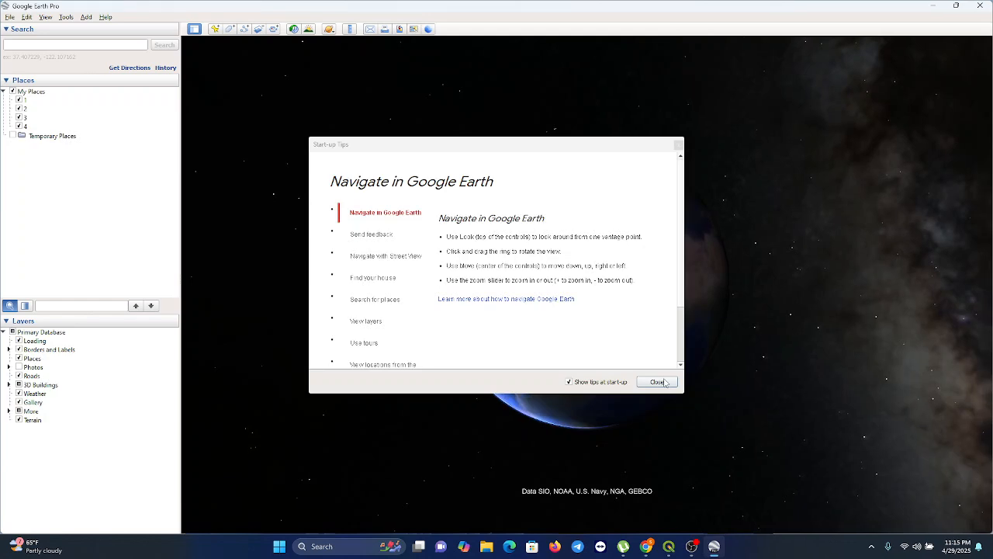
pyautogui.click(659, 383)
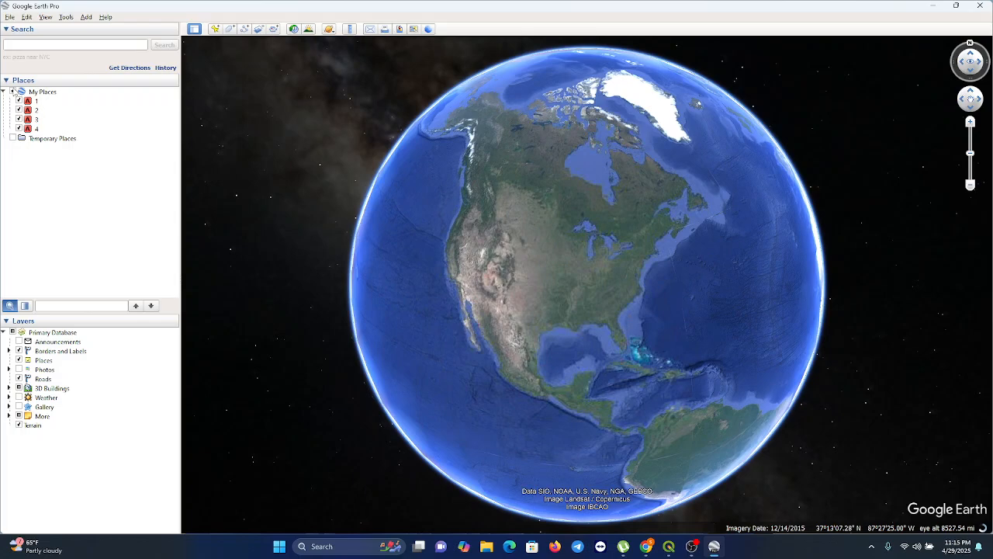
pyautogui.rightClick(15, 90)
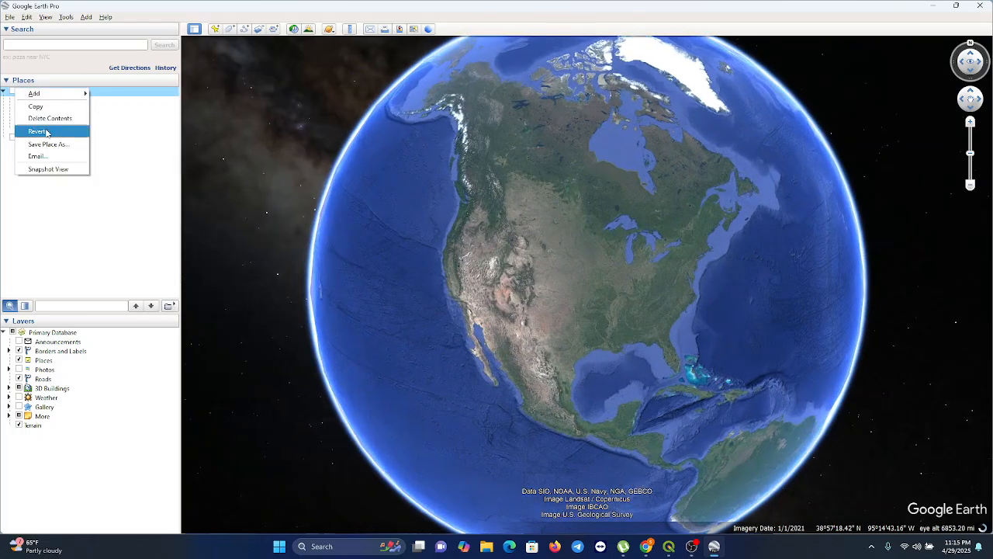
pyautogui.click(46, 132)
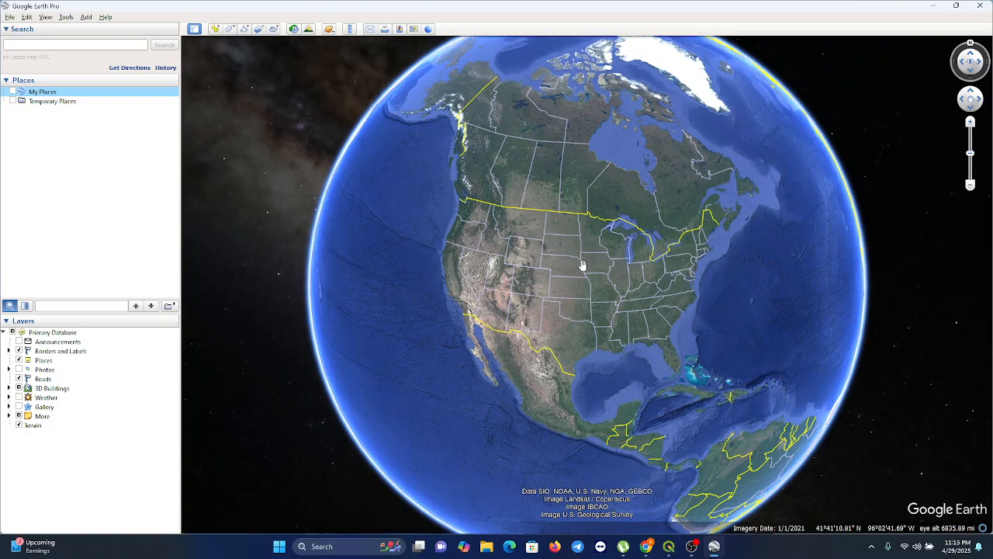
# Search for Nairobi, Kenya and frame the city-centre streets around the Nairobi marker at close range.
pyautogui.click(39, 47)
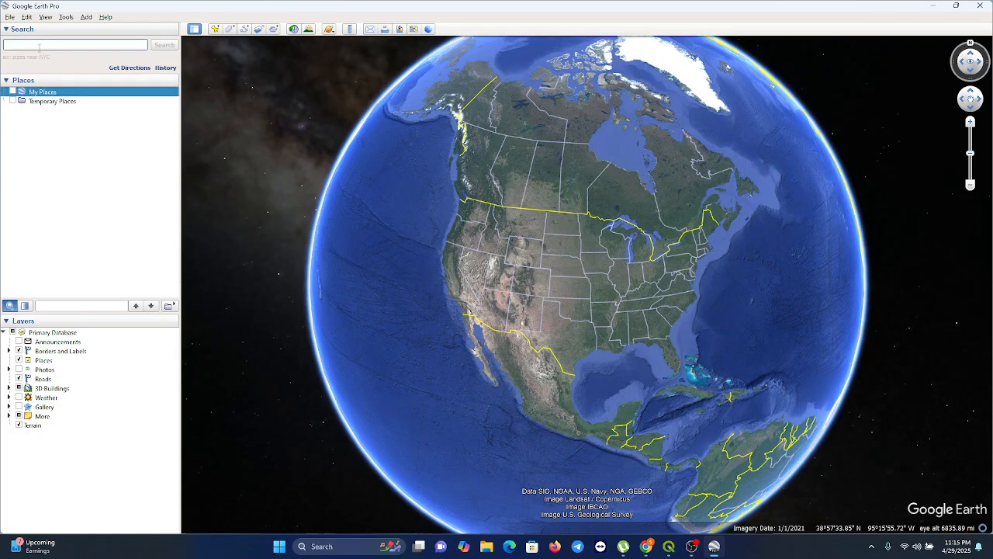
pyautogui.write('Nairobi, Kenya')
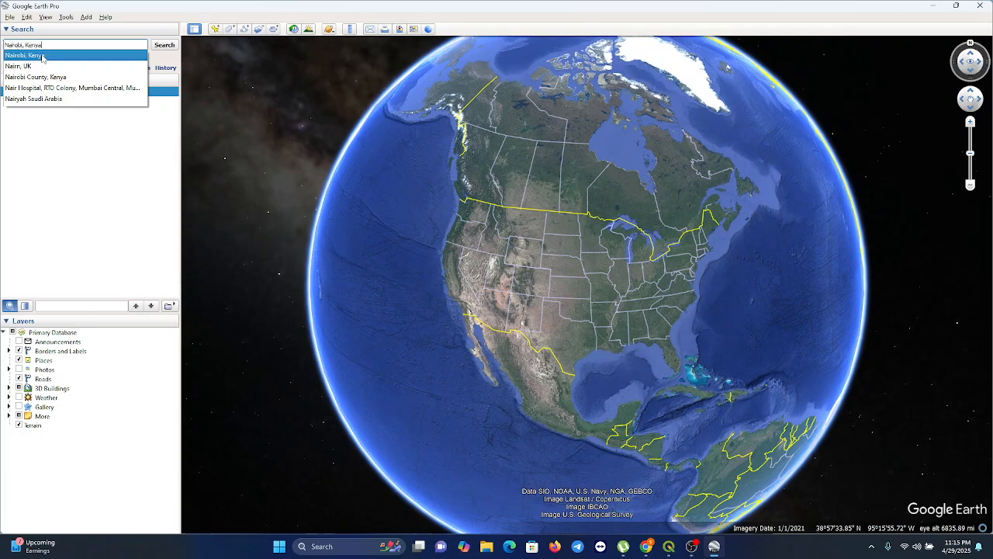
pyautogui.click(35, 56)
pyautogui.click(164, 46)
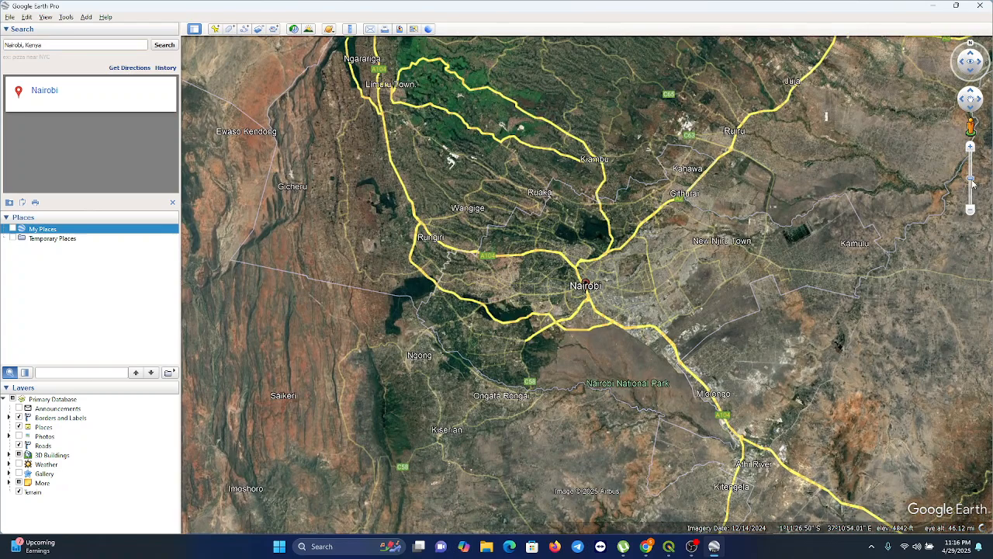
pyautogui.moveTo(972, 180); pyautogui.dragTo(971, 130)
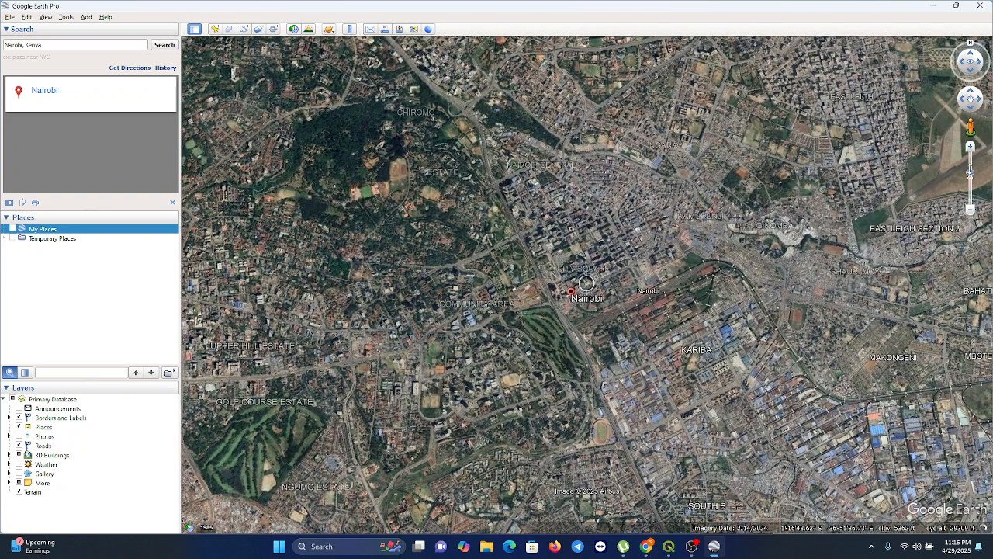
pyautogui.moveTo(970, 173); pyautogui.dragTo(971, 130)
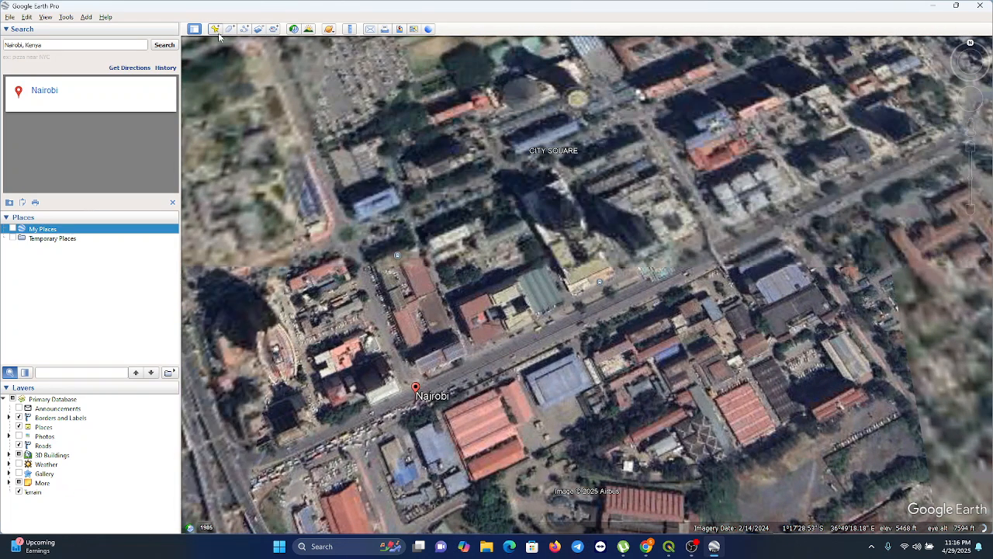
pyautogui.moveTo(440, 409); pyautogui.dragTo(547, 411)
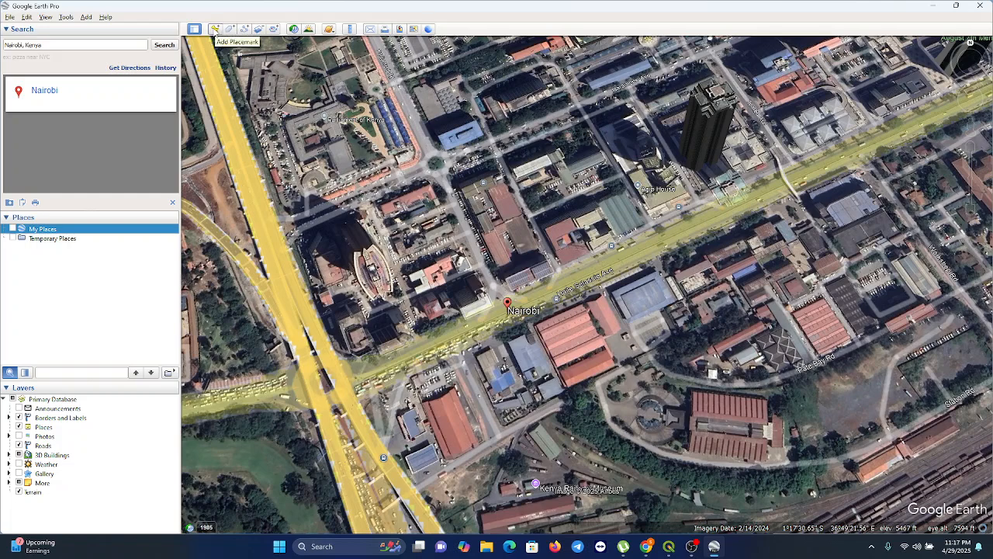
# Add placemark 1 with the red A icon at the map view's north-west corner, about 1°17'22"S, 36°49'08"E.
pyautogui.click(215, 29)
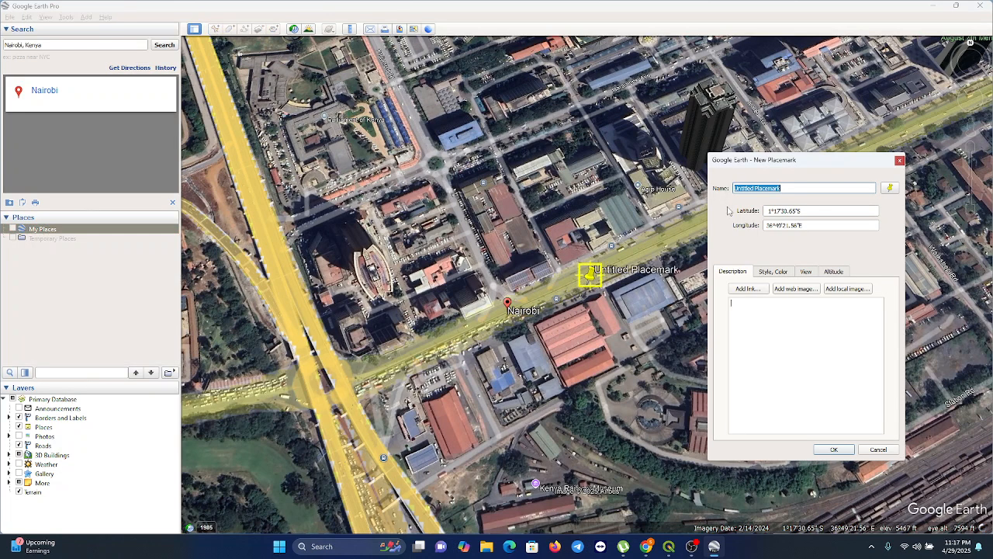
pyautogui.write('1')
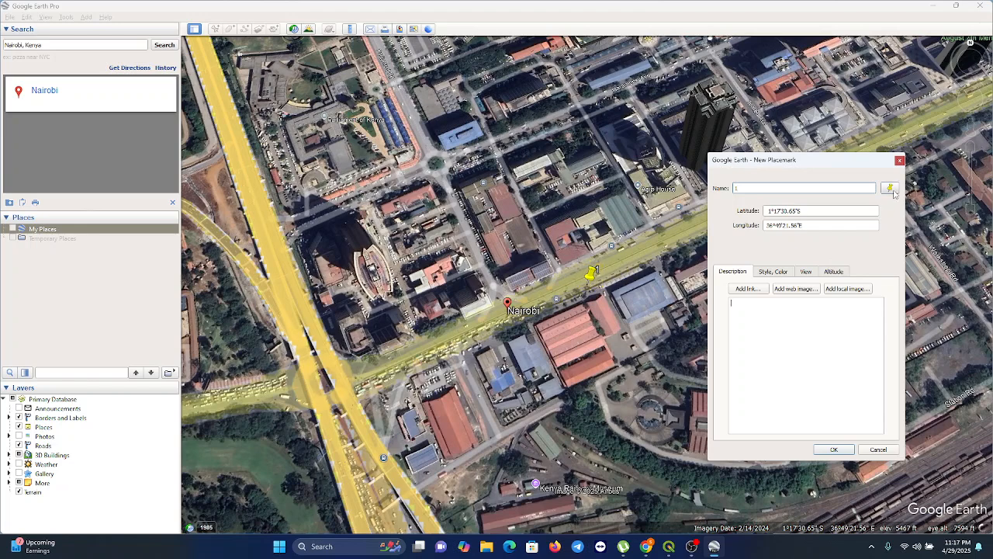
pyautogui.click(892, 189)
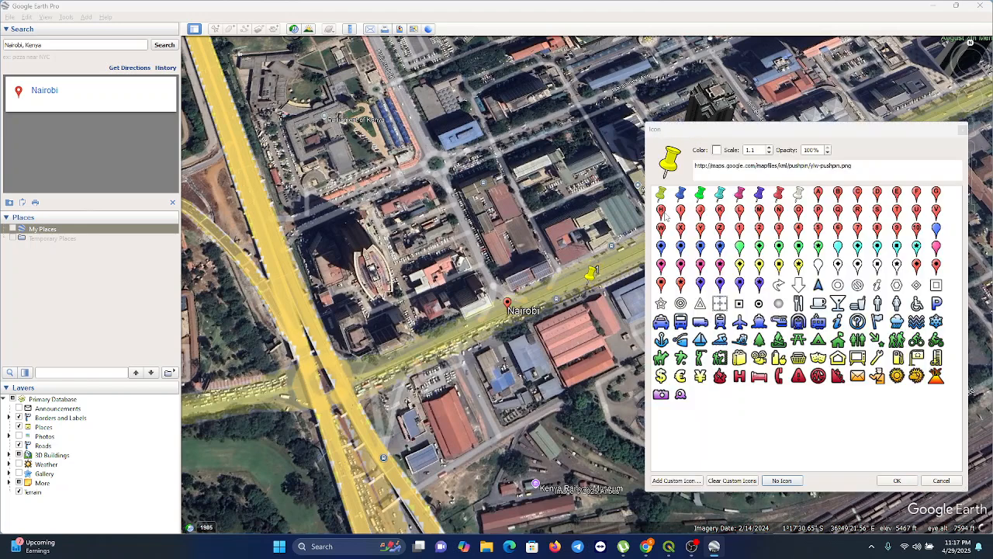
pyautogui.click(818, 193)
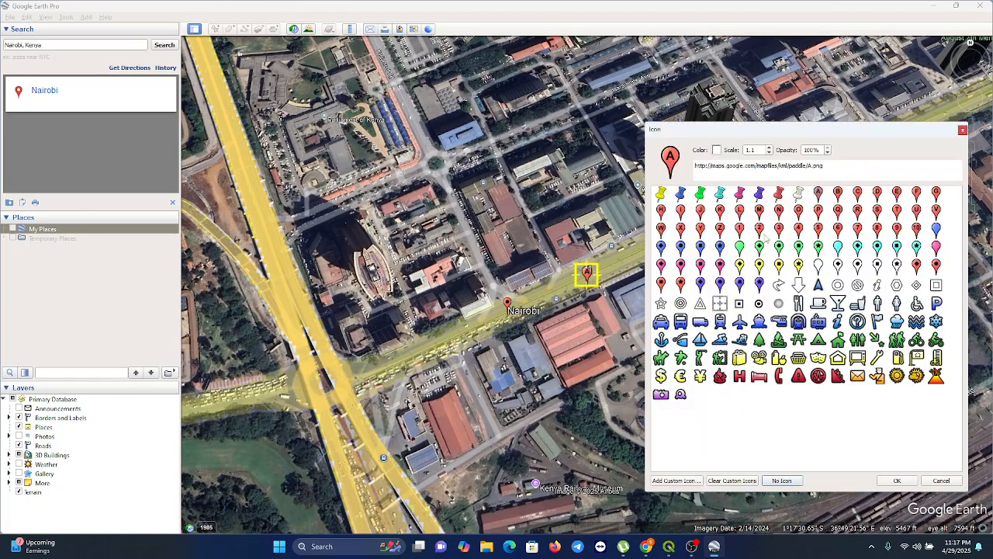
pyautogui.moveTo(584, 283); pyautogui.dragTo(468, 241)
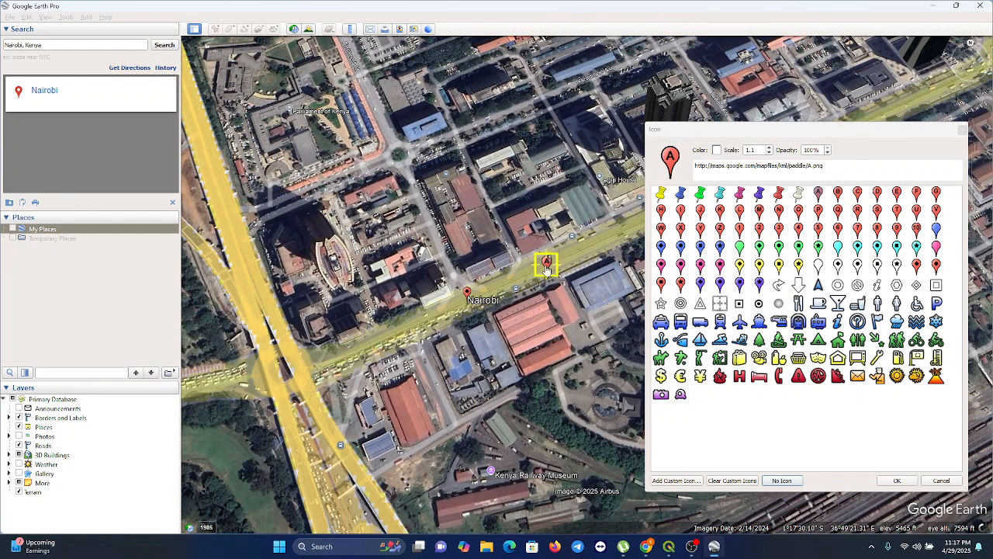
pyautogui.click(893, 481)
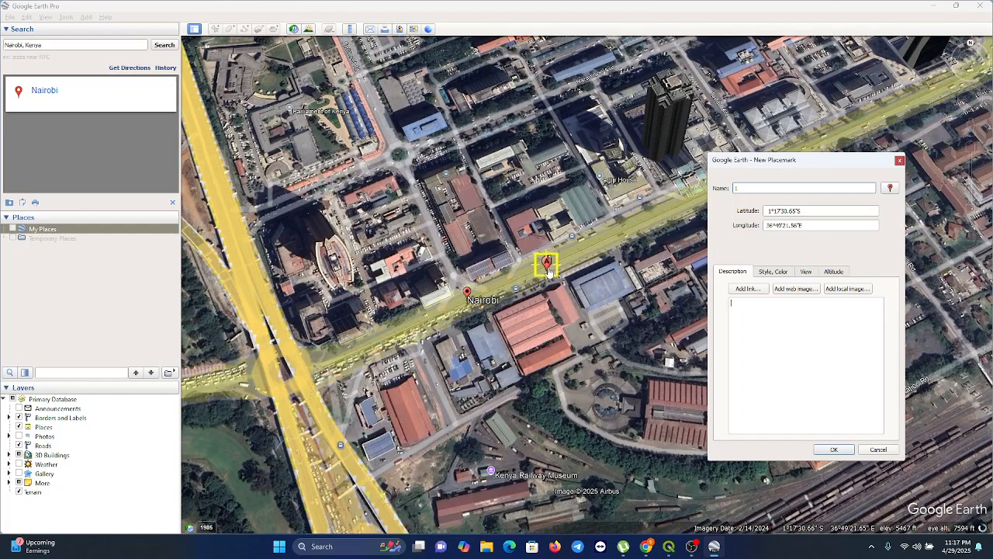
pyautogui.moveTo(548, 269); pyautogui.dragTo(194, 58)
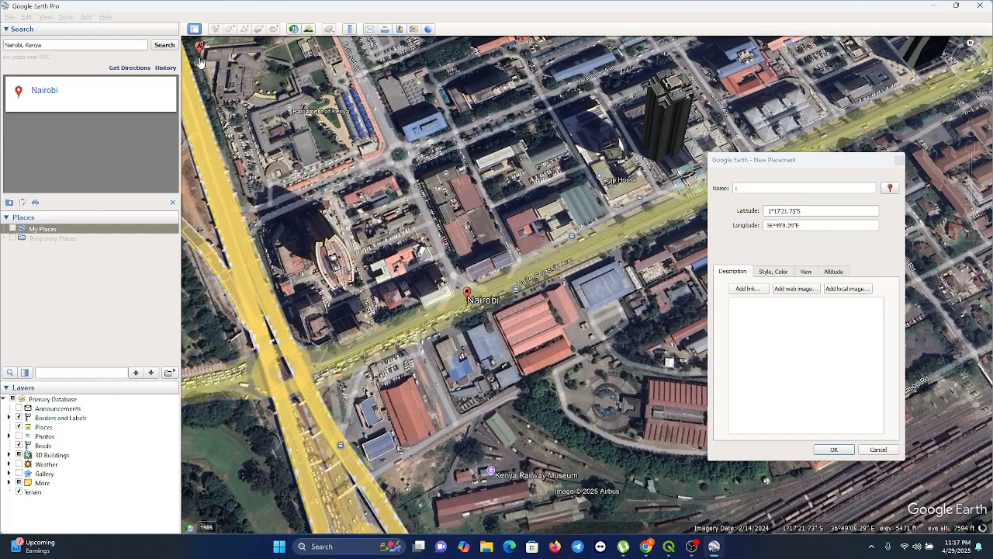
pyautogui.click(833, 450)
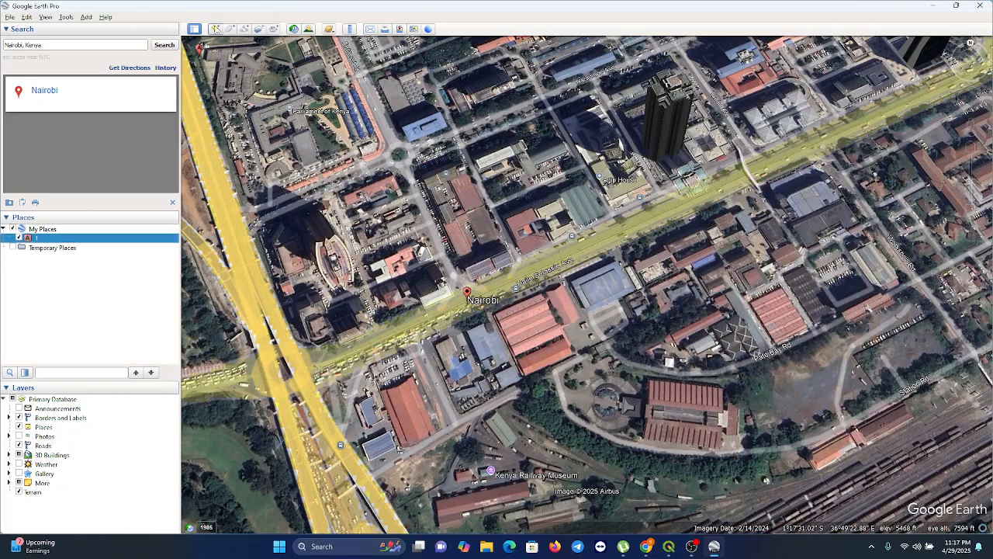
# Add placemark 2 at the north-east corner of the map view, about 1°17'21"S, 36°49'38"E.
pyautogui.click(215, 29)
pyautogui.click(745, 299)
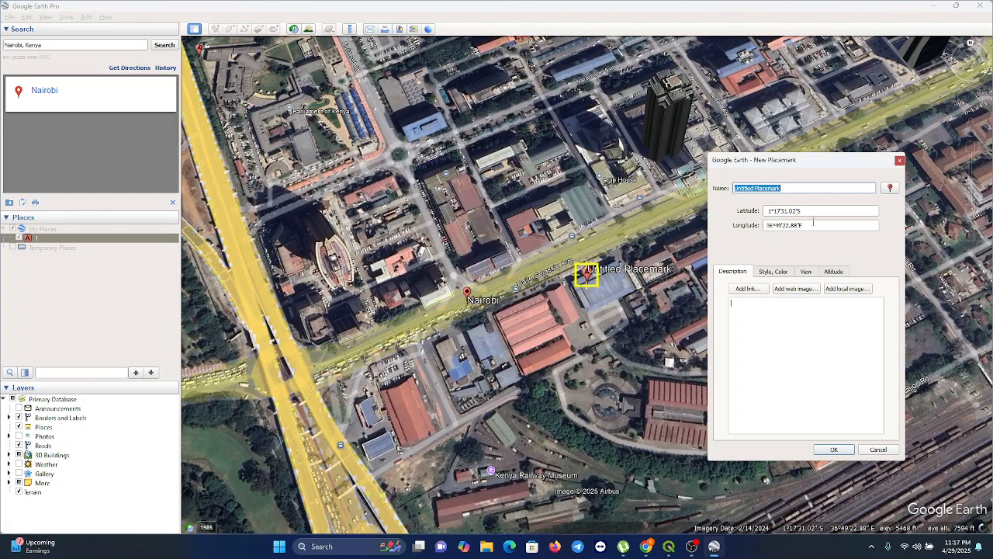
pyautogui.write('2')
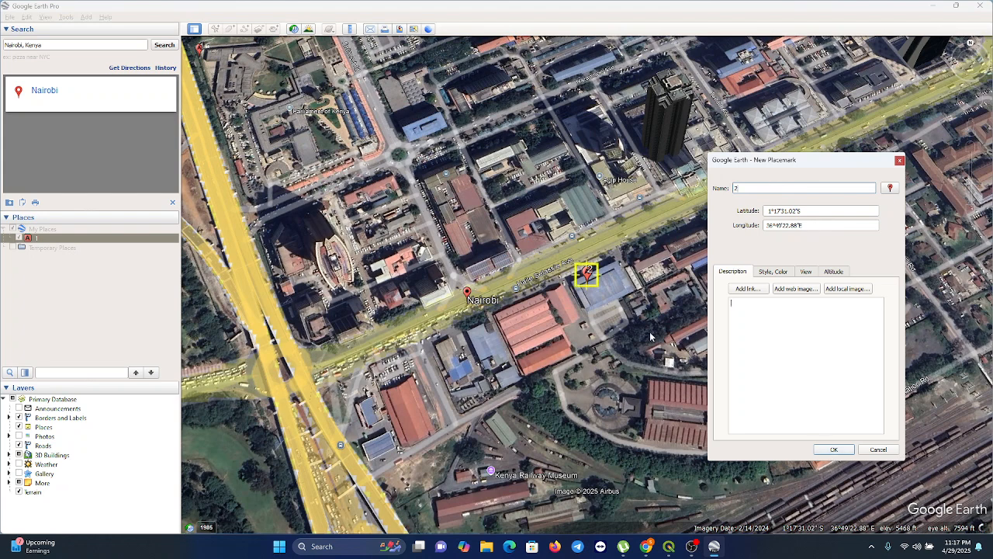
pyautogui.moveTo(586, 283); pyautogui.dragTo(973, 40)
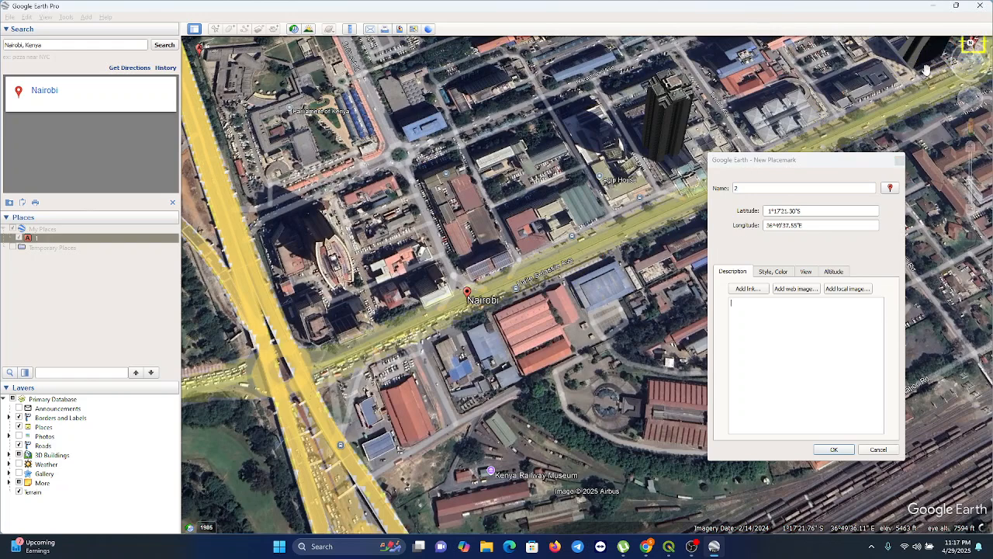
pyautogui.click(829, 451)
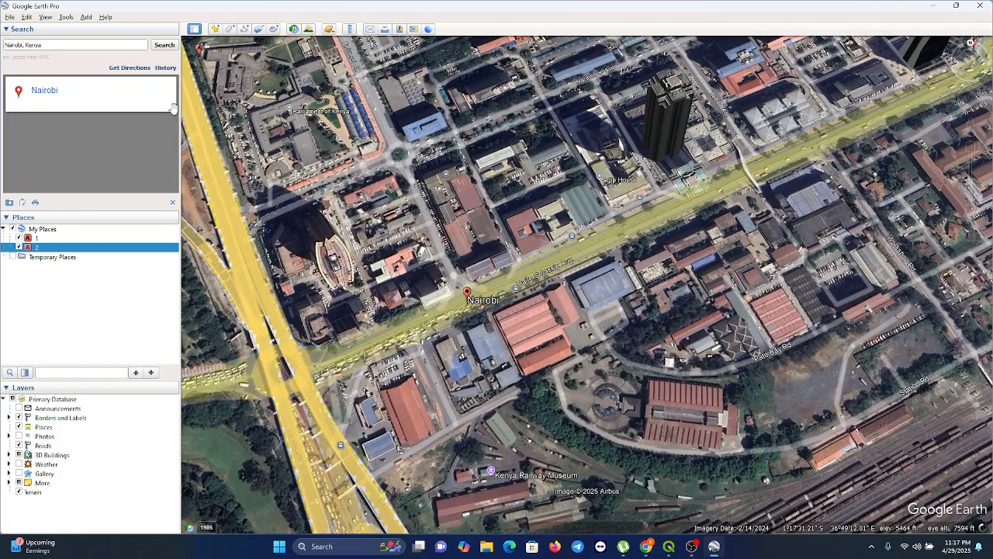
# Add placemark 3 at the south-west corner of the map view, about 1°17'38"S, 36°49'12"E.
pyautogui.click(215, 29)
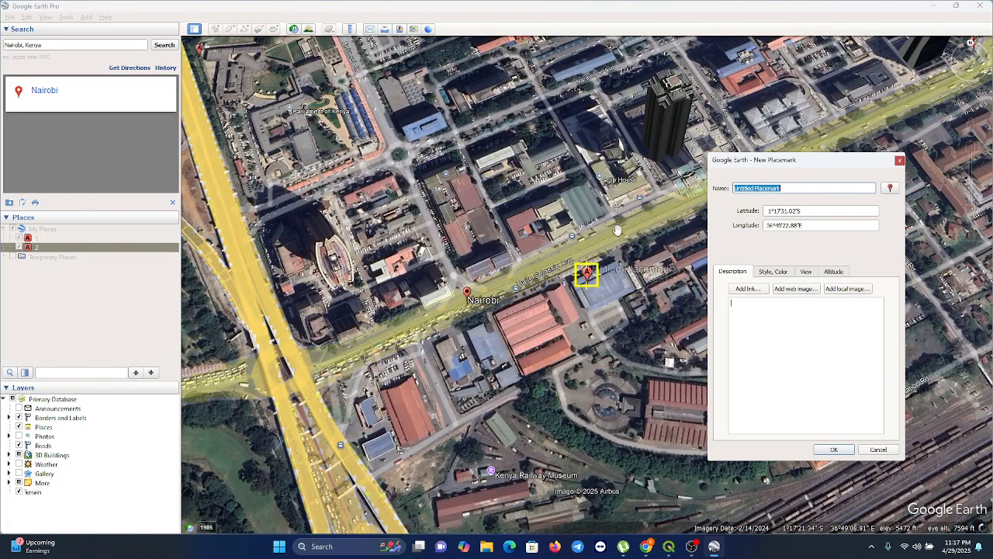
pyautogui.write('3')
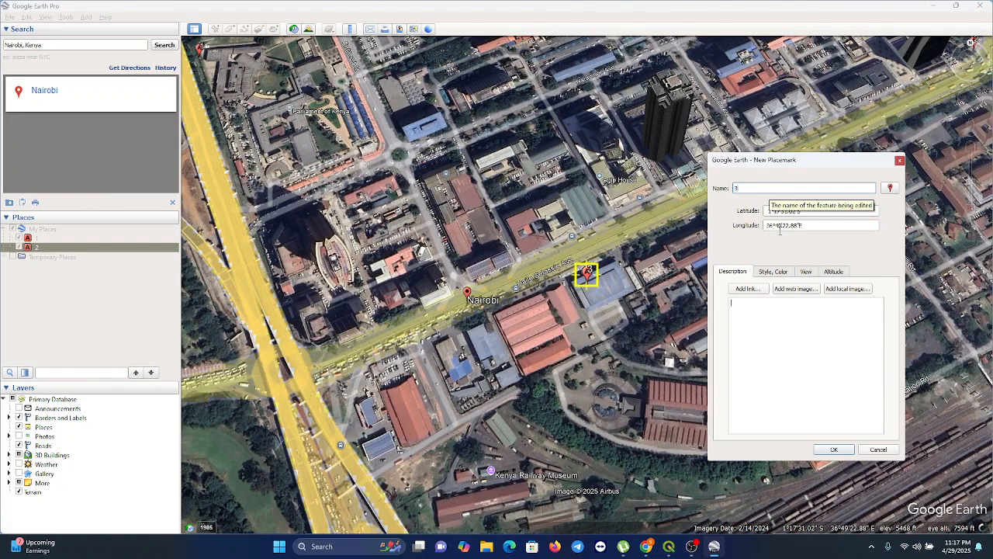
pyautogui.moveTo(596, 280); pyautogui.dragTo(491, 329)
pyautogui.moveTo(331, 442); pyautogui.dragTo(205, 514)
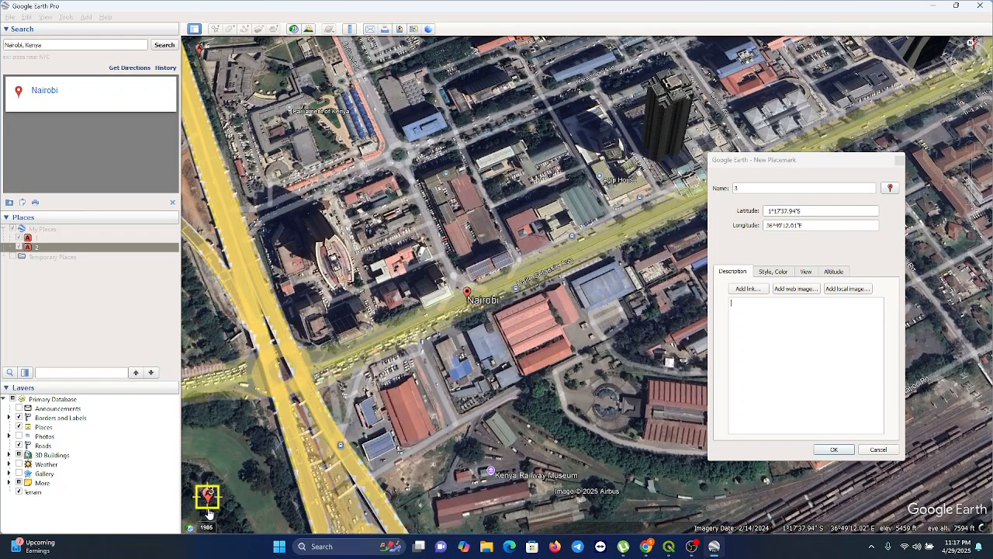
pyautogui.click(834, 450)
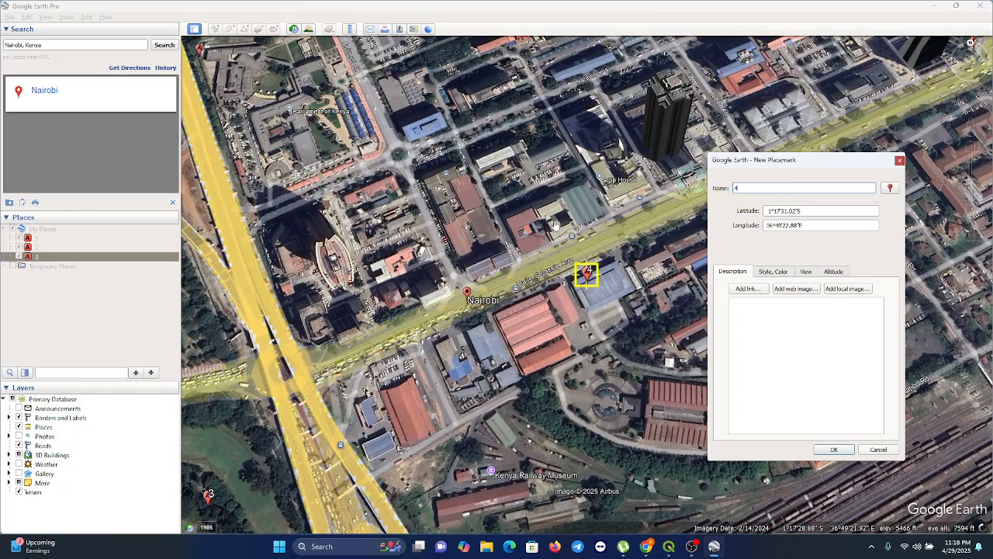
# Add placemark 4 at the south-east corner of the map view, about 1°17'38"S, 36°49'34"E.
pyautogui.moveTo(587, 276); pyautogui.dragTo(833, 484)
pyautogui.moveTo(925, 505); pyautogui.dragTo(922, 515)
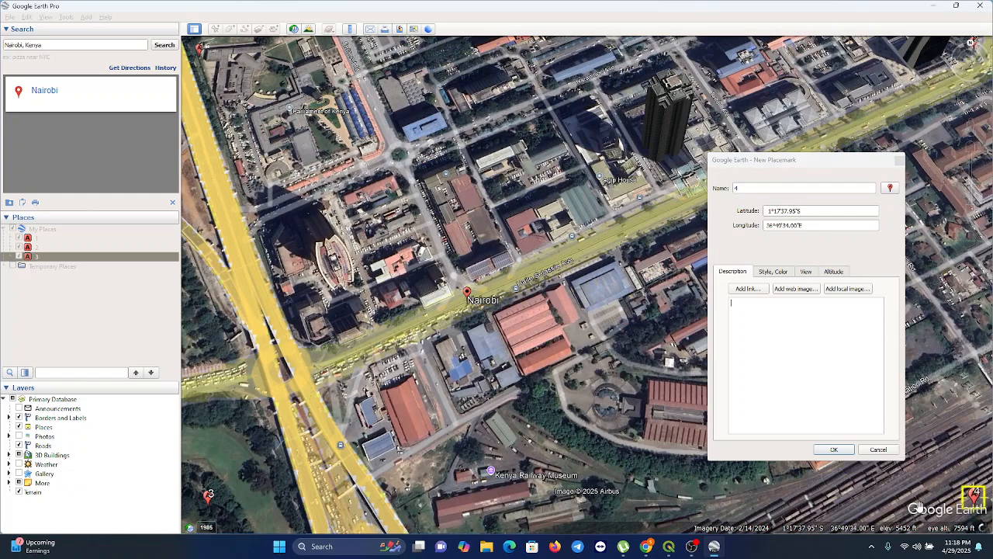
pyautogui.click(838, 451)
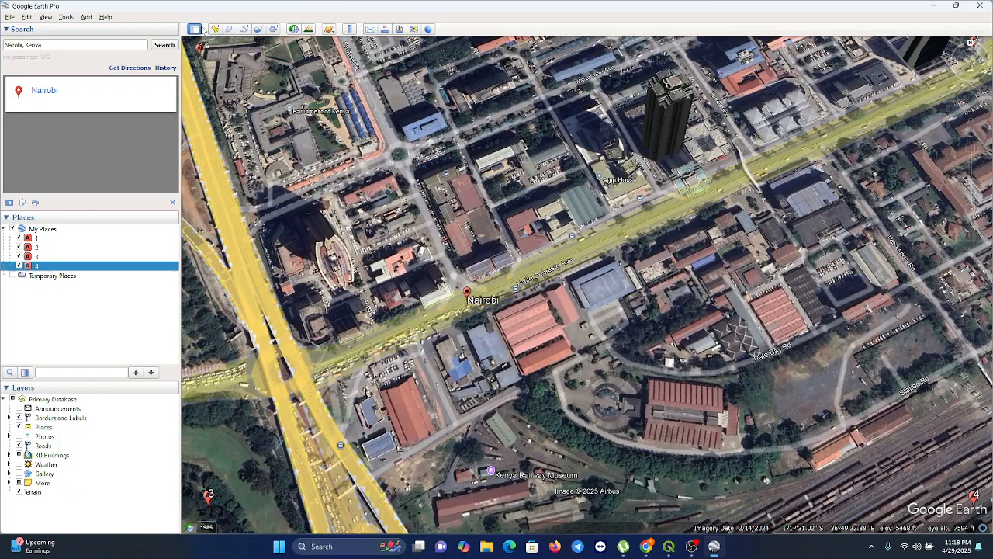
# Set up a map image export without the title and description, legend, scale and compass.
pyautogui.click(10, 17)
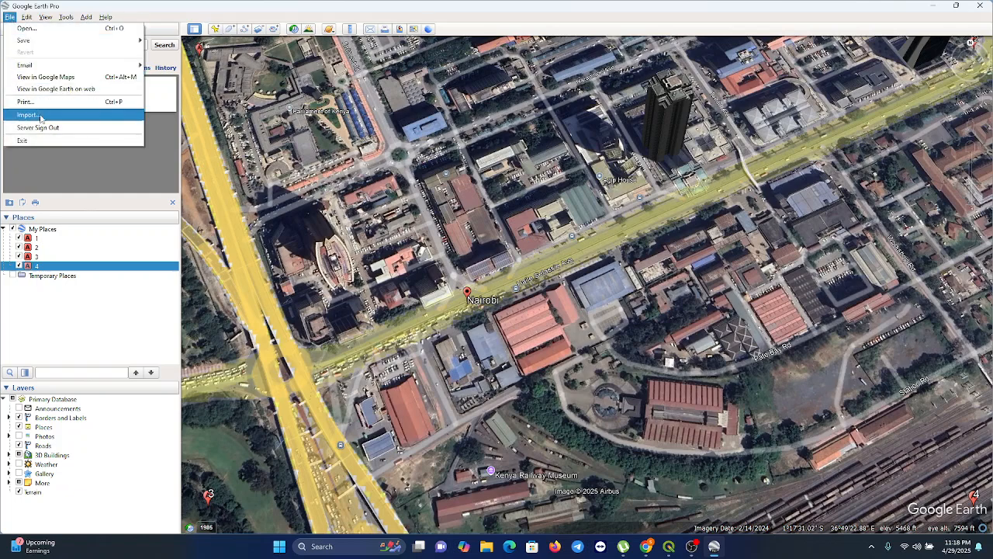
pyautogui.moveTo(70, 42)
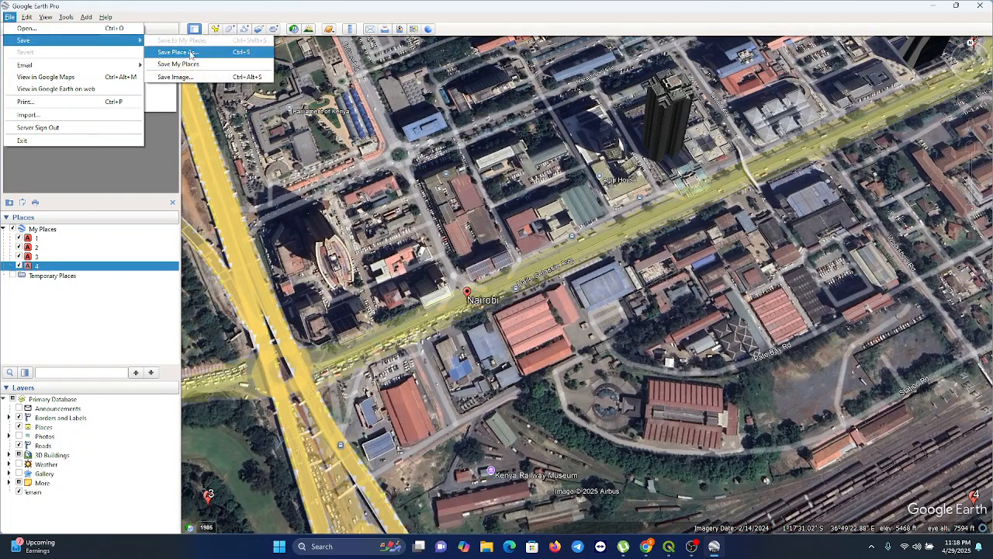
pyautogui.click(179, 78)
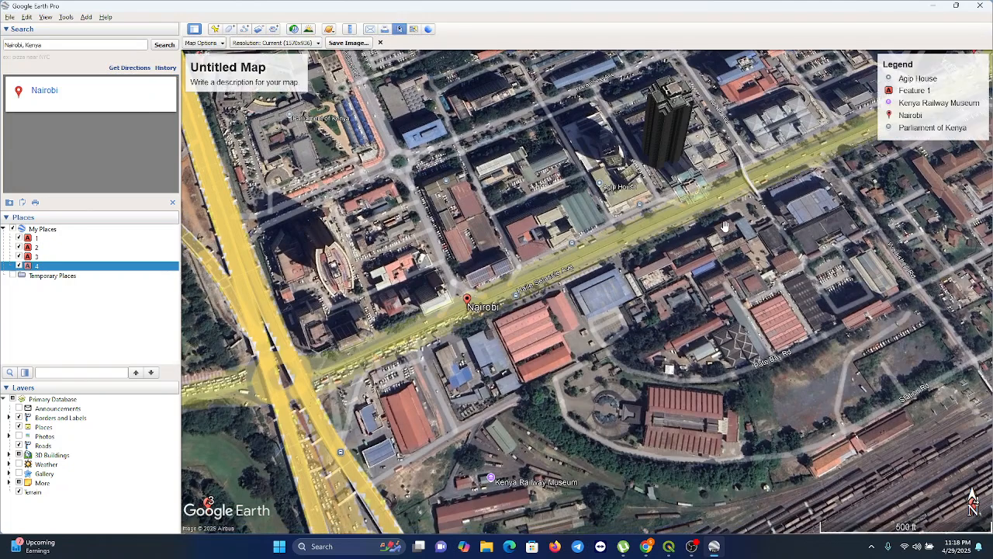
pyautogui.click(217, 44)
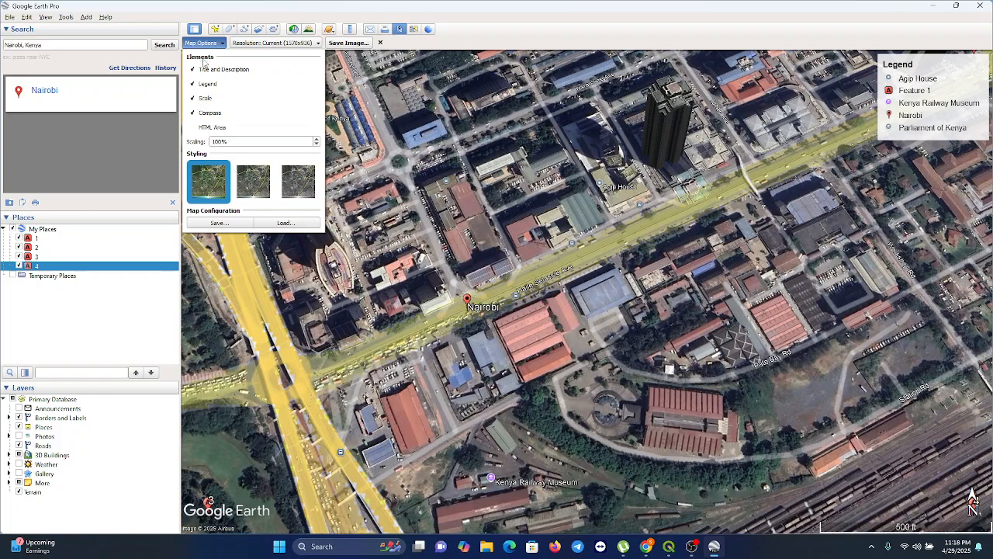
pyautogui.click(195, 70)
pyautogui.click(195, 85)
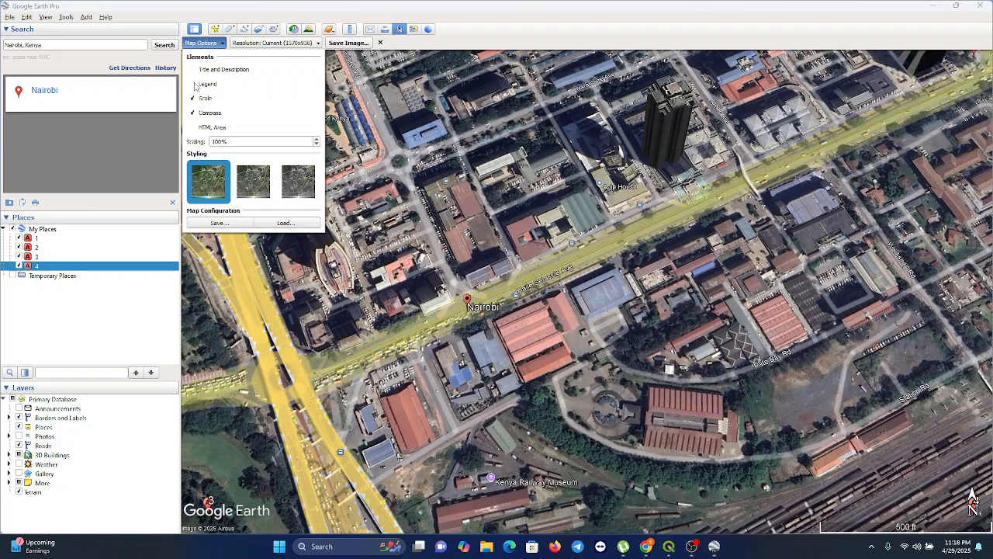
pyautogui.click(193, 98)
pyautogui.click(193, 113)
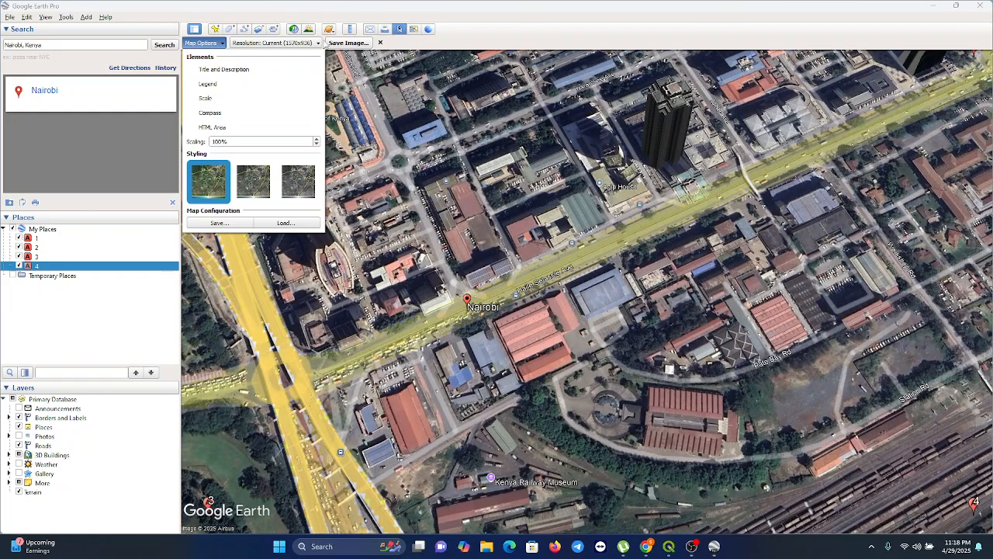
# Save the map image at Maximum (8192x4883) resolution as the JPEG file Image Map in the Downloads folder.
pyautogui.click(316, 43)
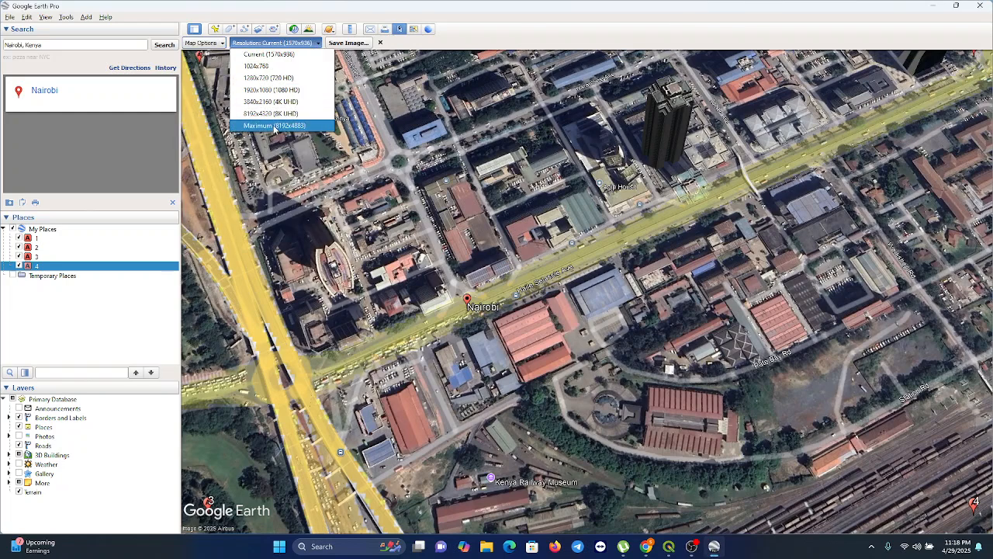
pyautogui.click(273, 126)
pyautogui.click(365, 42)
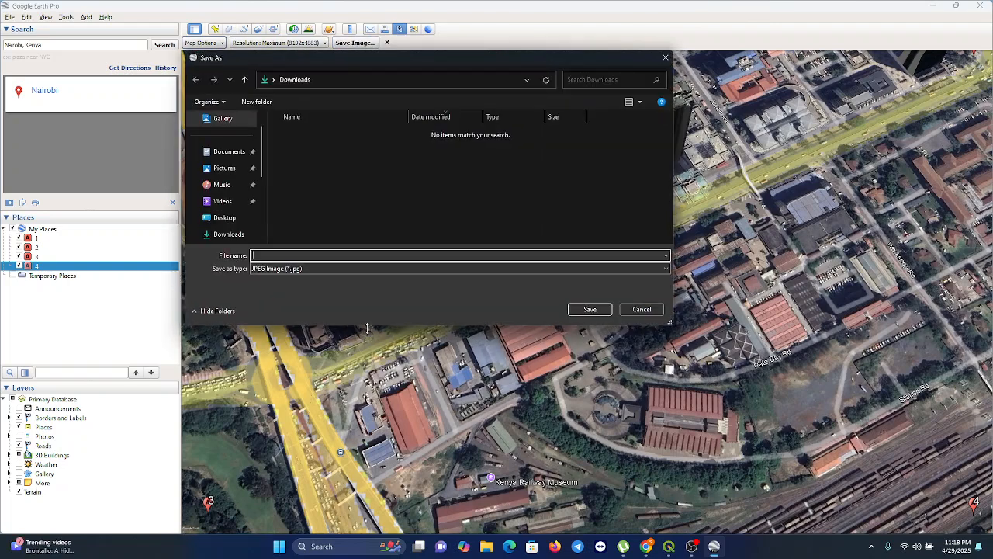
pyautogui.click(233, 235)
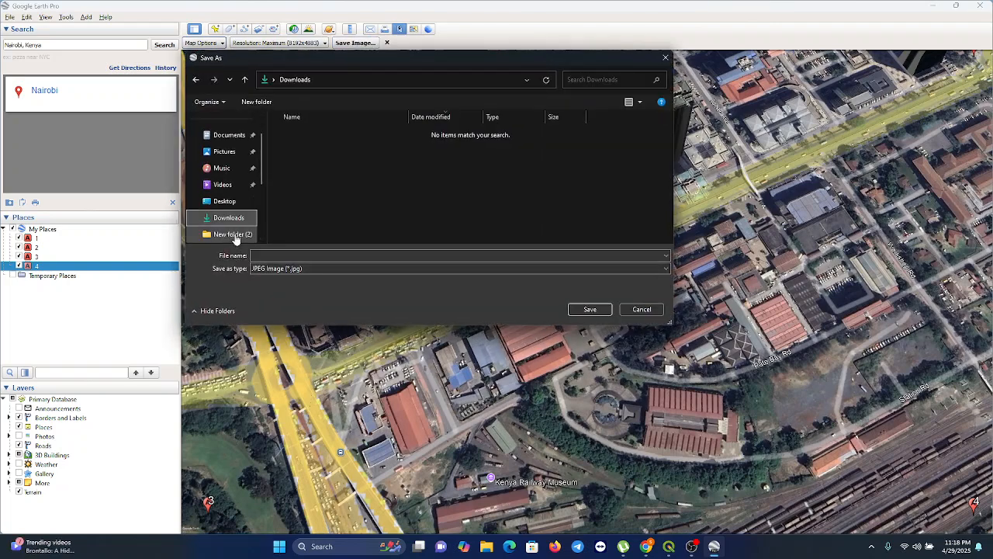
pyautogui.click(289, 254)
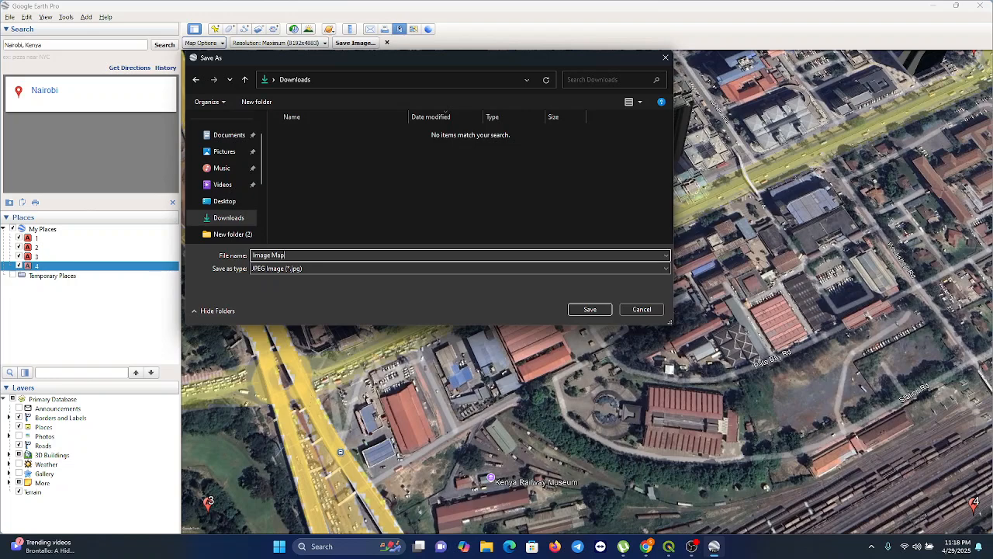
pyautogui.click(588, 310)
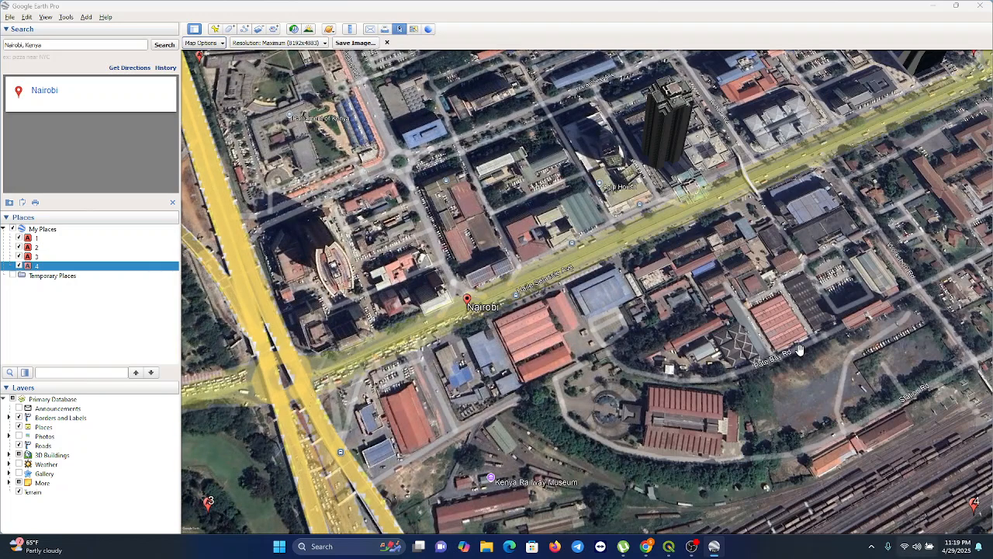
# Save placemark 1 from My Places as the KMZ file 1 in the Downloads folder.
pyautogui.moveTo(749, 319)
pyautogui.mouseDown()
pyautogui.moveTo(752, 348)
pyautogui.moveTo(749, 328)
pyautogui.mouseUp()
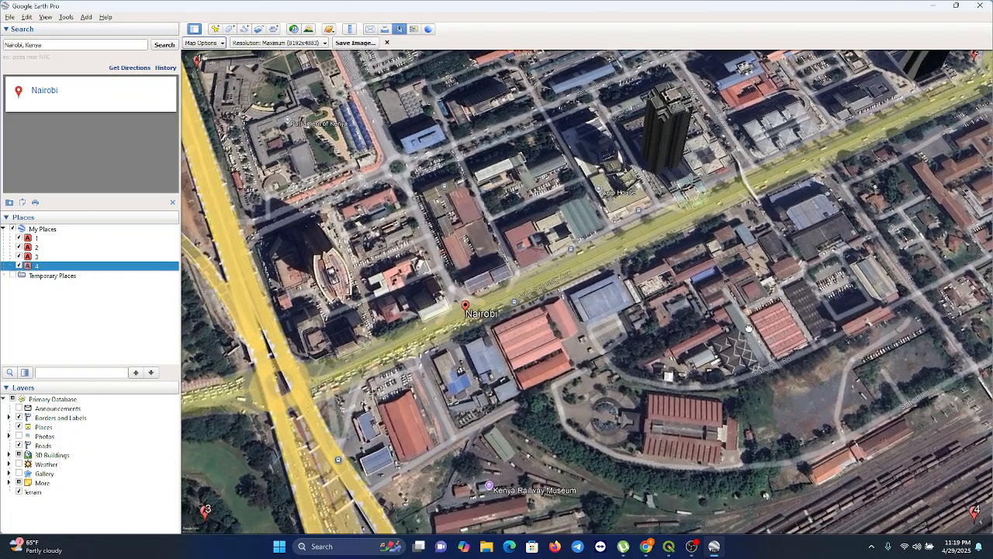
pyautogui.click(40, 240)
pyautogui.rightClick(40, 240)
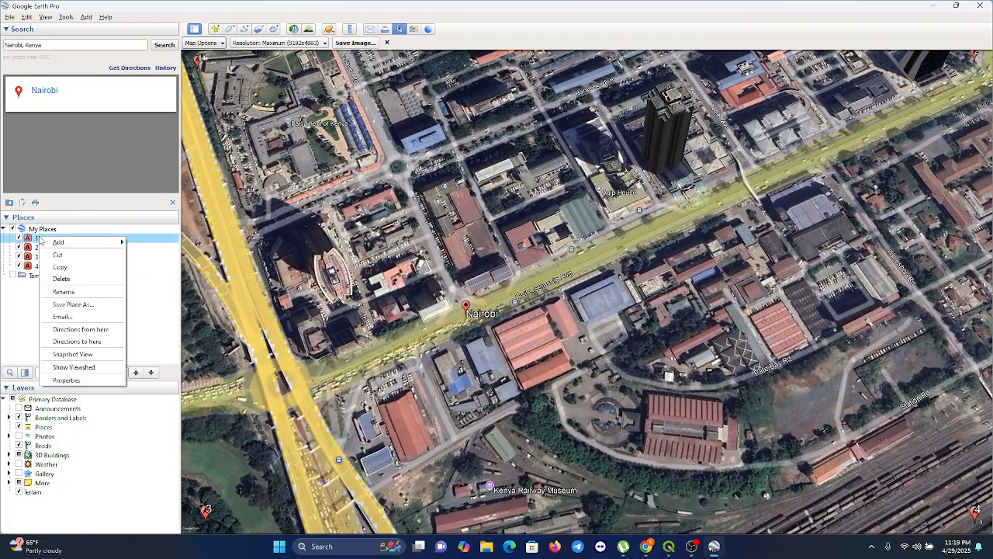
pyautogui.click(79, 306)
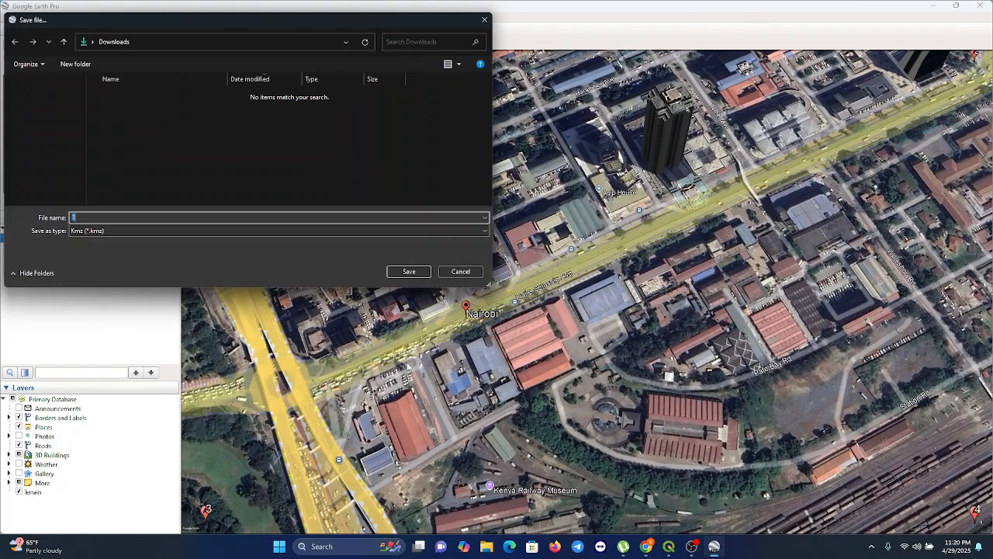
pyautogui.click(48, 197)
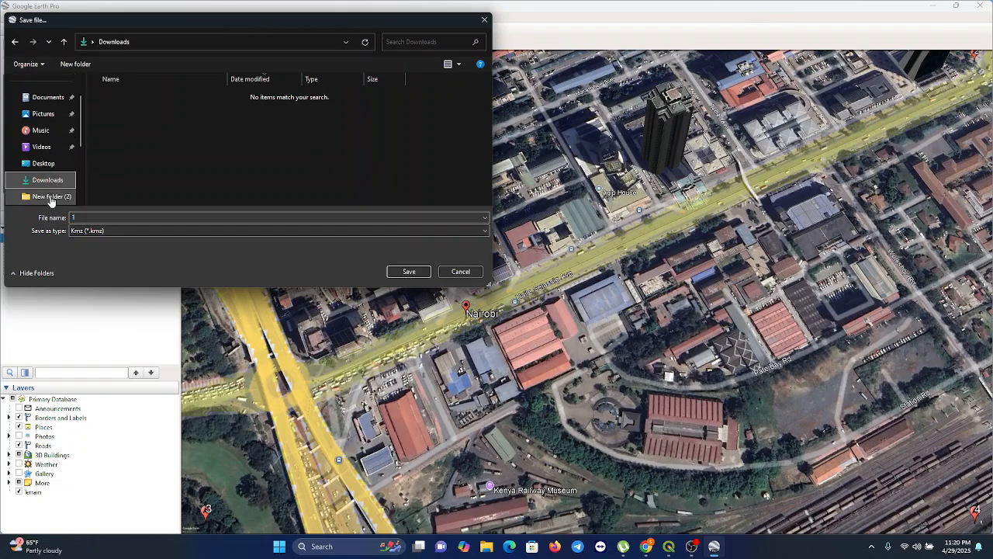
pyautogui.click(409, 271)
# Save placemark 2 from My Places as the KMZ file 2 in the Downloads folder.
pyautogui.click(37, 248)
pyautogui.rightClick(37, 252)
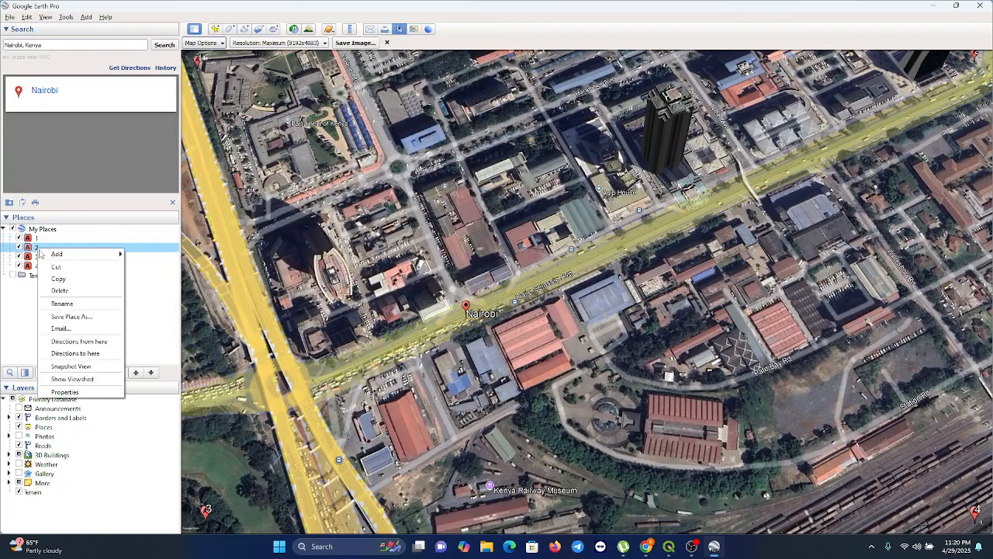
pyautogui.click(78, 327)
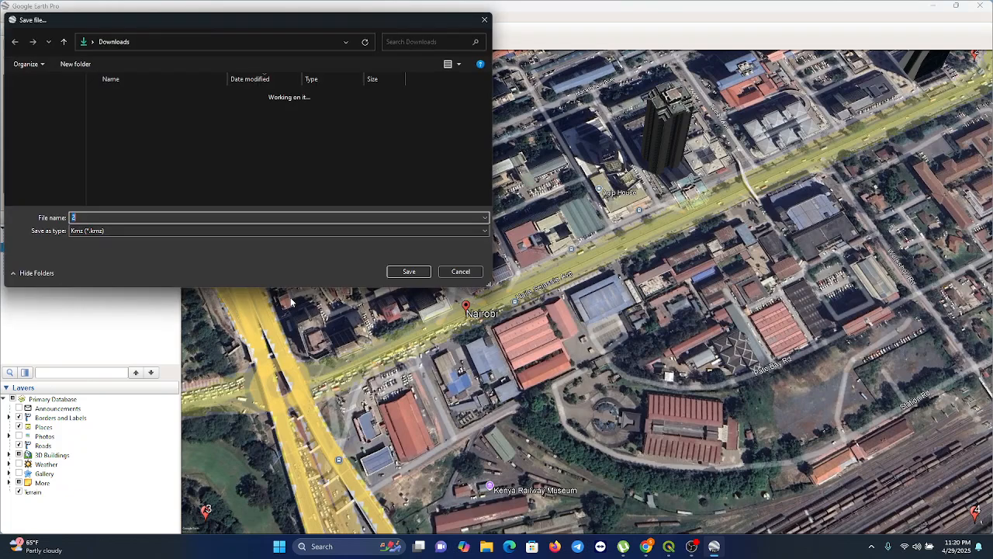
pyautogui.click(401, 272)
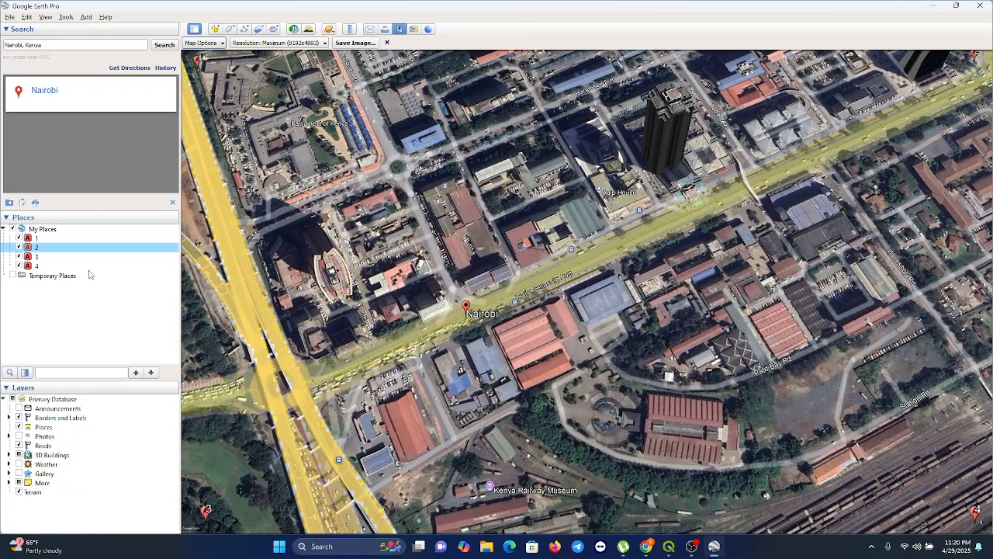
# Save placemark 3 from My Places as the KMZ file 3 in the Downloads folder.
pyautogui.click(37, 257)
pyautogui.rightClick(42, 257)
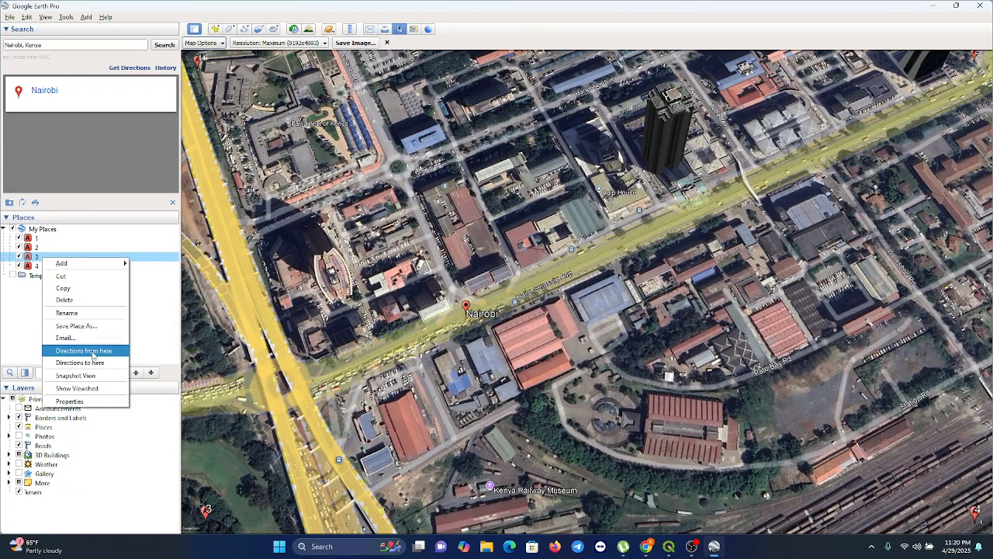
pyautogui.click(82, 327)
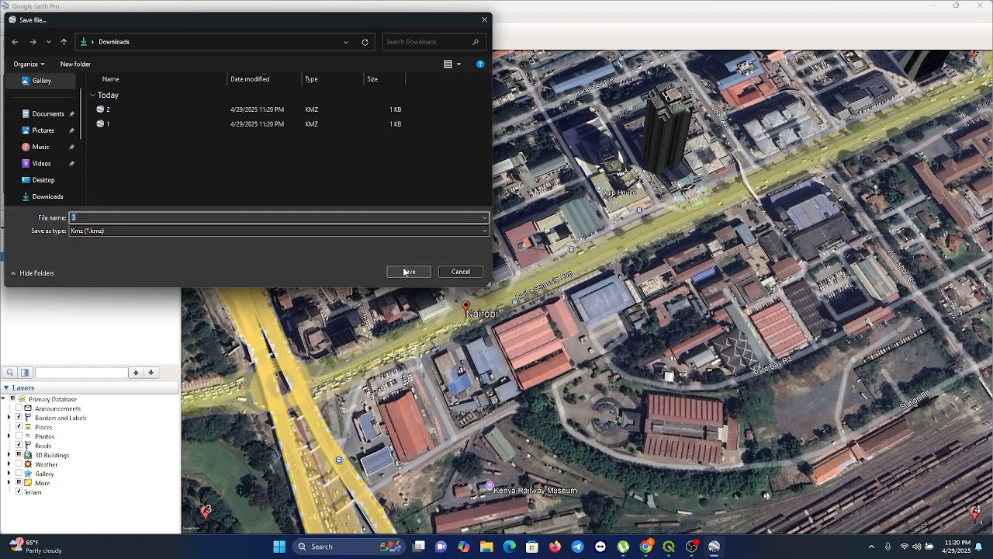
pyautogui.click(409, 271)
# Save placemark 4 as the KMZ file 4 in the Downloads folder and close Google Earth Pro.
pyautogui.click(37, 266)
pyautogui.rightClick(40, 266)
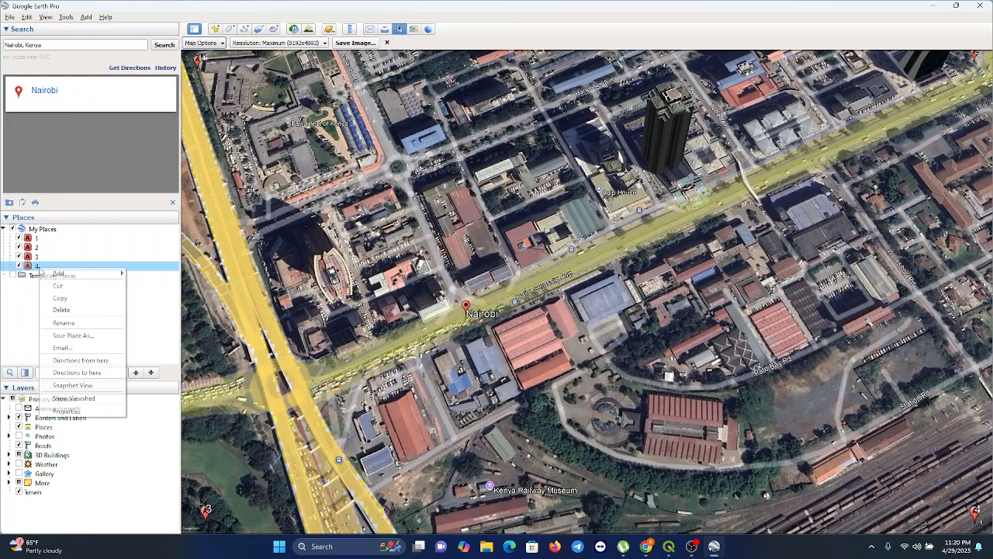
pyautogui.click(78, 336)
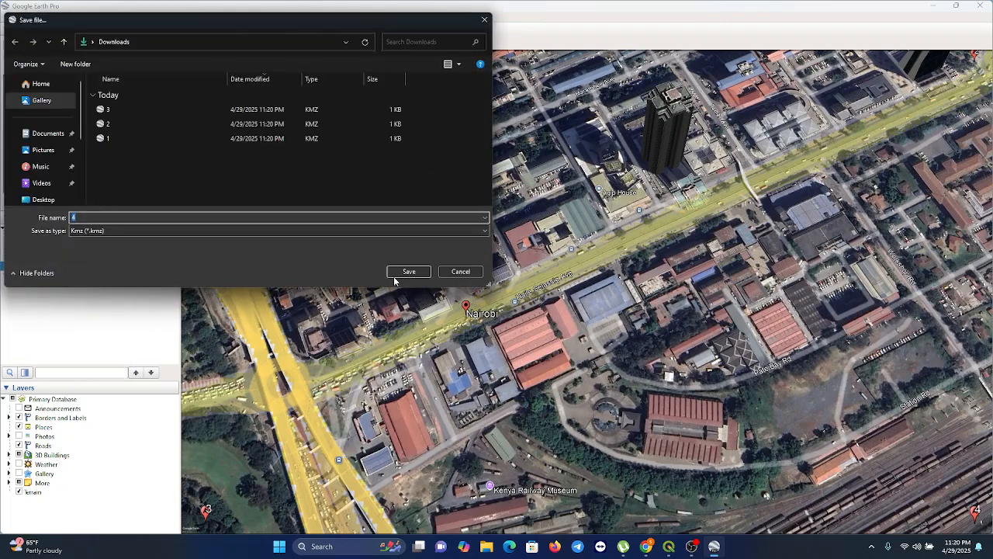
pyautogui.click(409, 272)
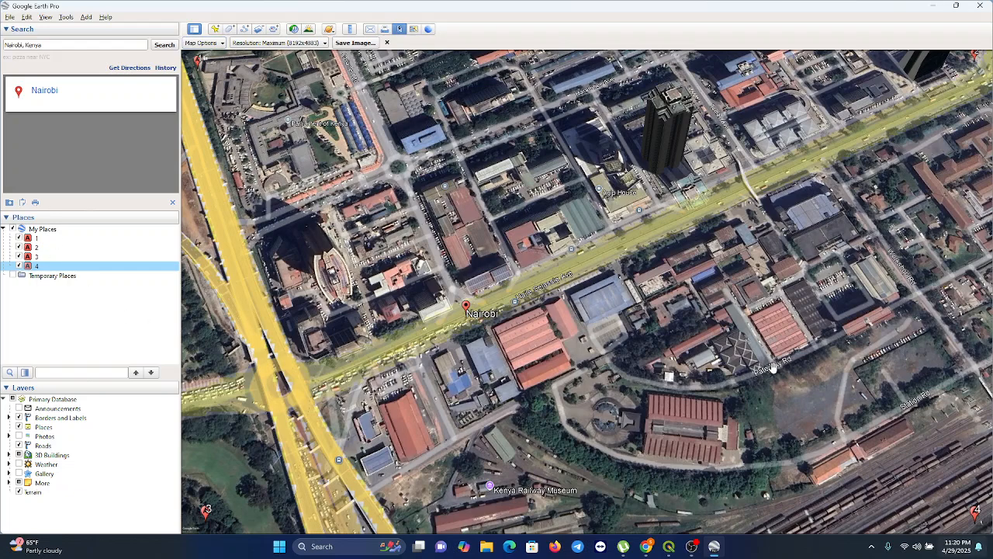
pyautogui.click(980, 6)
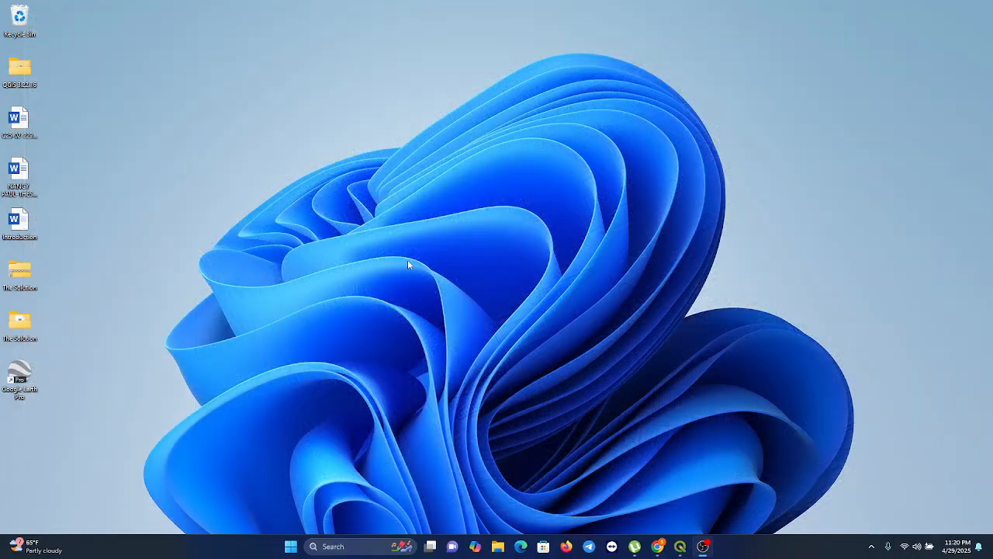
# Switch to QGIS and add Image Map.jpg from the Downloads folder to the project as a raster layer.
pyautogui.click(680, 546)
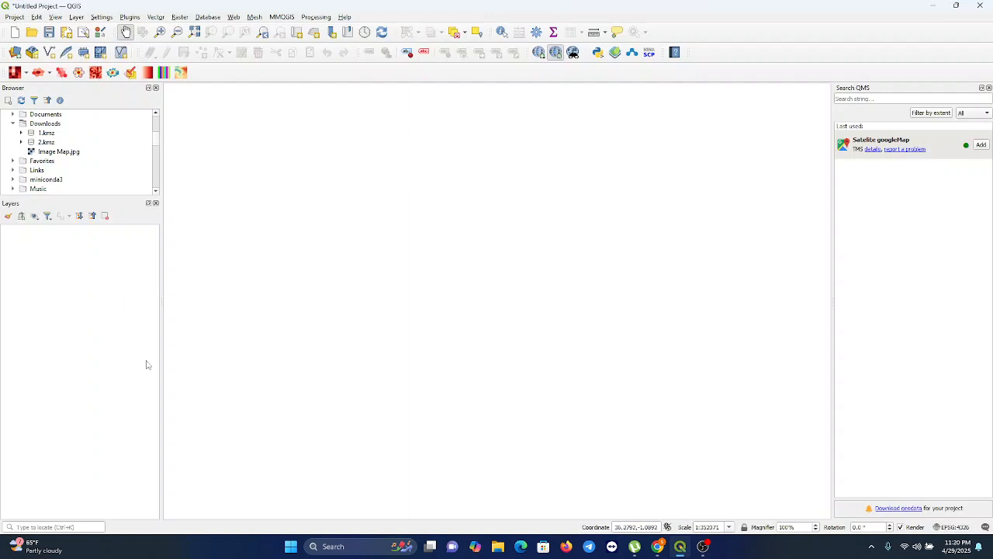
pyautogui.doubleClick(35, 124)
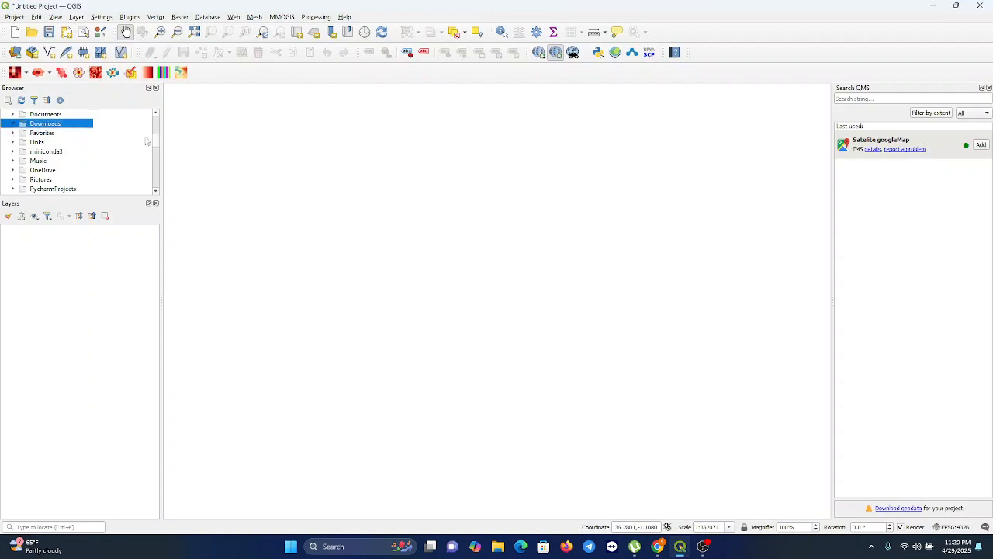
pyautogui.moveTo(156, 142)
pyautogui.mouseDown()
pyautogui.moveTo(154, 133)
pyautogui.moveTo(155, 144)
pyautogui.mouseUp()
pyautogui.doubleClick(60, 125)
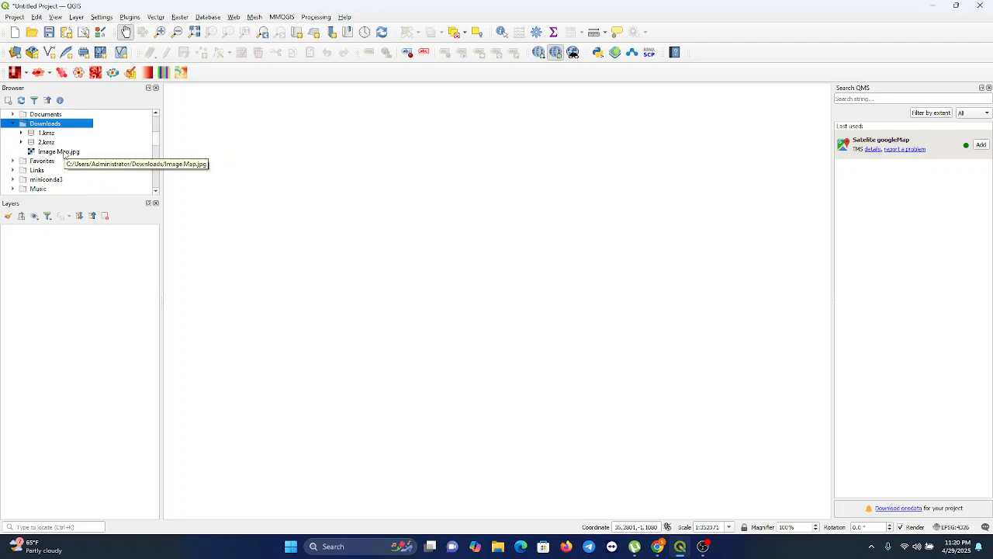
pyautogui.moveTo(64, 153); pyautogui.dragTo(51, 242)
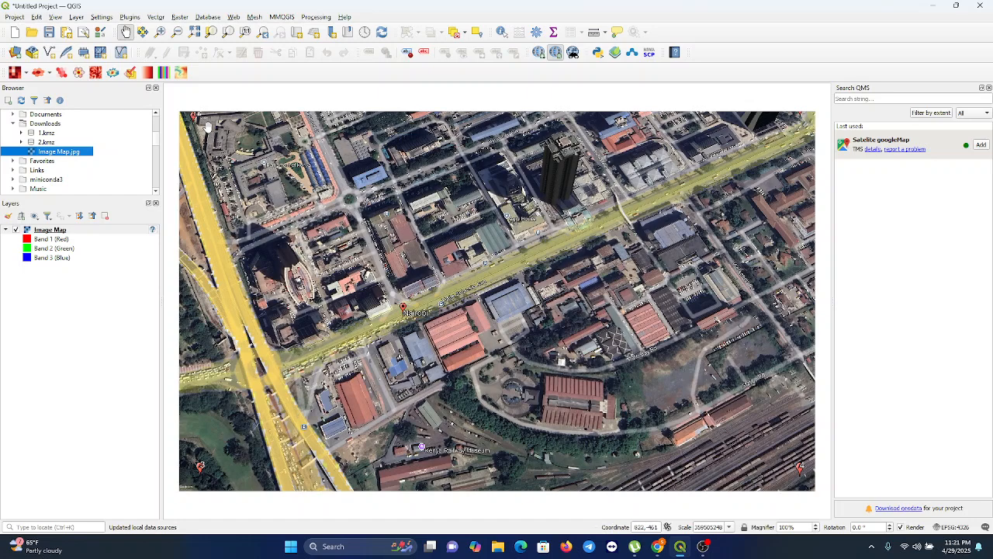
# Choose the KMZ files 1, 2, 3 and 4 from the Downloads folder as the source datasets for new vector layers.
pyautogui.click(76, 18)
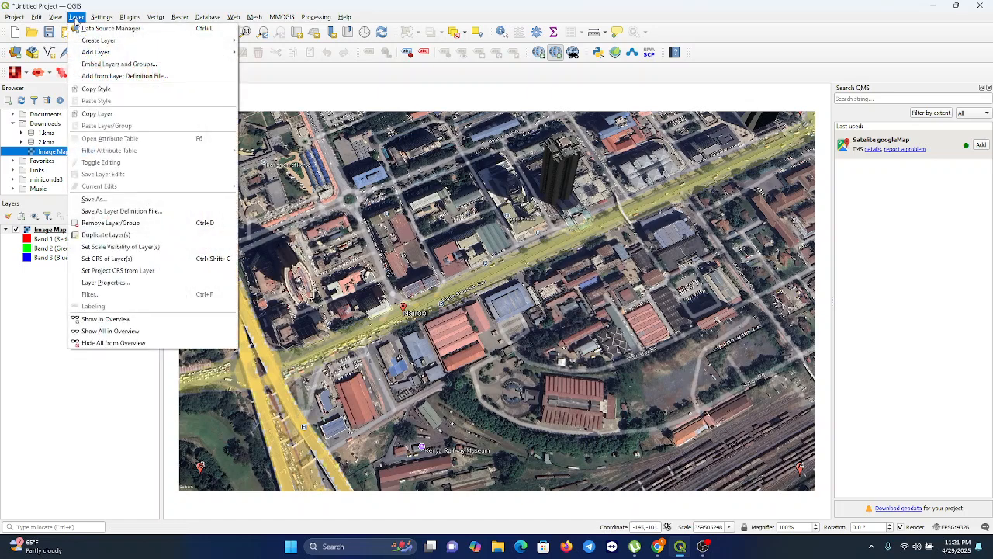
pyautogui.moveTo(100, 52)
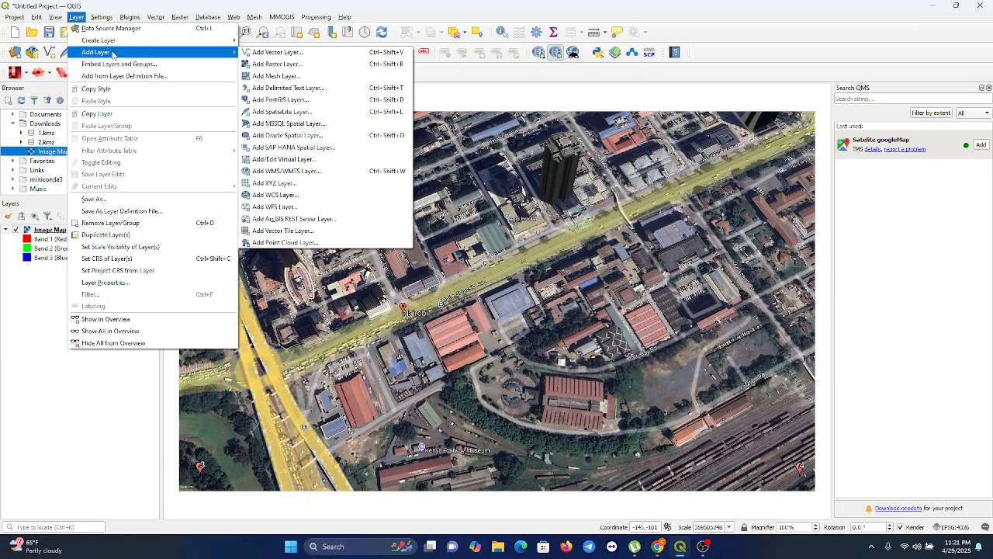
pyautogui.click(275, 52)
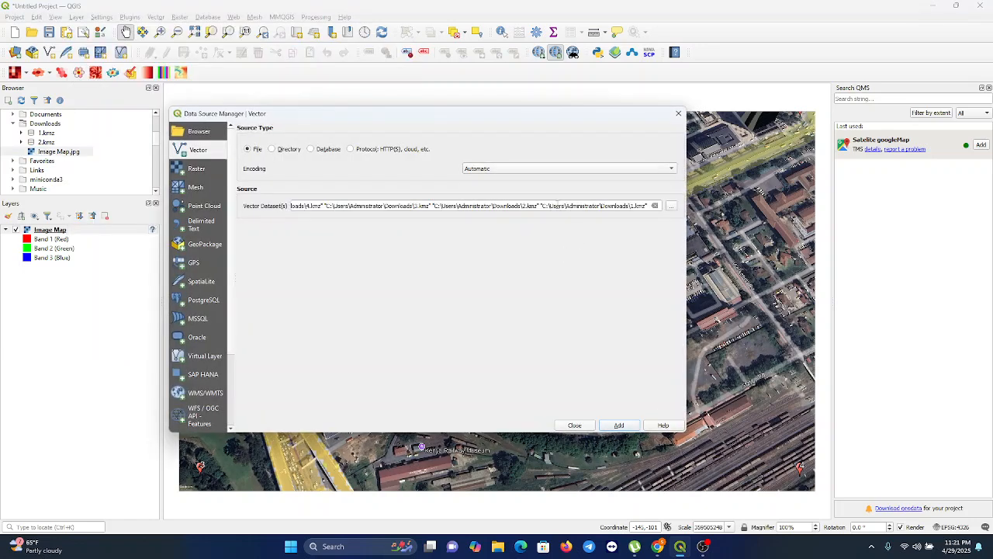
pyautogui.click(655, 207)
pyautogui.click(672, 206)
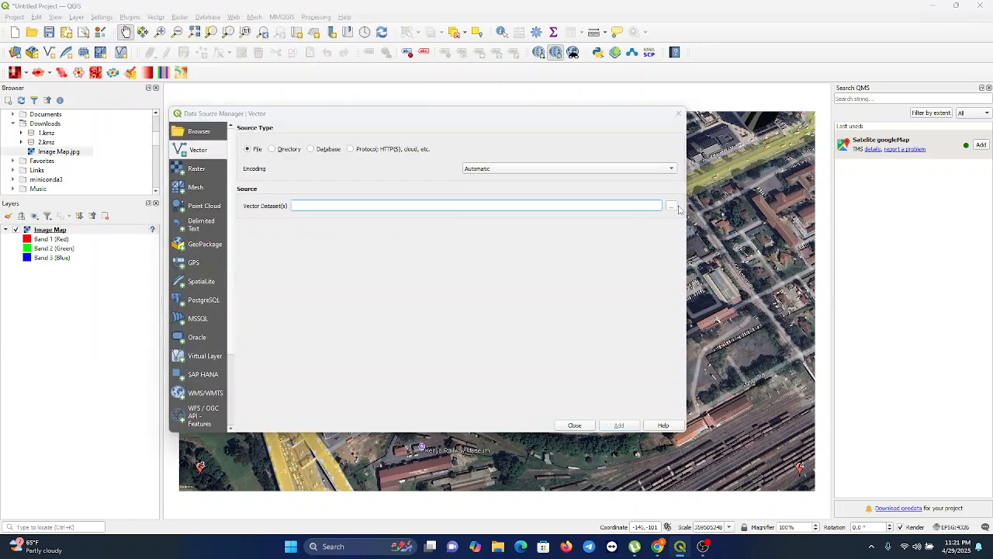
pyautogui.click(285, 264)
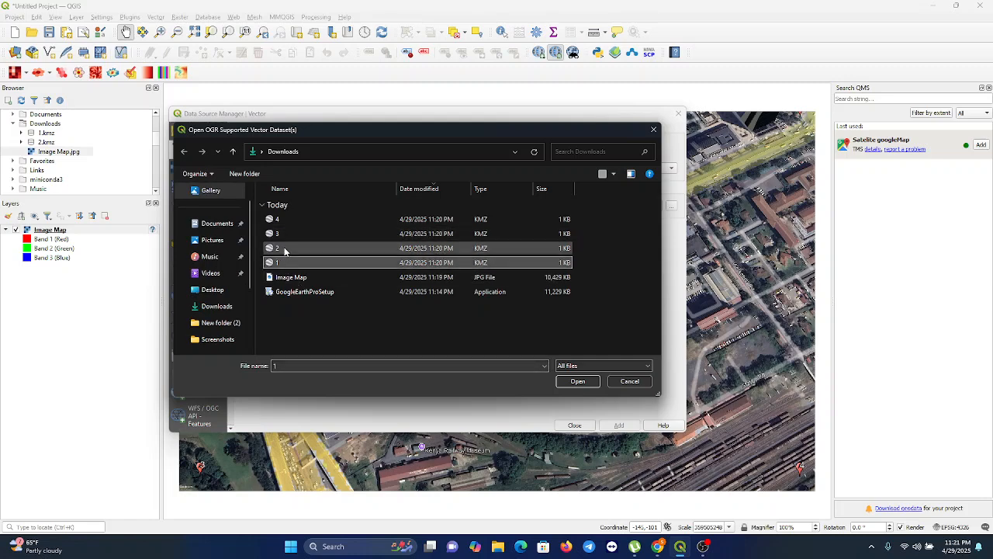
pyautogui.keyDown('ctrl'); pyautogui.click(284, 250); pyautogui.keyUp('ctrl')
pyautogui.keyDown('ctrl'); pyautogui.click(284, 236); pyautogui.keyUp('ctrl')
pyautogui.keyDown('ctrl'); pyautogui.click(285, 222); pyautogui.keyUp('ctrl')
pyautogui.click(577, 381)
# Add the point layer from each of the four KMZ files to the project and close the Data Source Manager.
pyautogui.click(620, 426)
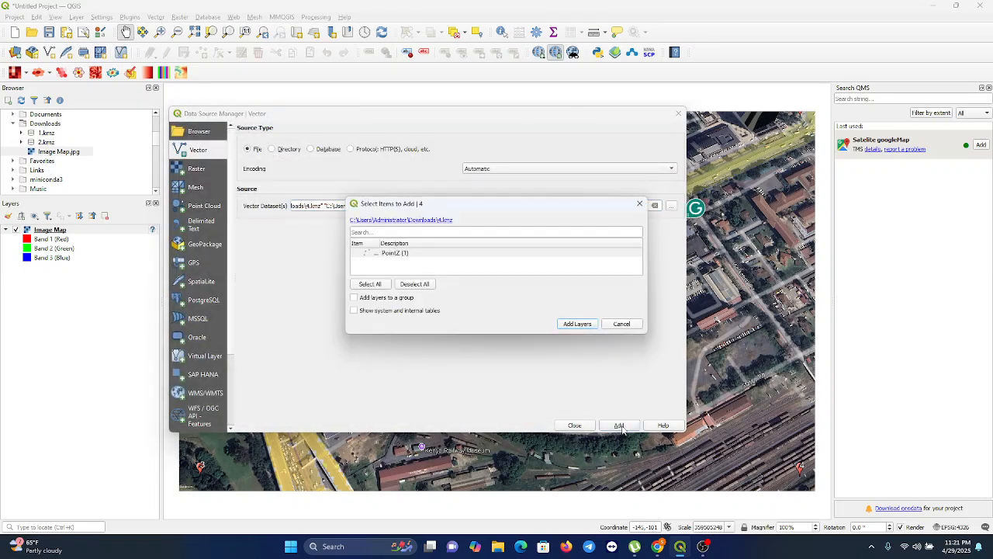
pyautogui.click(579, 324)
pyautogui.click(579, 323)
pyautogui.click(579, 323)
pyautogui.click(579, 324)
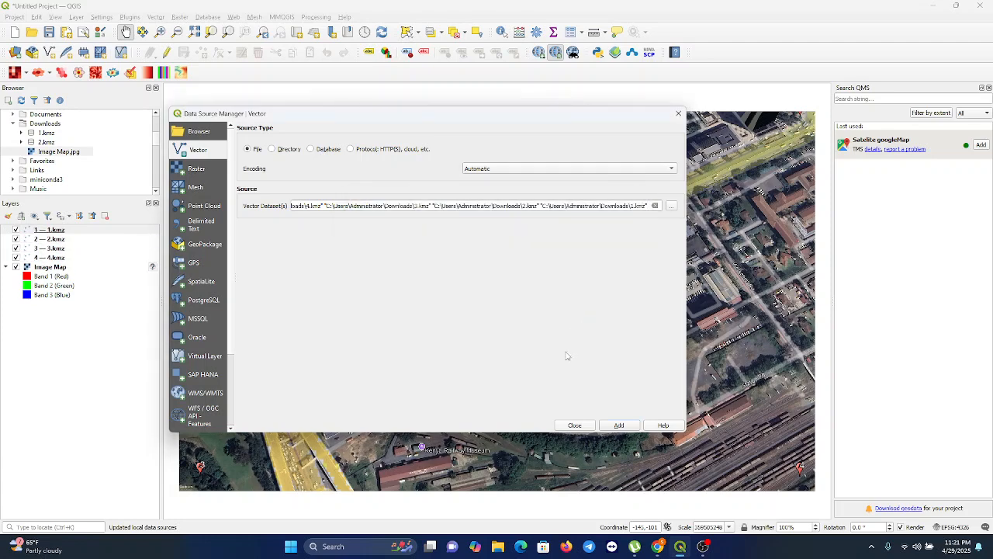
pyautogui.click(575, 426)
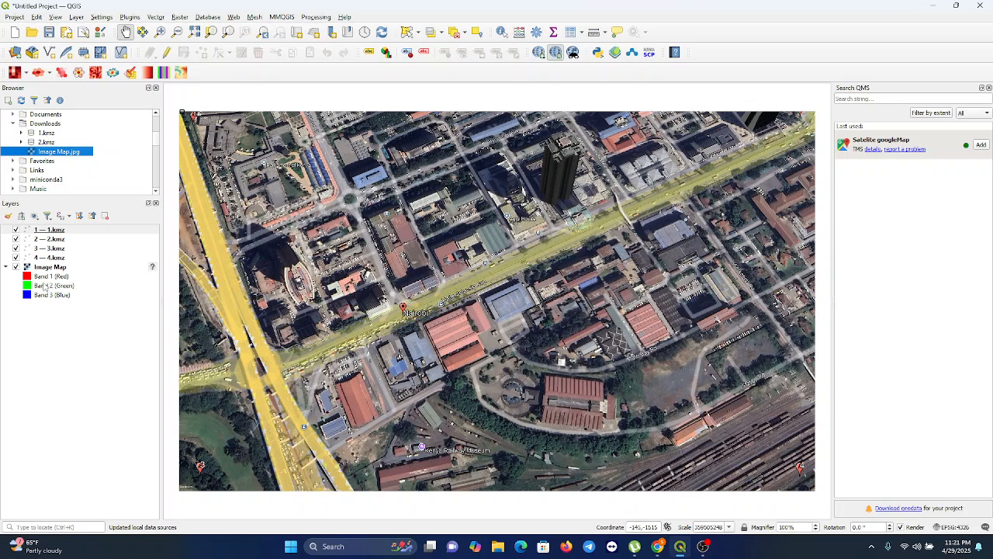
# Hide the Image Map layer and locate the clustered KMZ points on the map canvas.
pyautogui.click(16, 267)
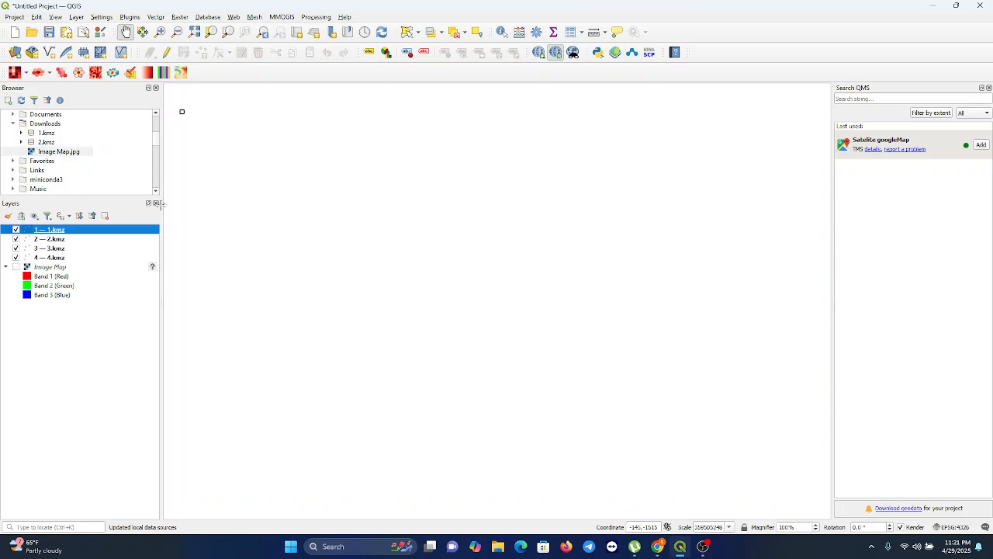
pyautogui.click(181, 112)
pyautogui.scroll(-1, 494, 298)
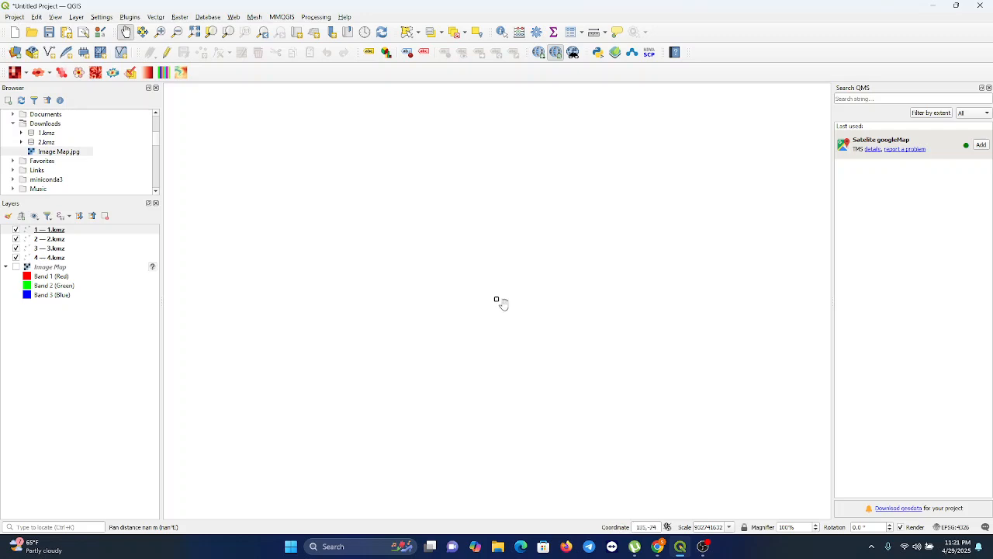
pyautogui.moveTo(497, 301); pyautogui.dragTo(504, 301)
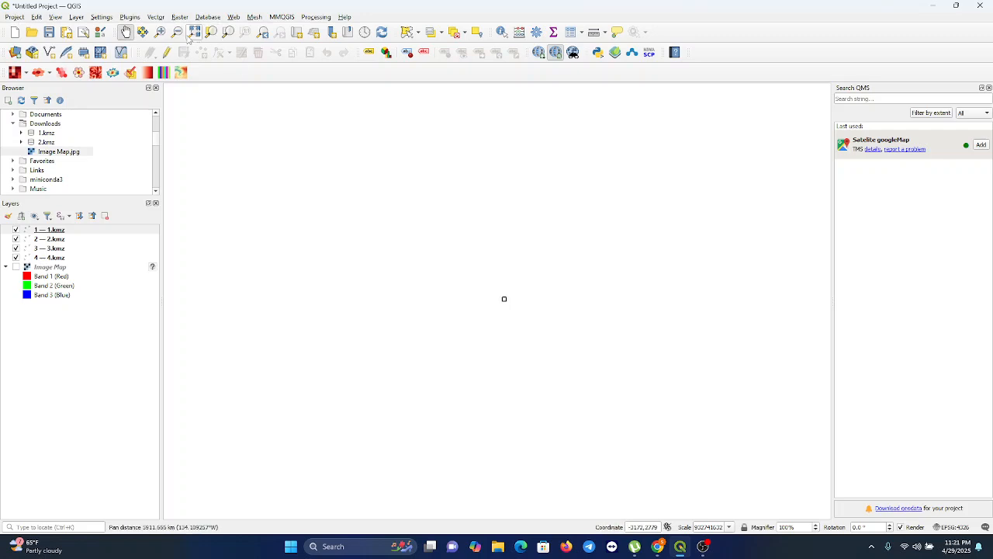
# Zoom in on the clustered KMZ points until the four corner points can be told apart.
pyautogui.click(160, 32)
pyautogui.click(503, 301)
pyautogui.click(508, 307)
pyautogui.click(496, 304)
pyautogui.click(494, 292)
pyautogui.click(494, 292)
pyautogui.click(495, 292)
pyautogui.click(482, 328)
pyautogui.click(483, 327)
pyautogui.click(484, 289)
pyautogui.click(485, 290)
pyautogui.click(125, 31)
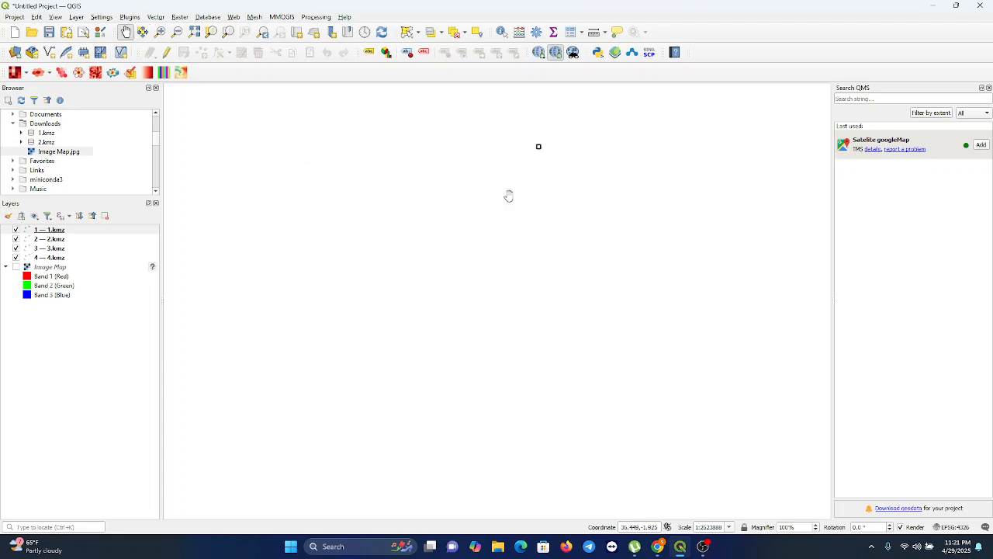
pyautogui.moveTo(536, 151); pyautogui.dragTo(458, 284)
pyautogui.click(160, 31)
pyautogui.click(476, 274)
pyautogui.scroll(4, 477, 298)
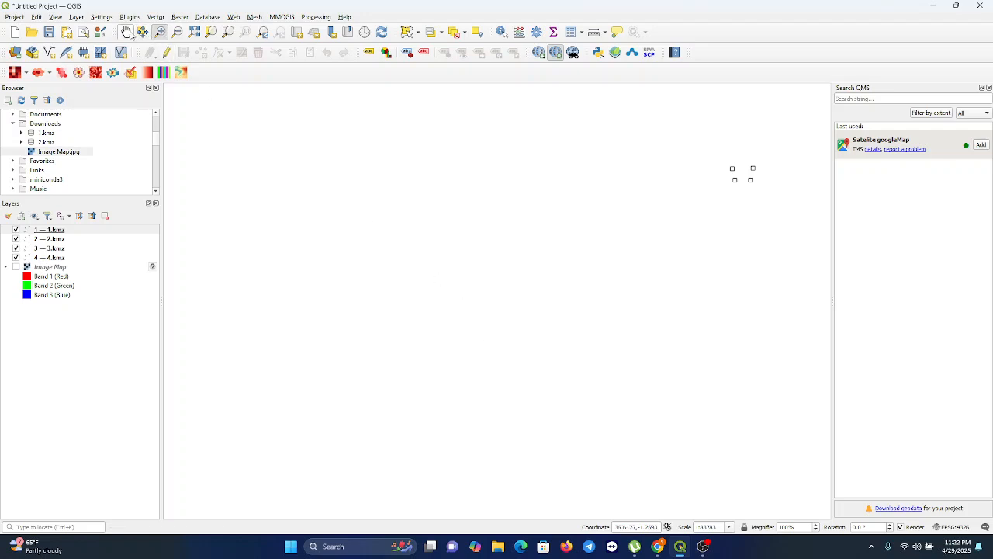
# Centre the four corner points on the canvas and enlarge the view until they are spread widely across it.
pyautogui.click(126, 33)
pyautogui.moveTo(743, 175); pyautogui.dragTo(358, 218)
pyautogui.click(160, 32)
pyautogui.click(412, 247)
pyautogui.doubleClick(480, 295)
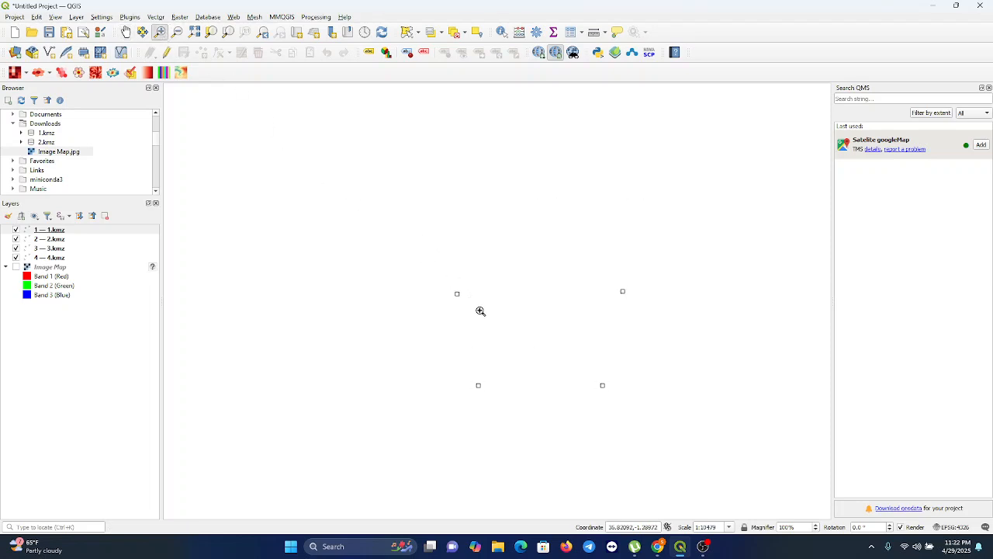
pyautogui.click(487, 322)
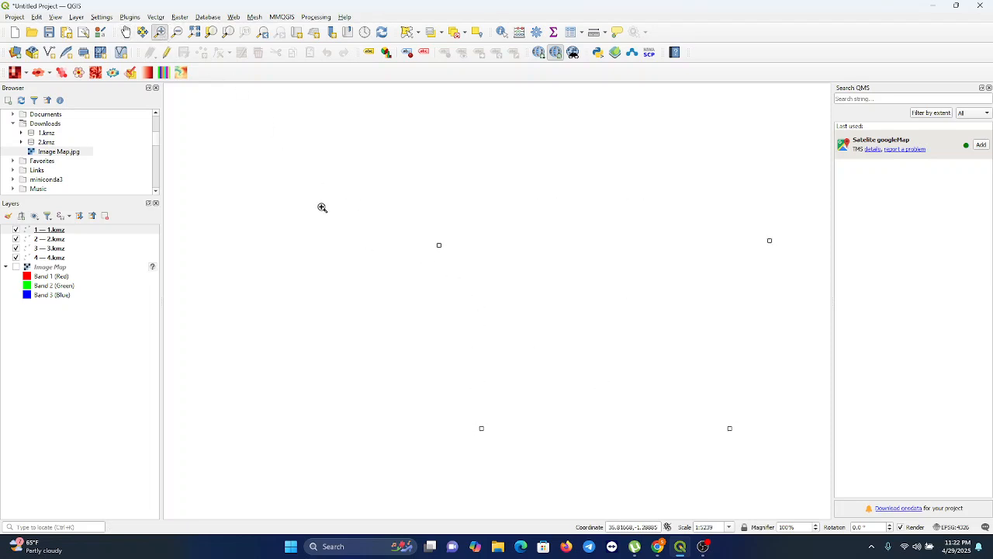
pyautogui.click(126, 32)
pyautogui.moveTo(565, 348); pyautogui.dragTo(470, 293)
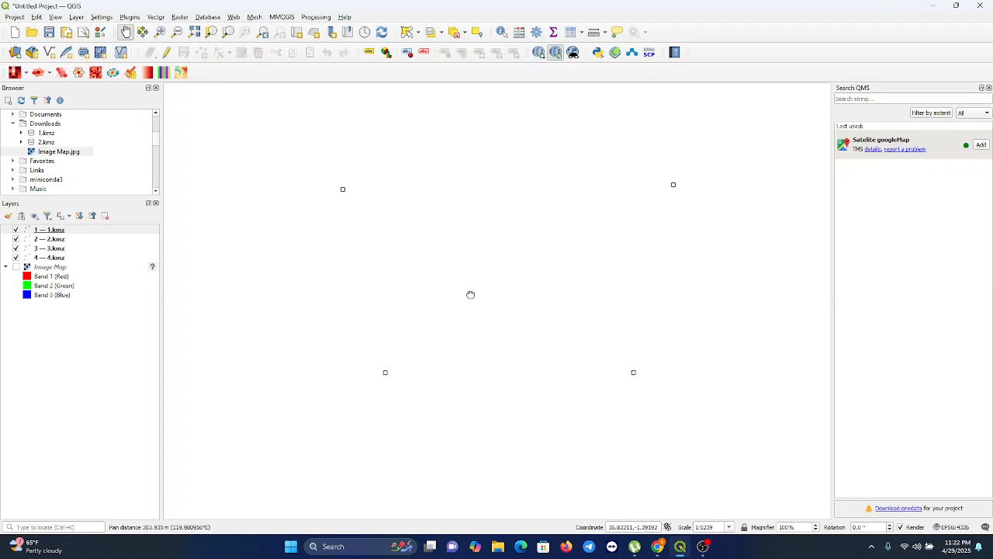
pyautogui.scroll(3, 492, 324)
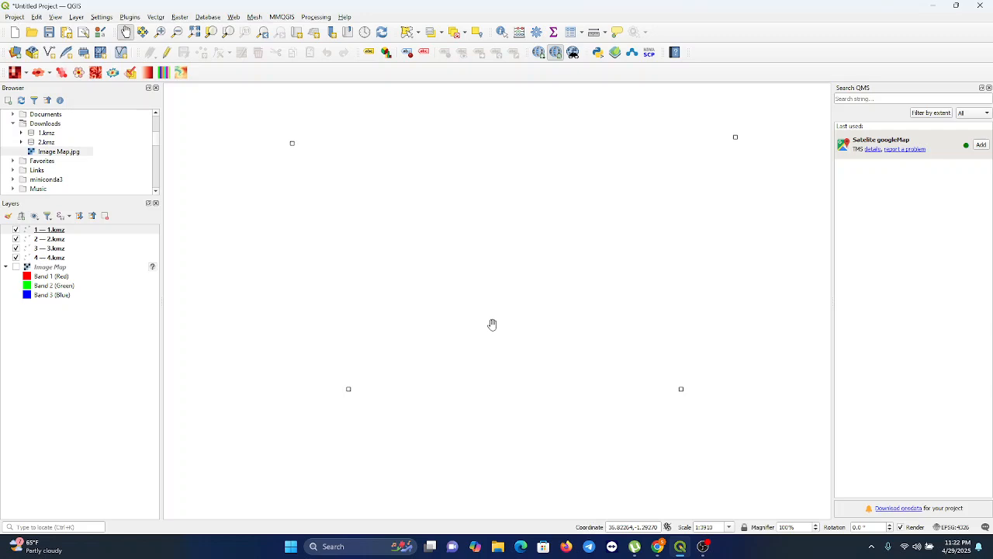
pyautogui.scroll(1, 492, 324)
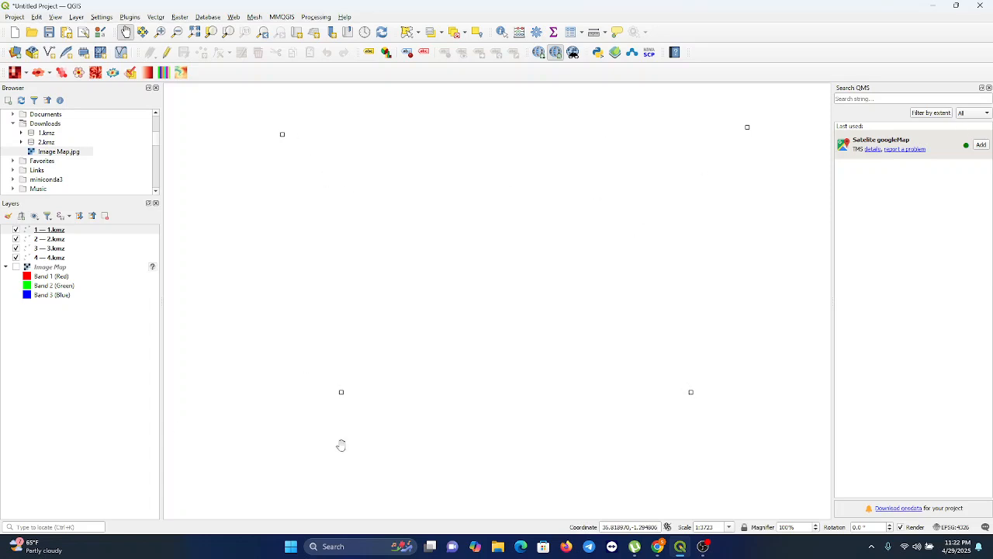
# Label the 1.kmz point layer with Single Labels using the Name field.
pyautogui.click(59, 230)
pyautogui.rightClick(59, 231)
pyautogui.click(111, 483)
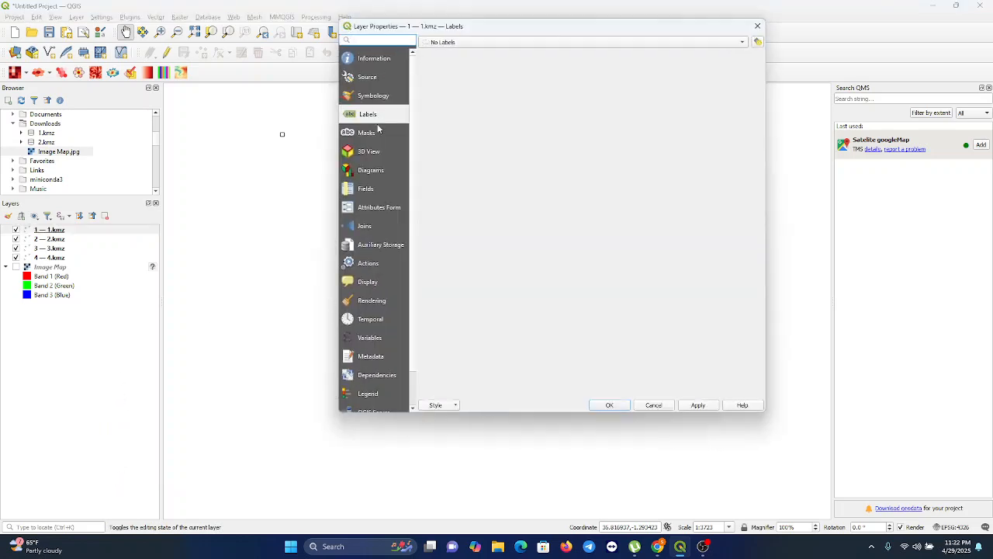
pyautogui.click(456, 42)
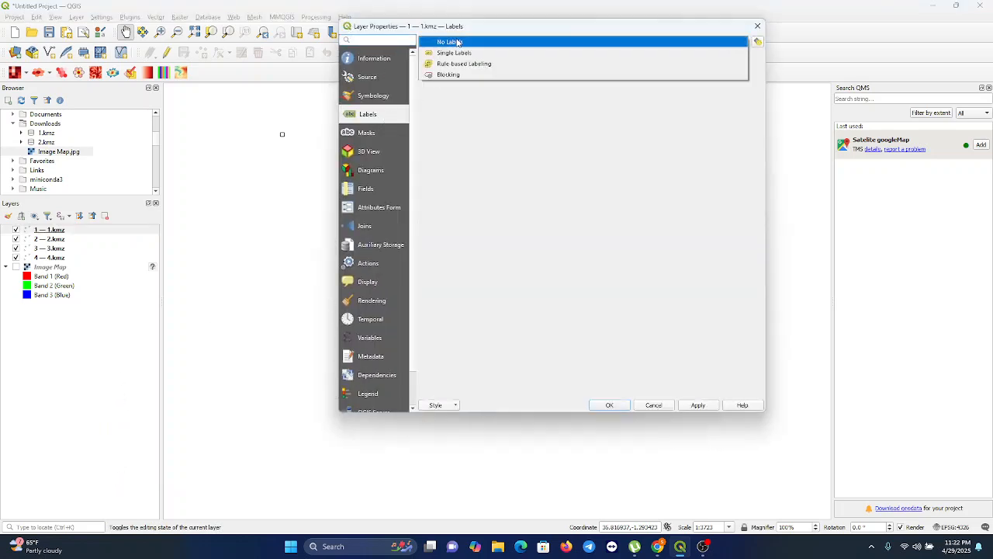
pyautogui.click(456, 55)
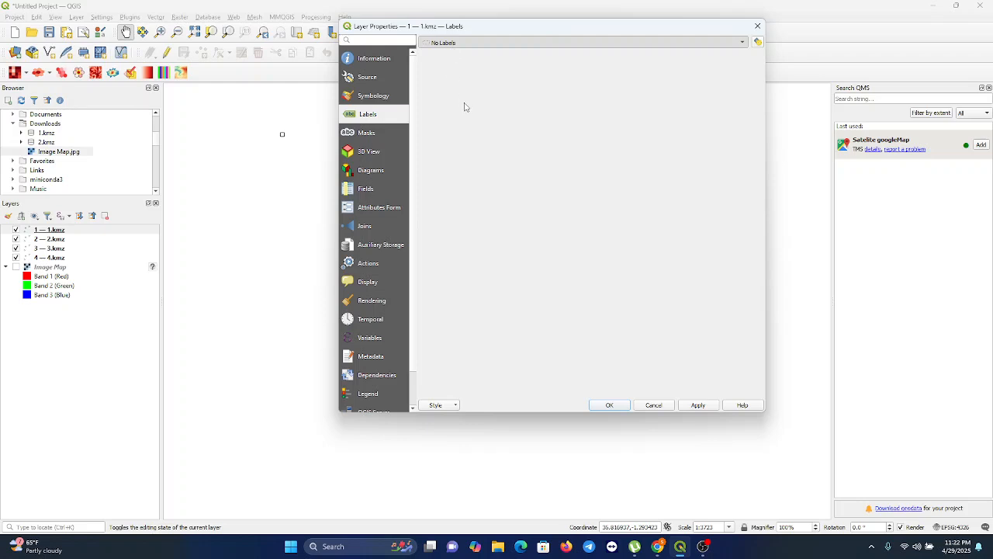
pyautogui.click(743, 58)
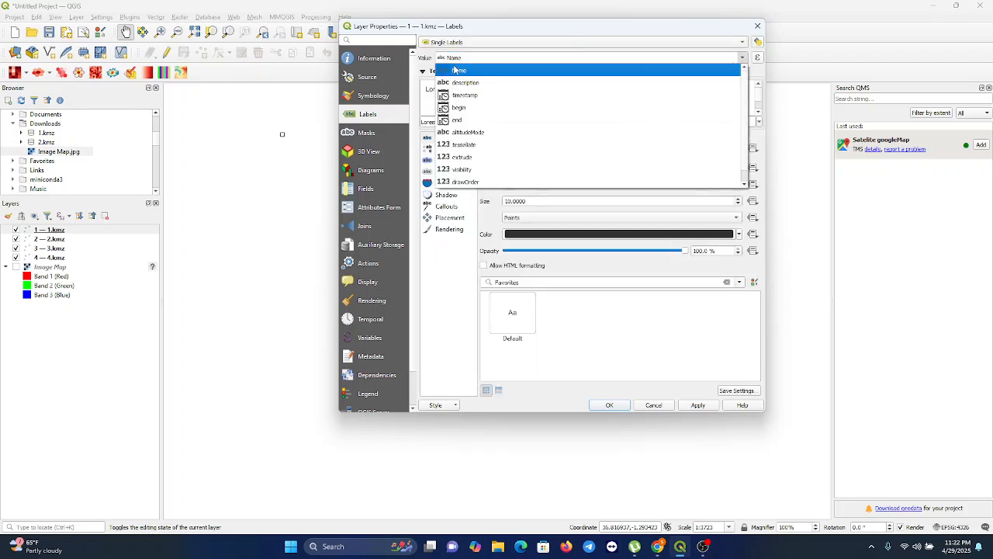
pyautogui.click(456, 70)
pyautogui.click(698, 405)
pyautogui.click(609, 405)
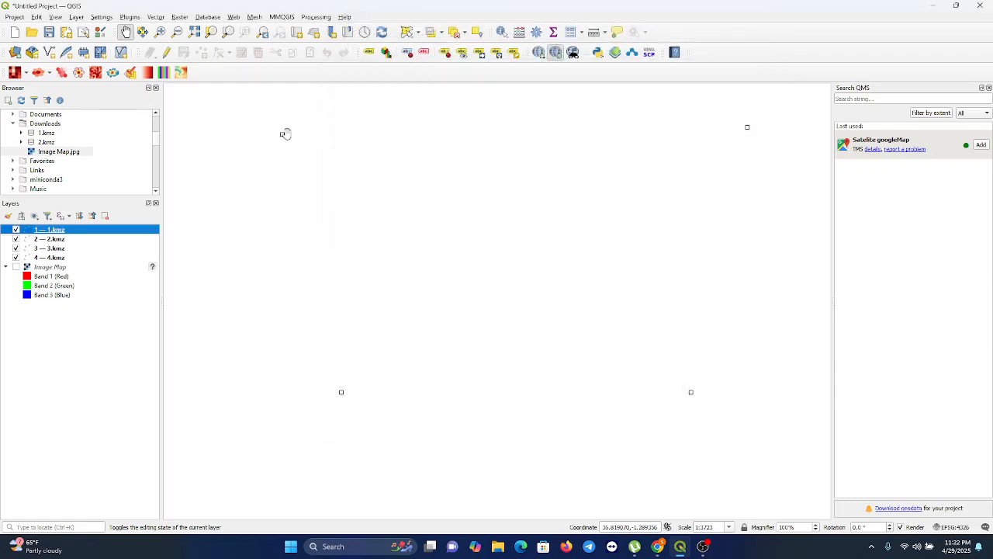
# Label the 2.kmz point layer with Single Labels using the Name field.
pyautogui.click(59, 240)
pyautogui.rightClick(59, 240)
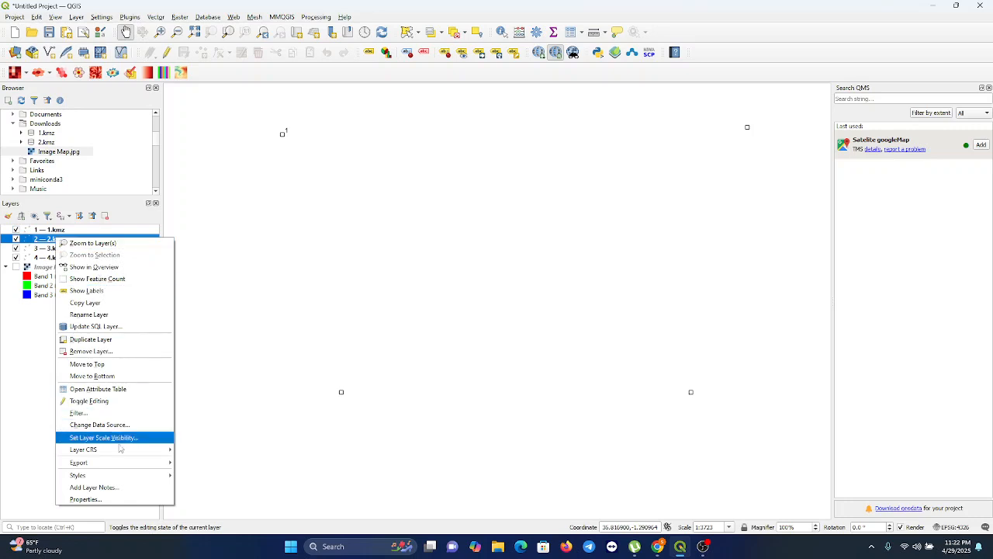
pyautogui.click(87, 499)
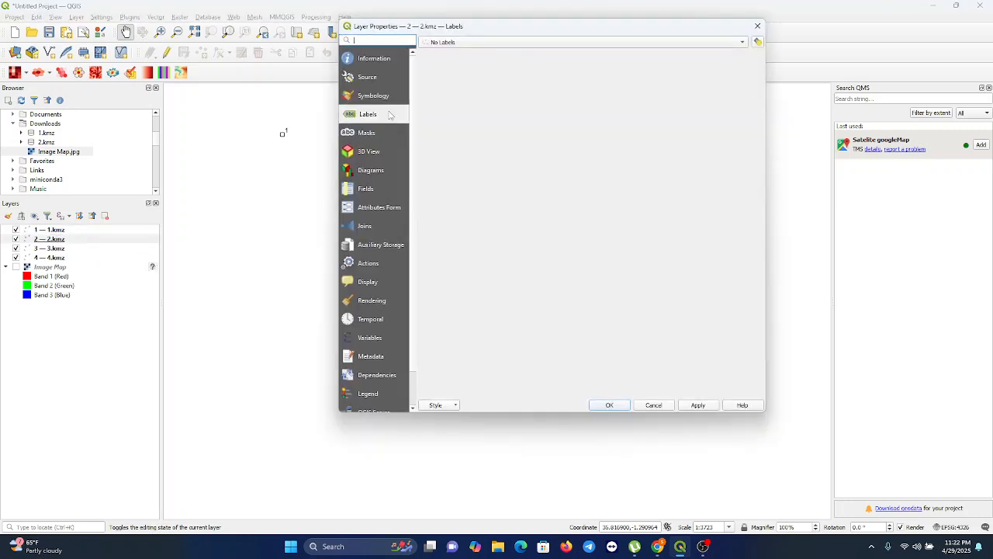
pyautogui.click(464, 42)
pyautogui.press('Escape')
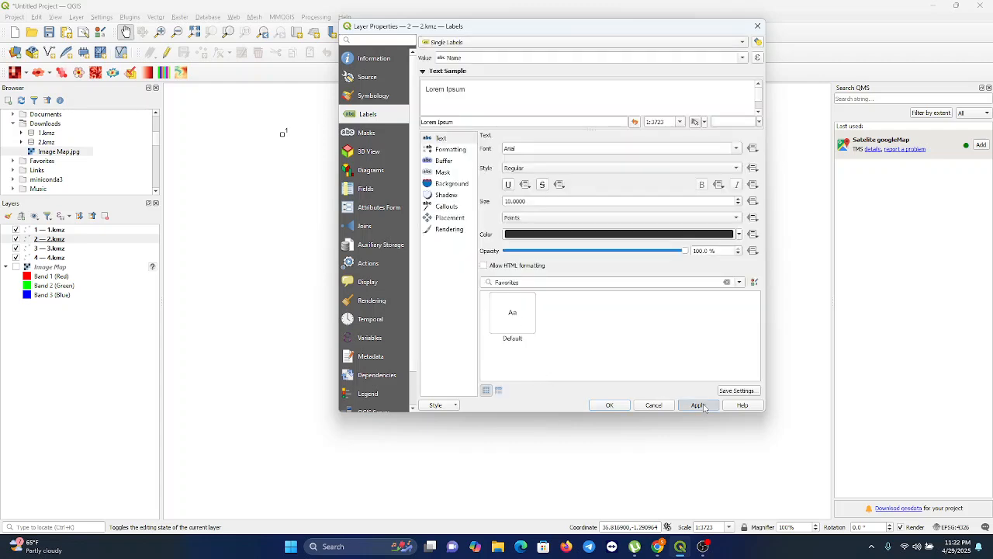
pyautogui.click(609, 405)
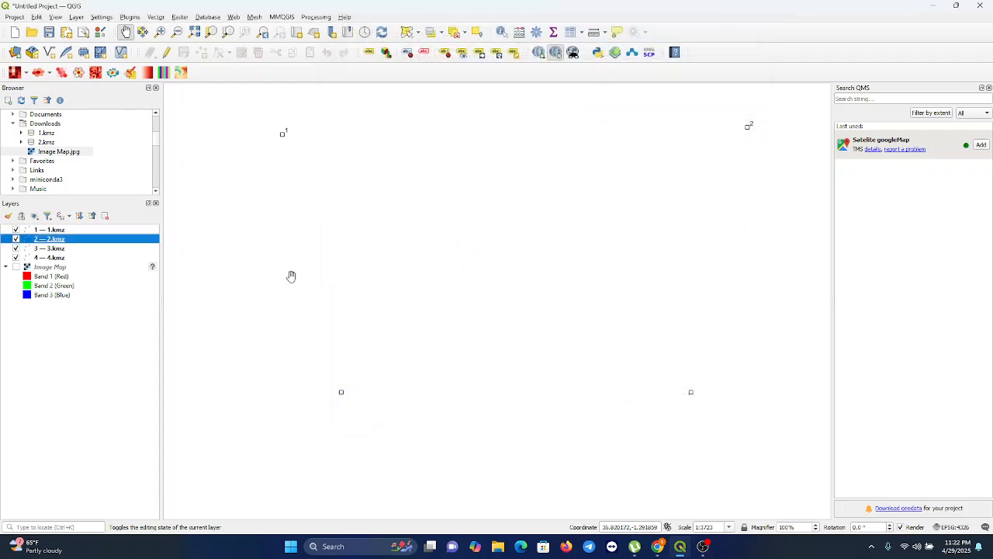
# Turn on Single Labels for the 3.kmz point layer and apply the change.
pyautogui.rightClick(56, 248)
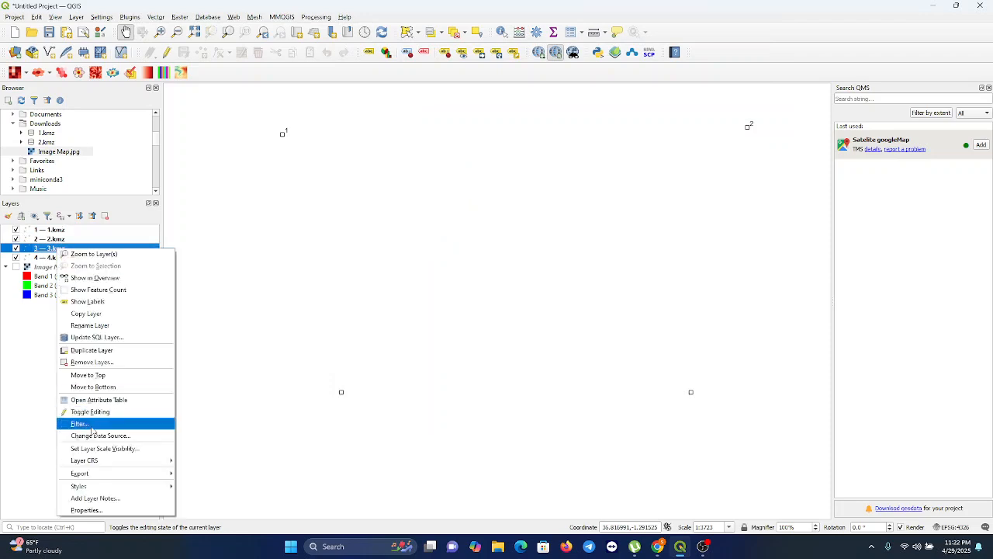
pyautogui.click(87, 511)
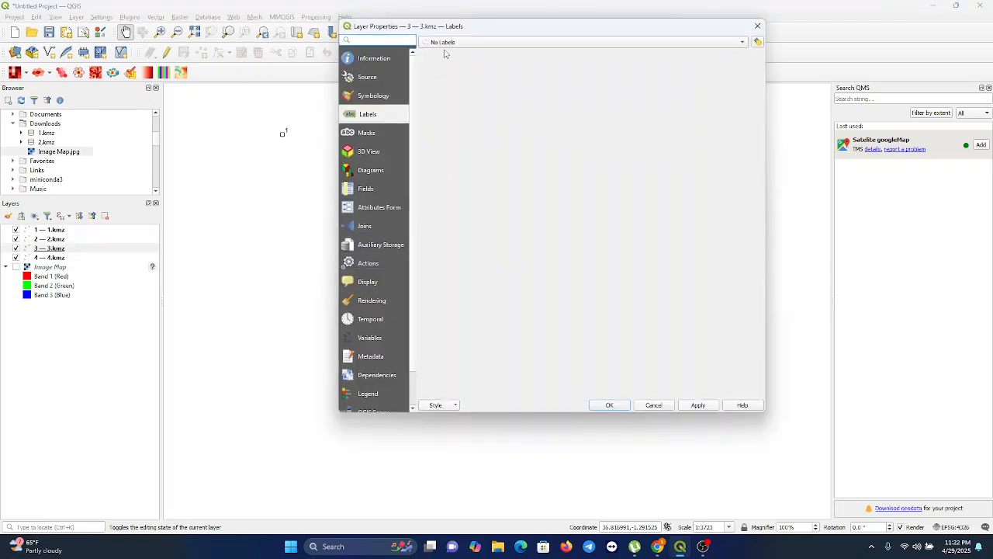
pyautogui.click(446, 44)
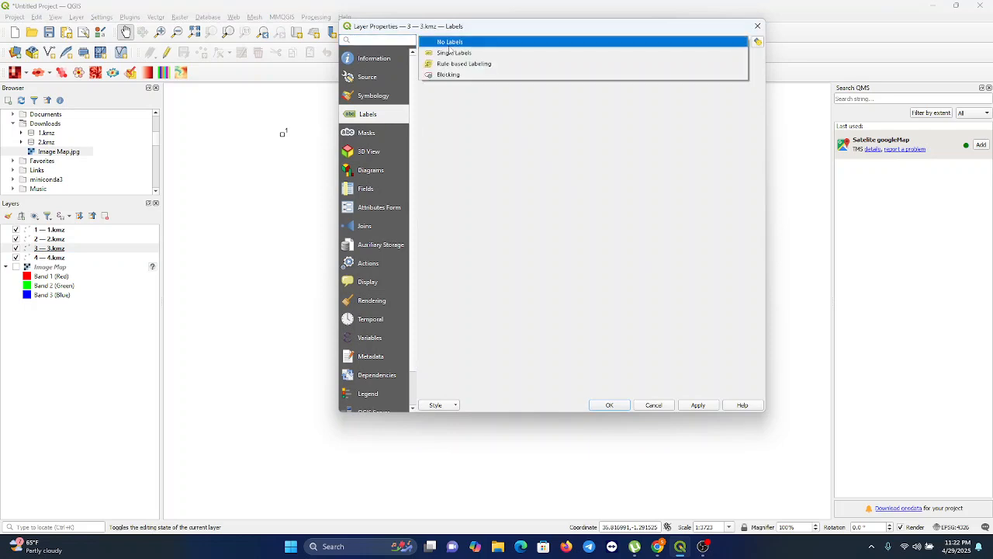
pyautogui.click(462, 54)
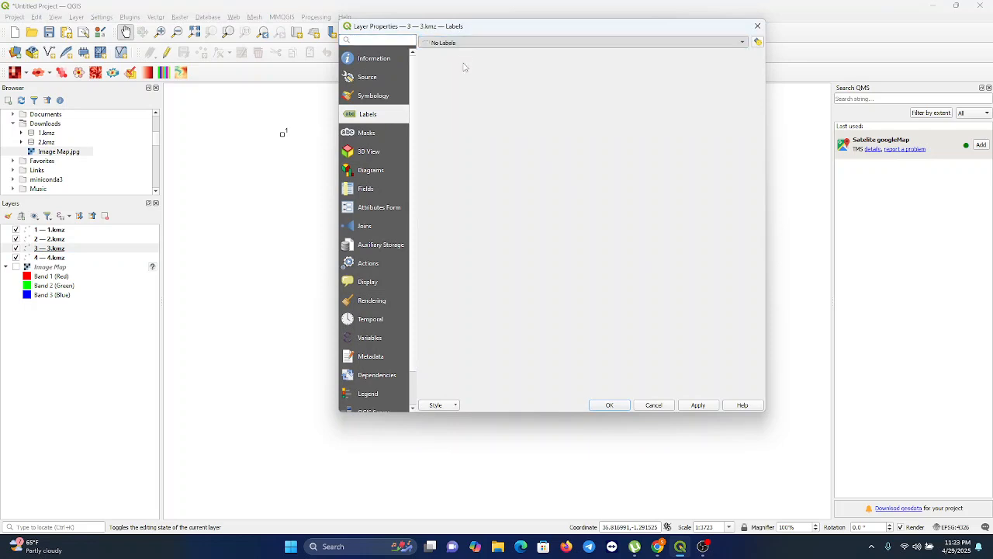
pyautogui.click(698, 406)
pyautogui.click(600, 405)
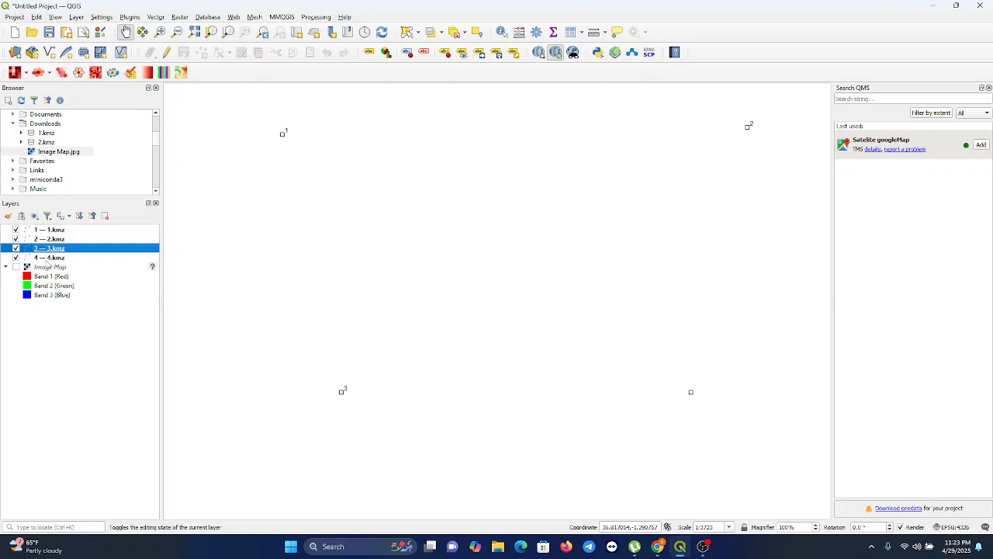
# Label the 4.kmz point layer with Single Labels using the Name field.
pyautogui.rightClick(48, 258)
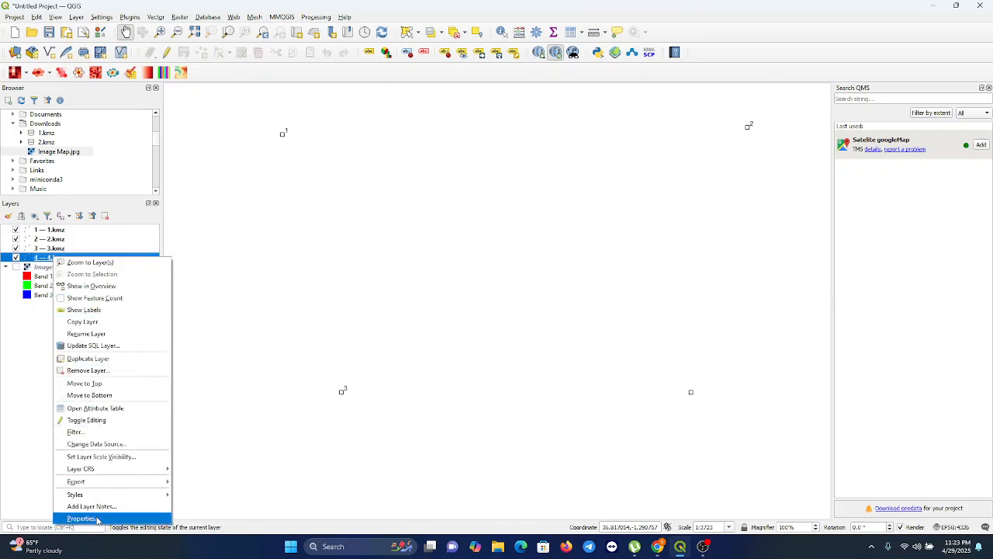
pyautogui.click(81, 519)
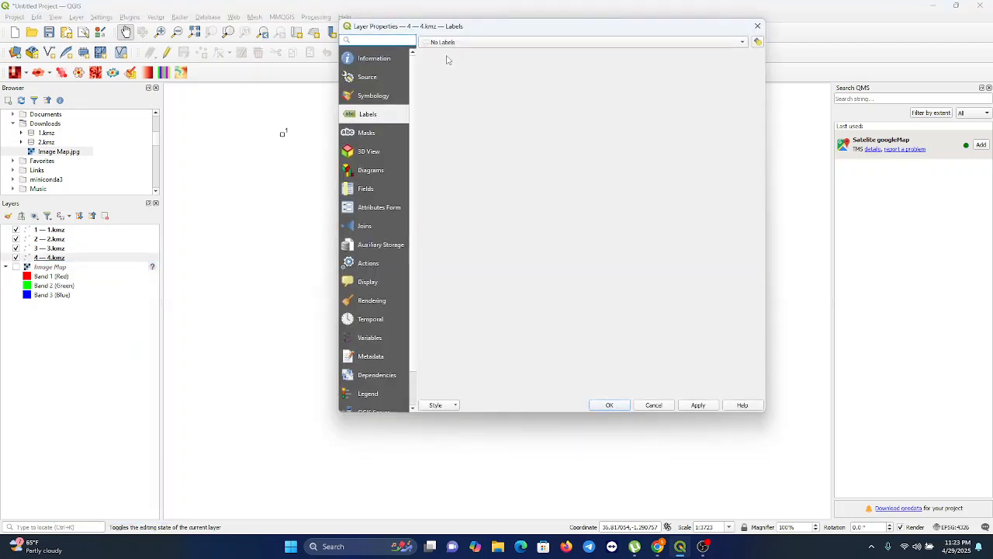
pyautogui.click(458, 42)
pyautogui.click(460, 53)
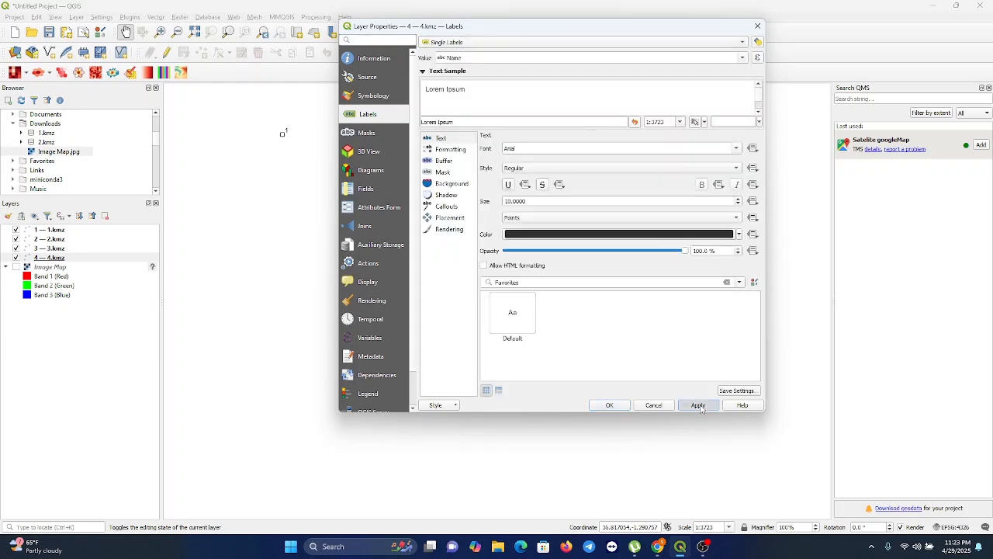
pyautogui.click(605, 406)
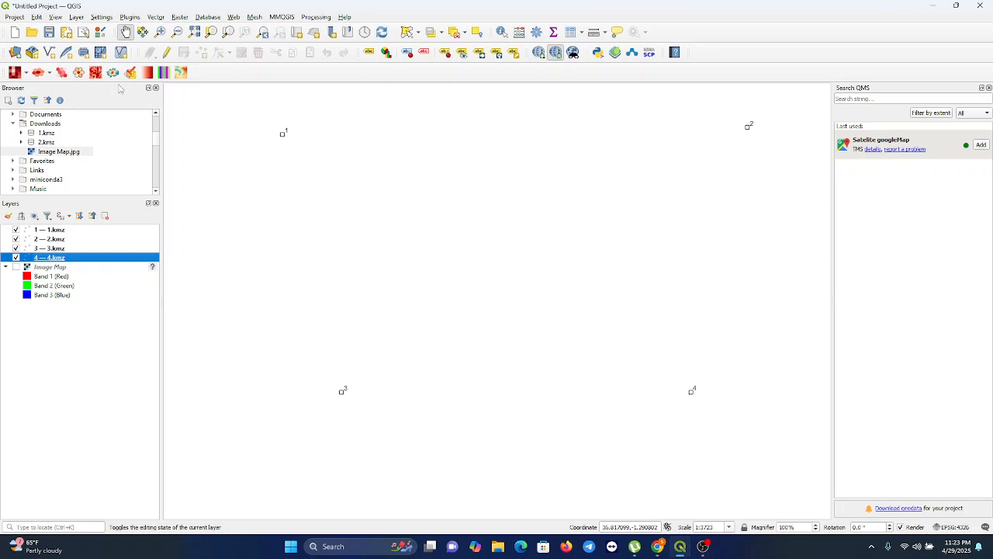
# Open the Georeferencer and load the Image Map JPG from the Downloads folder as its raster.
pyautogui.click(180, 17)
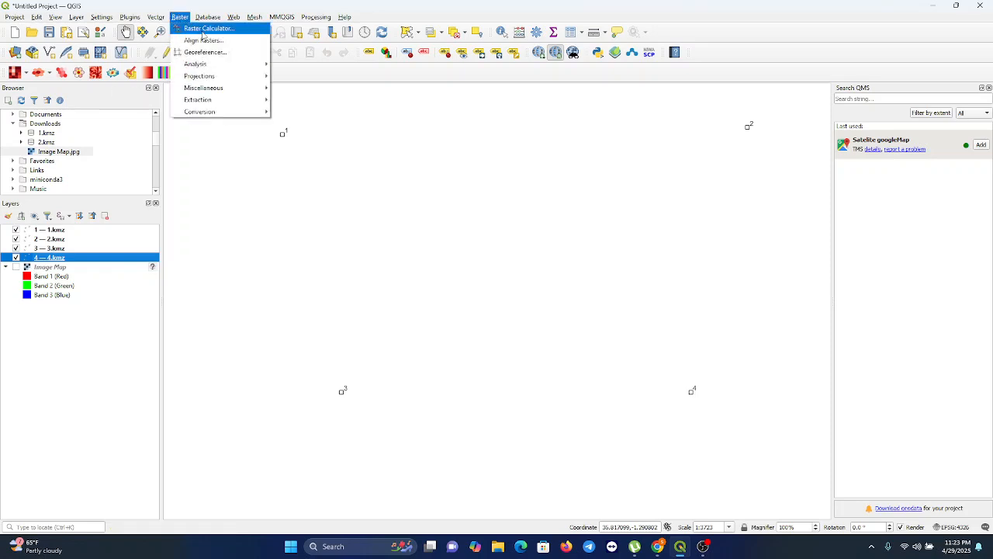
pyautogui.click(205, 52)
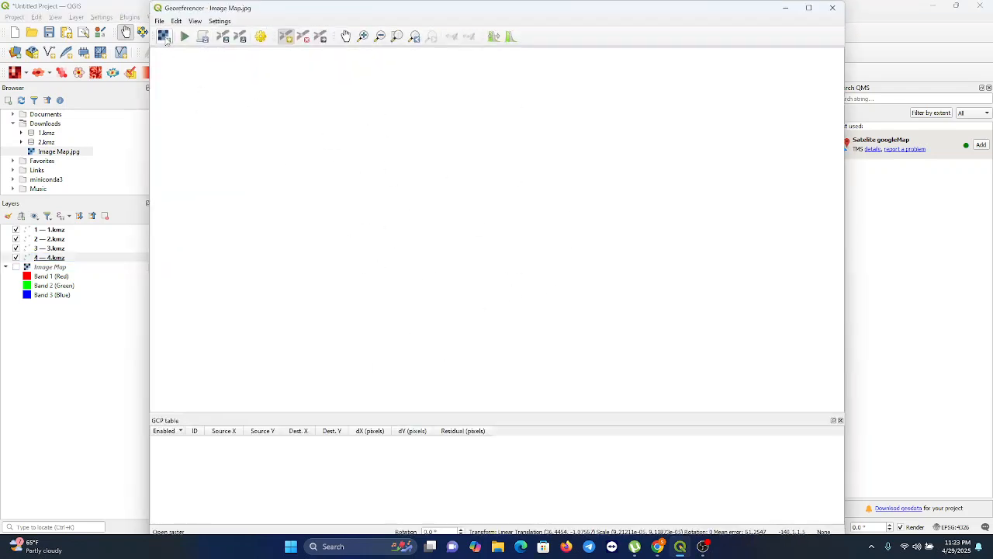
pyautogui.click(165, 39)
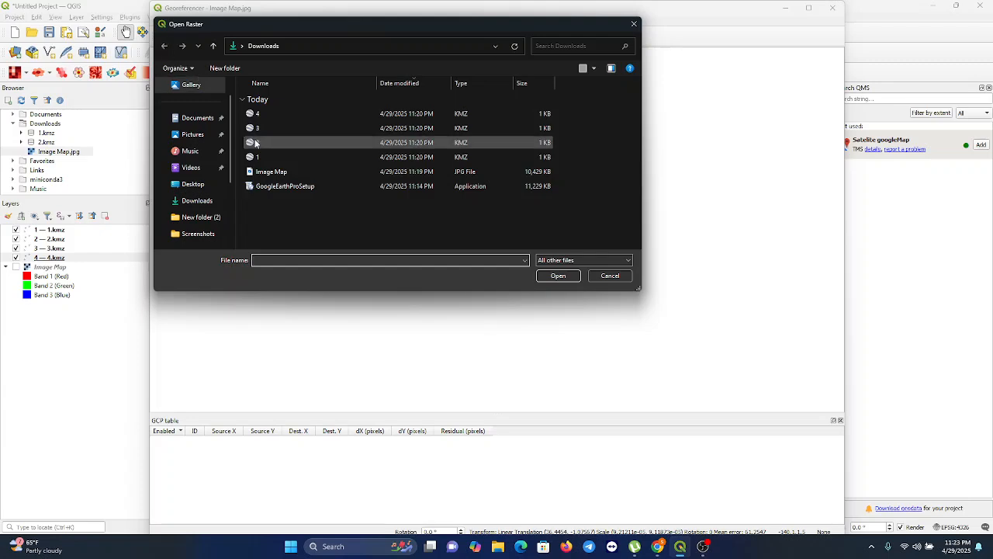
pyautogui.click(268, 173)
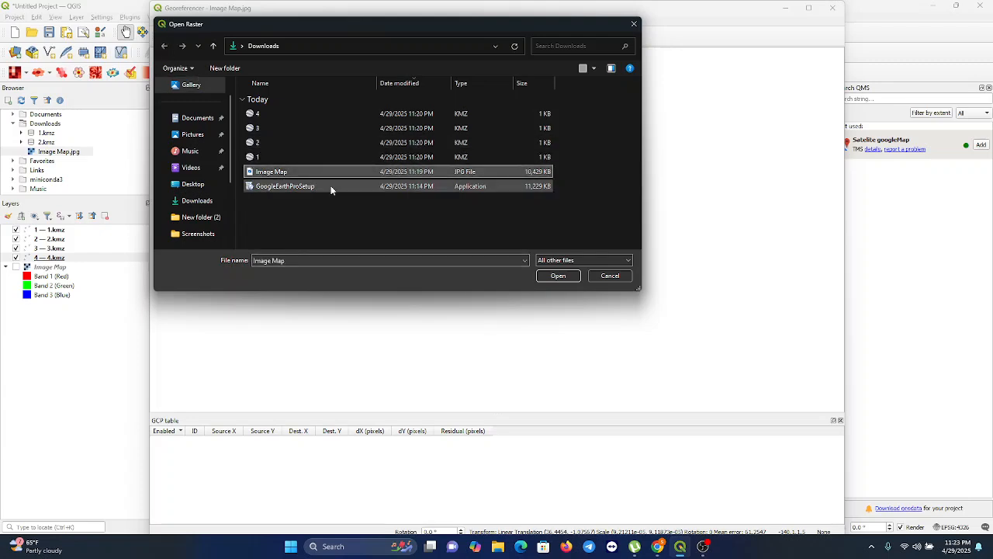
pyautogui.click(558, 276)
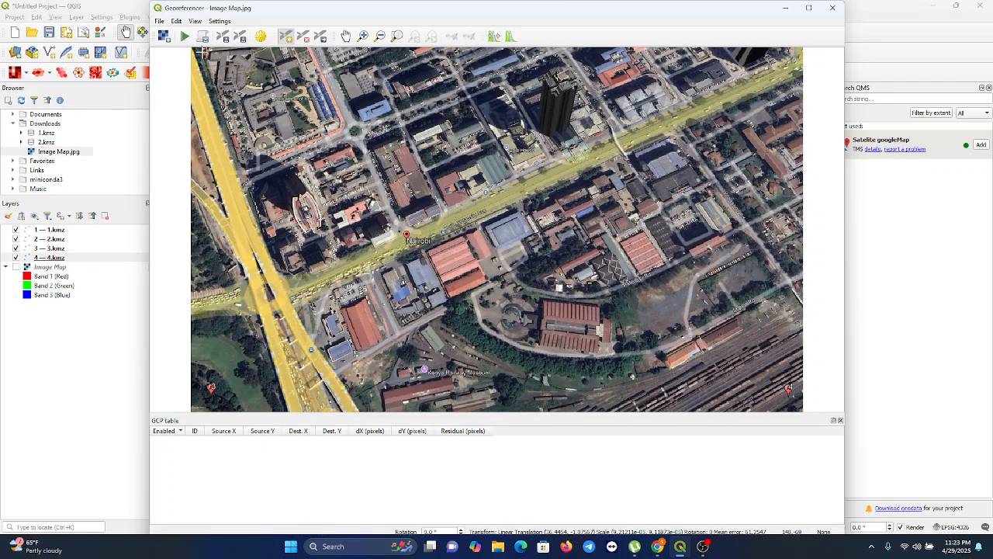
# Place a ground control point exactly on the tip of marker 1 in the image's upper-left corner.
pyautogui.click(231, 87)
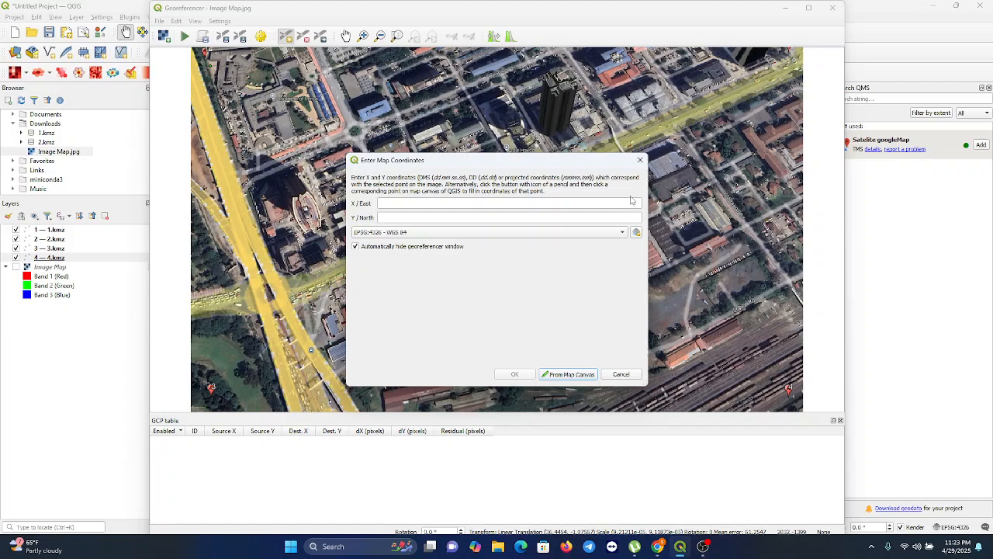
pyautogui.click(640, 160)
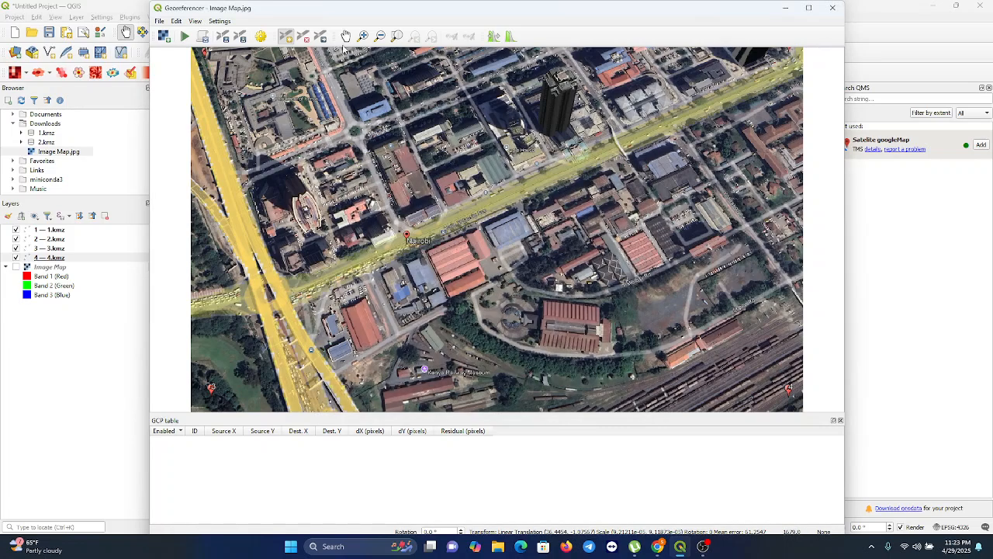
pyautogui.click(345, 36)
pyautogui.moveTo(235, 73); pyautogui.dragTo(271, 132)
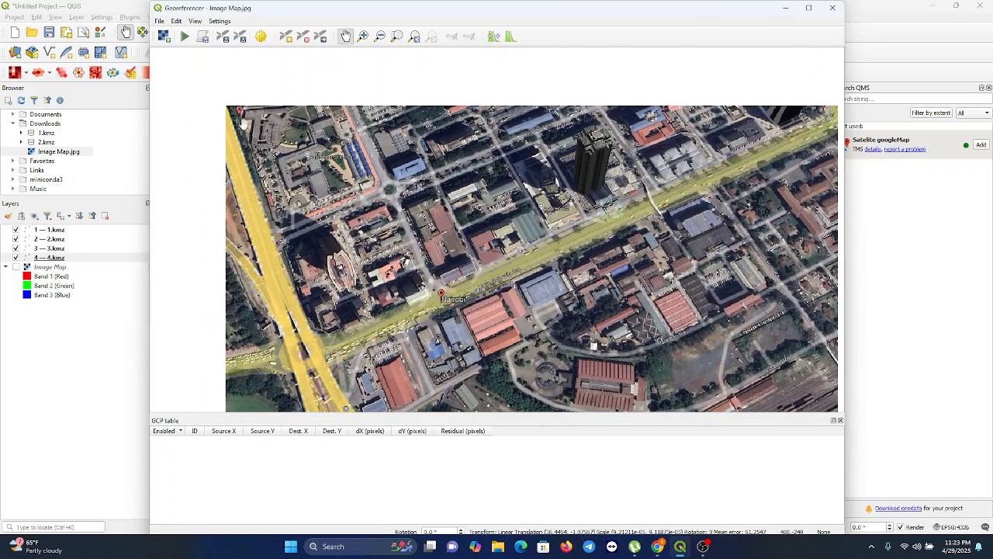
pyautogui.click(364, 36)
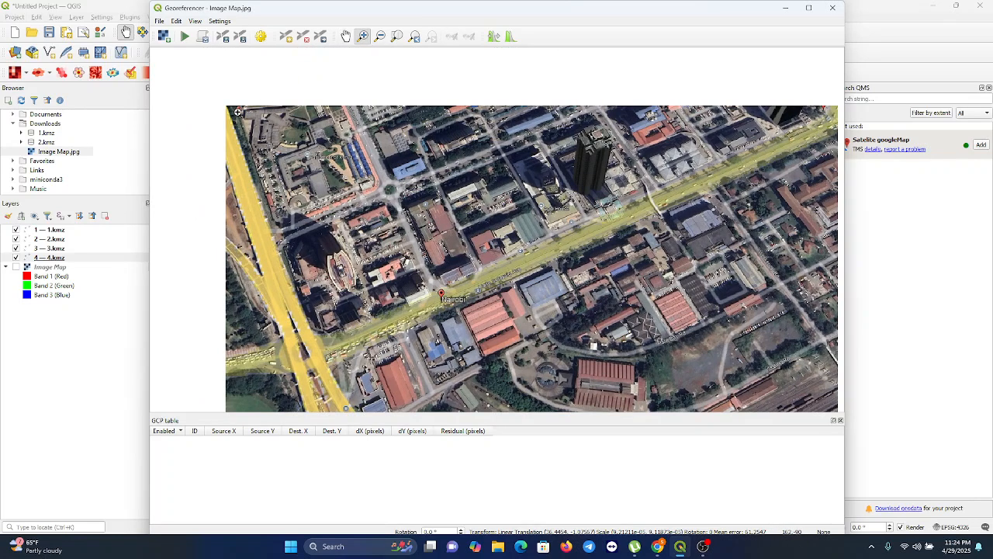
pyautogui.click(239, 113)
pyautogui.click(498, 230)
pyautogui.click(497, 233)
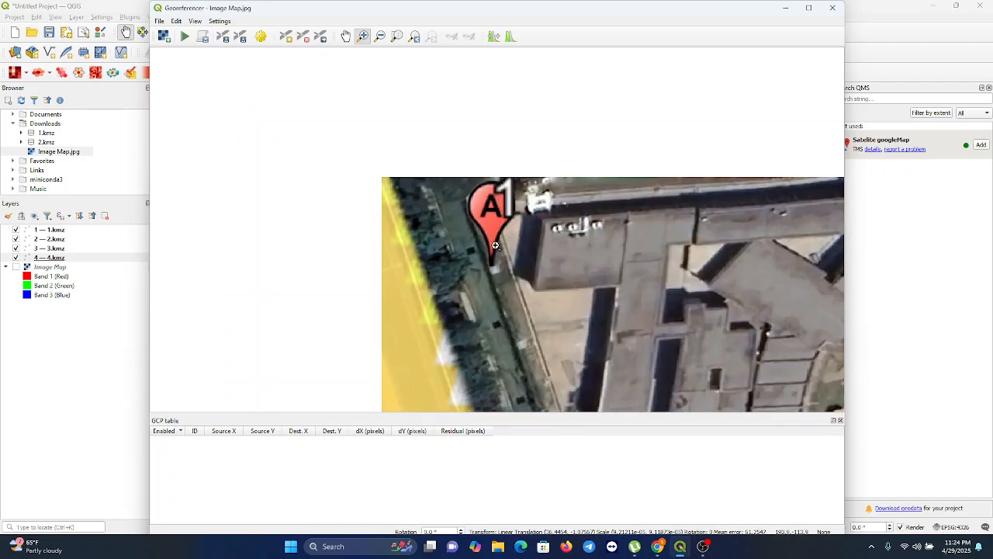
pyautogui.click(495, 248)
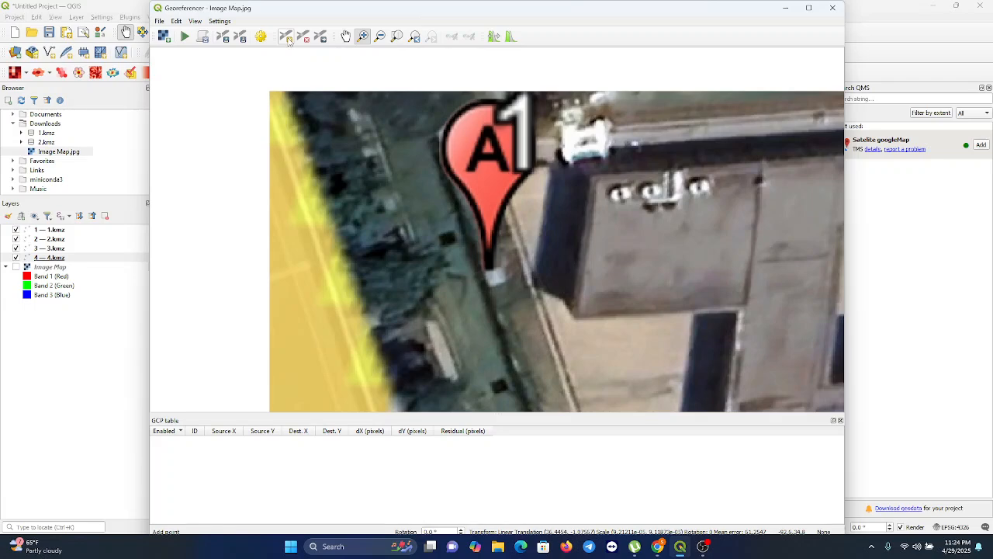
pyautogui.click(287, 39)
pyautogui.click(489, 264)
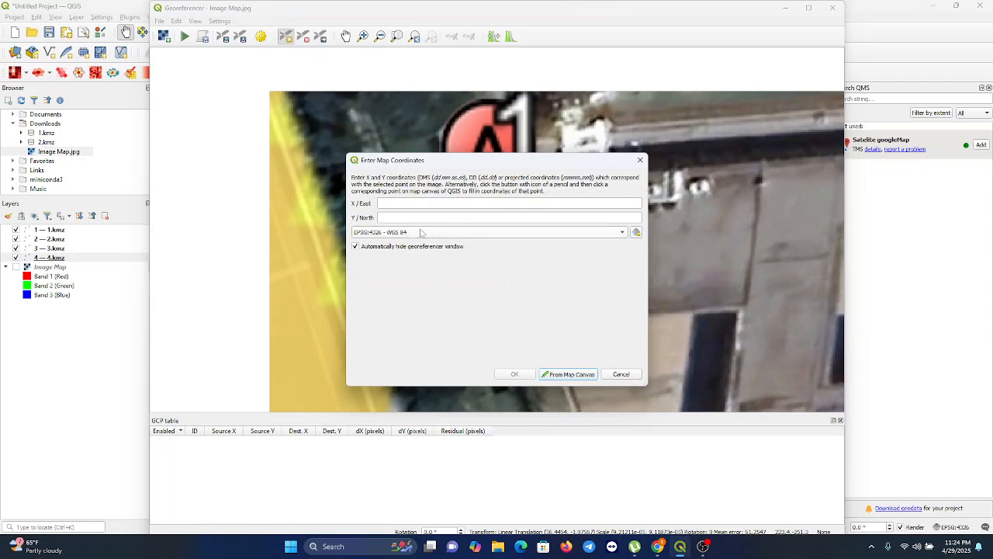
# Keep EPSG:4326 - WGS 84 and assign the control point the coordinates of point 1 picked from the map canvas.
pyautogui.click(491, 234)
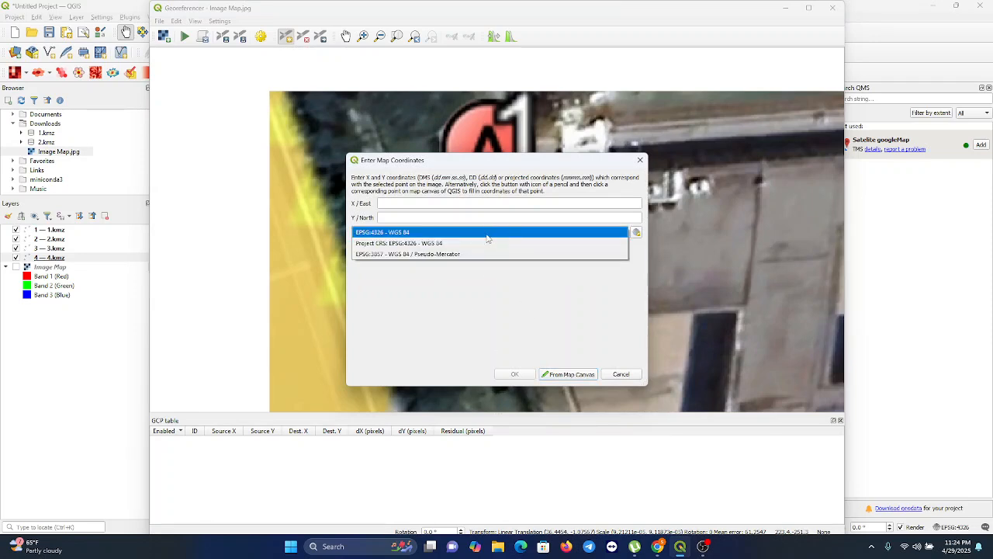
pyautogui.click(445, 236)
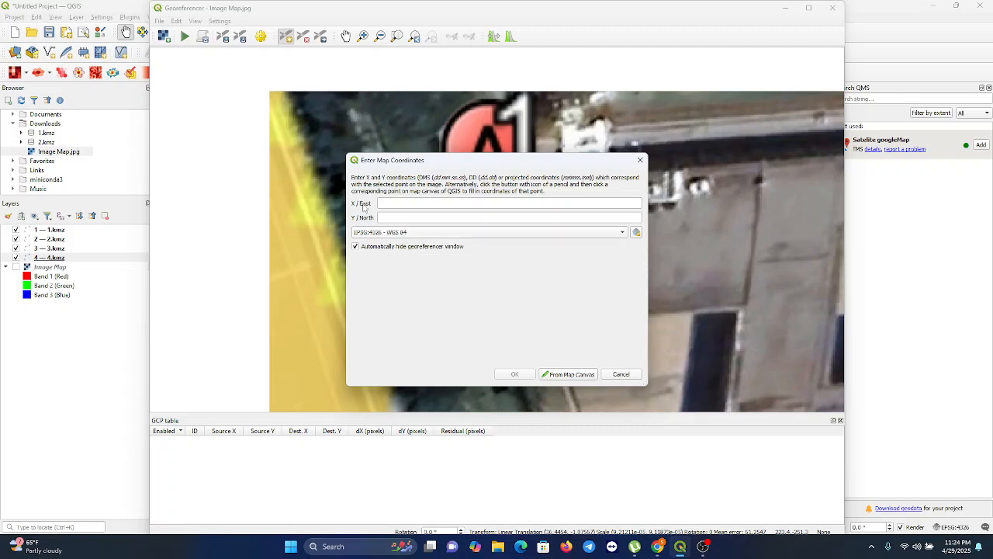
pyautogui.click(571, 375)
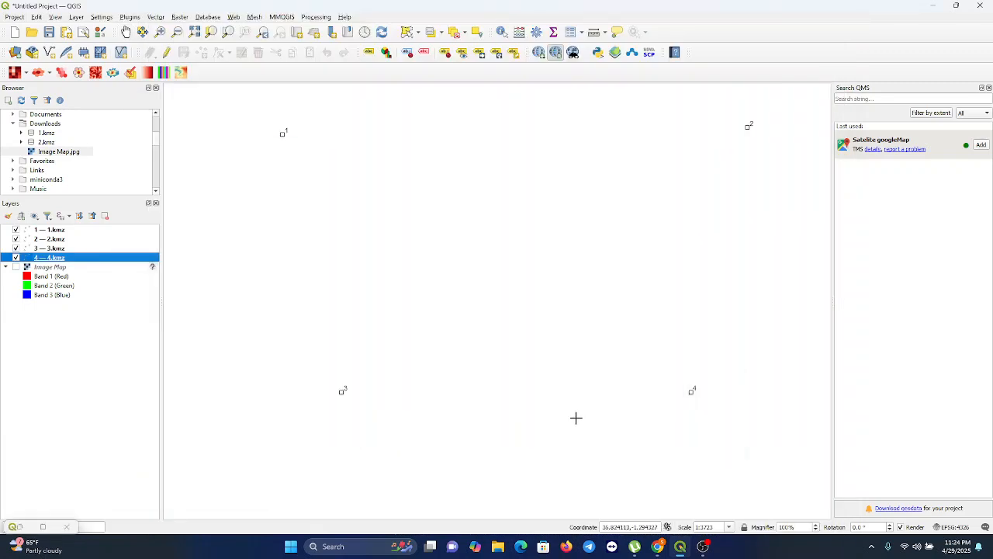
pyautogui.click(283, 134)
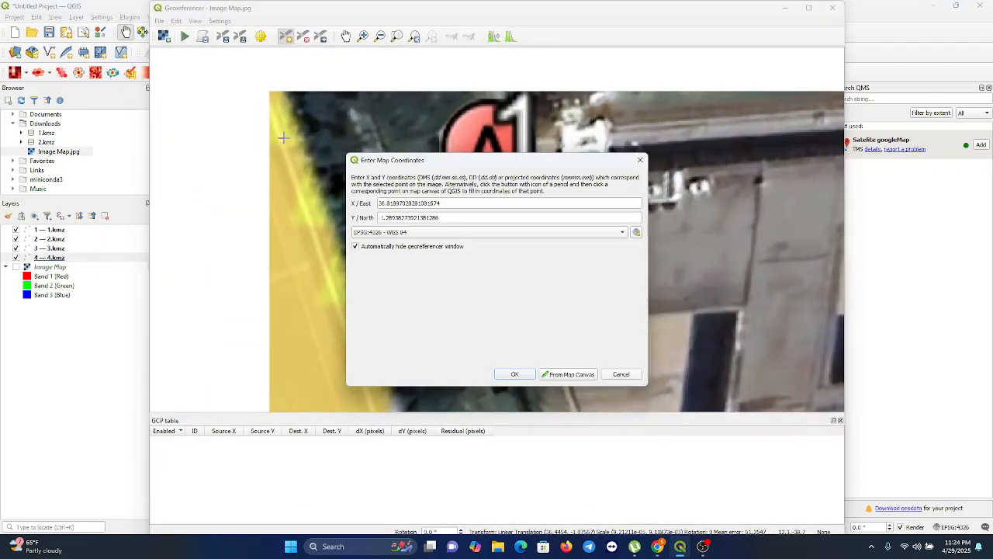
pyautogui.click(516, 374)
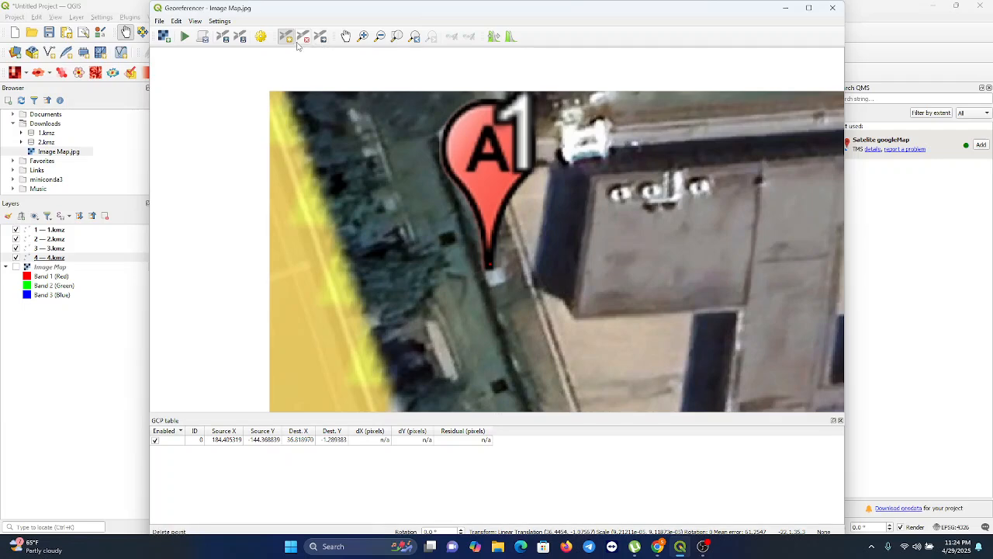
# Place a second ground control point exactly on the tip of marker 2 in the image's upper-right corner.
pyautogui.click(379, 37)
pyautogui.click(501, 227)
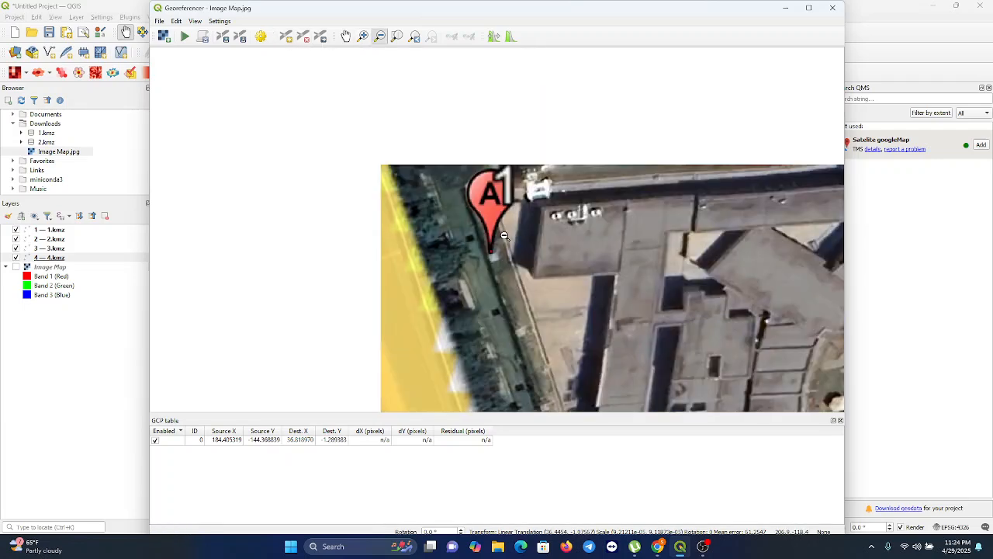
pyautogui.click(500, 231)
pyautogui.click(346, 37)
pyautogui.moveTo(575, 279); pyautogui.dragTo(345, 138)
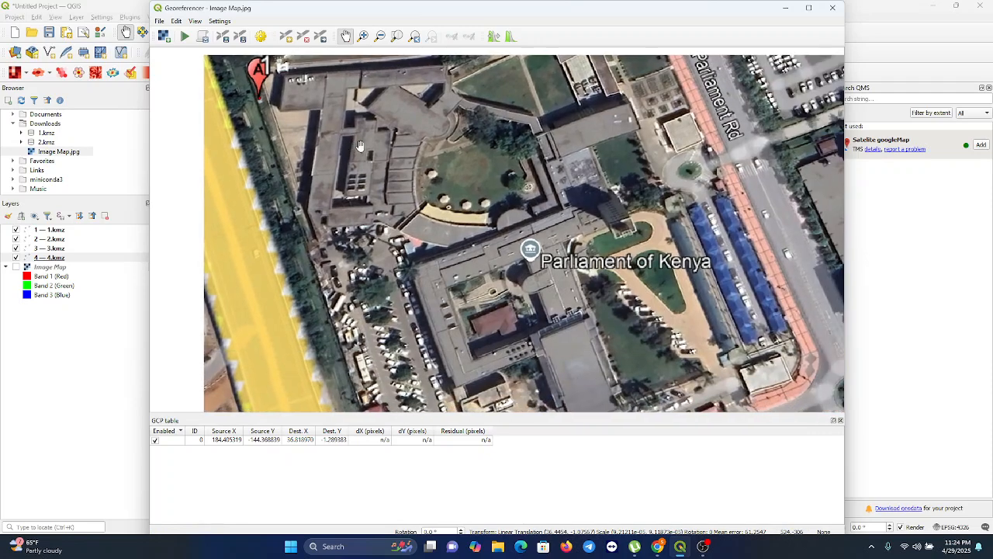
pyautogui.click(380, 36)
pyautogui.click(451, 203)
pyautogui.click(425, 191)
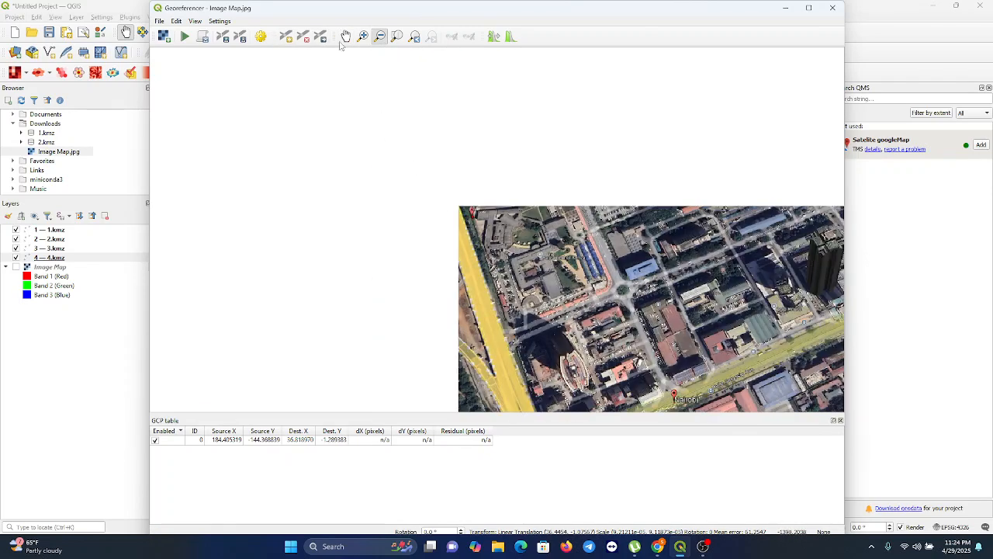
pyautogui.click(345, 37)
pyautogui.moveTo(628, 307); pyautogui.dragTo(389, 166)
pyautogui.moveTo(485, 197); pyautogui.dragTo(476, 237)
pyautogui.click(363, 37)
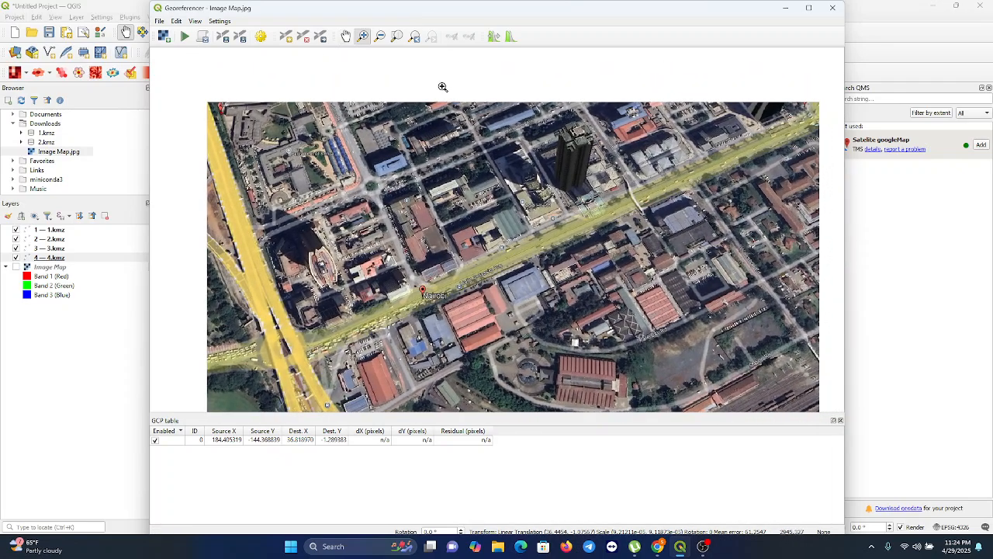
pyautogui.click(806, 105)
pyautogui.click(496, 224)
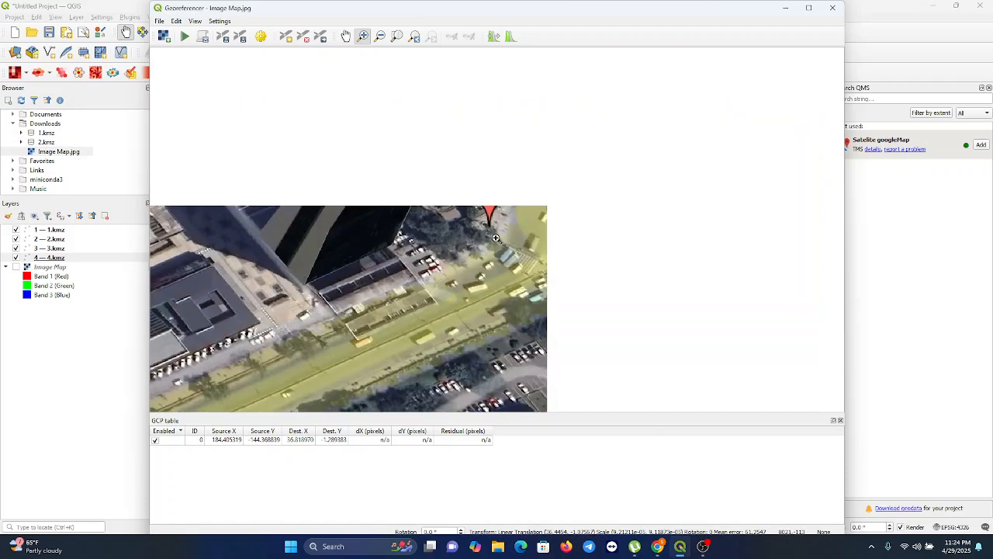
pyautogui.click(496, 231)
pyautogui.click(493, 217)
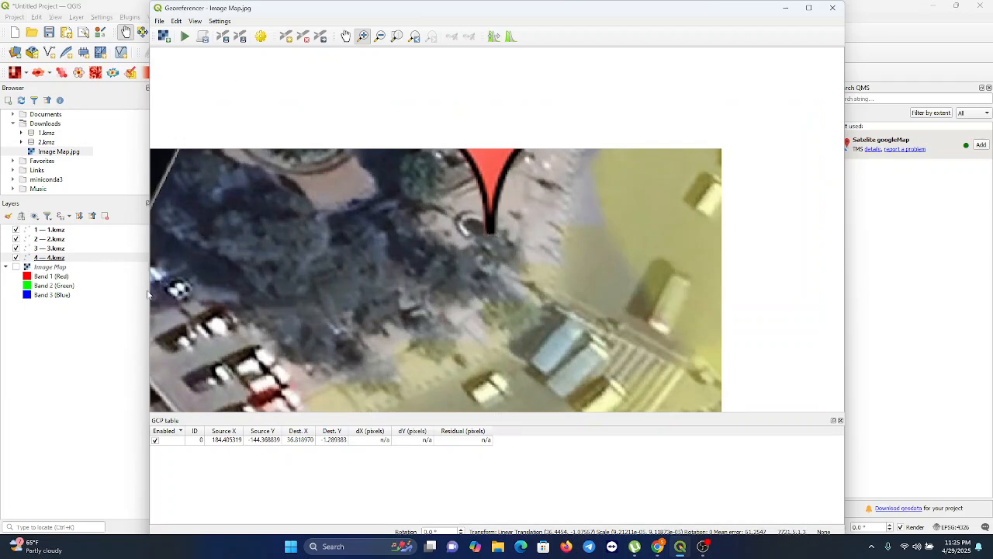
pyautogui.click(286, 36)
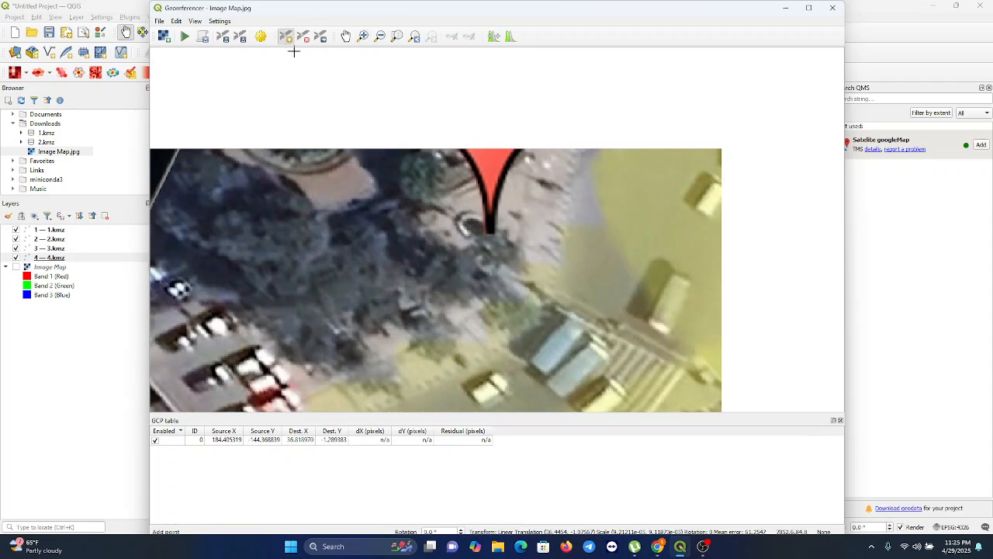
pyautogui.click(491, 231)
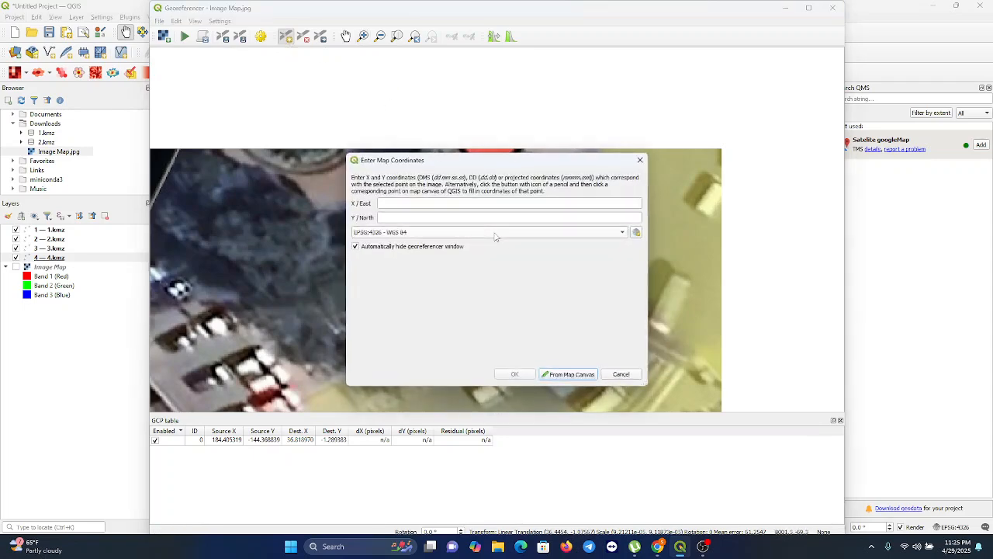
# Assign the second control point the coordinates of point 2 picked from the map canvas.
pyautogui.click(568, 374)
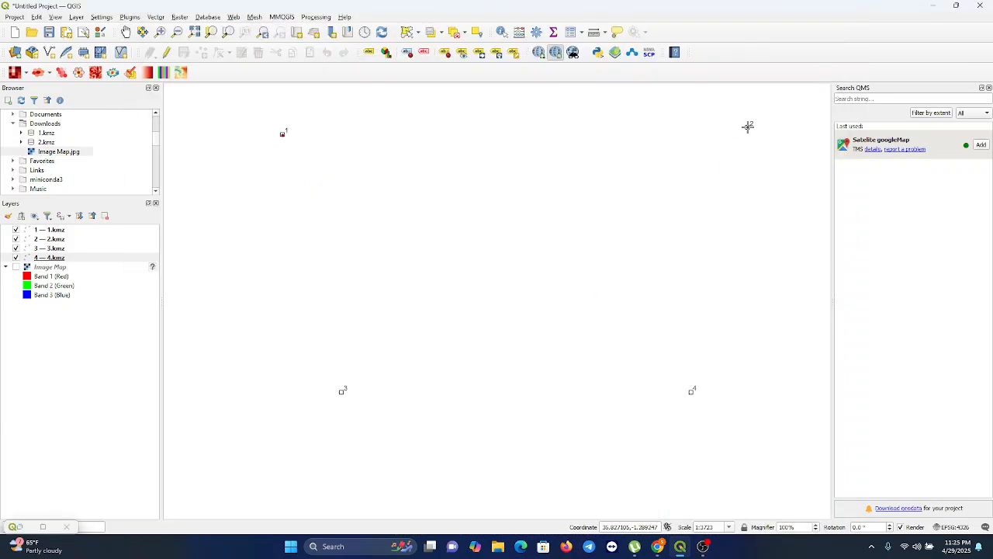
pyautogui.click(747, 126)
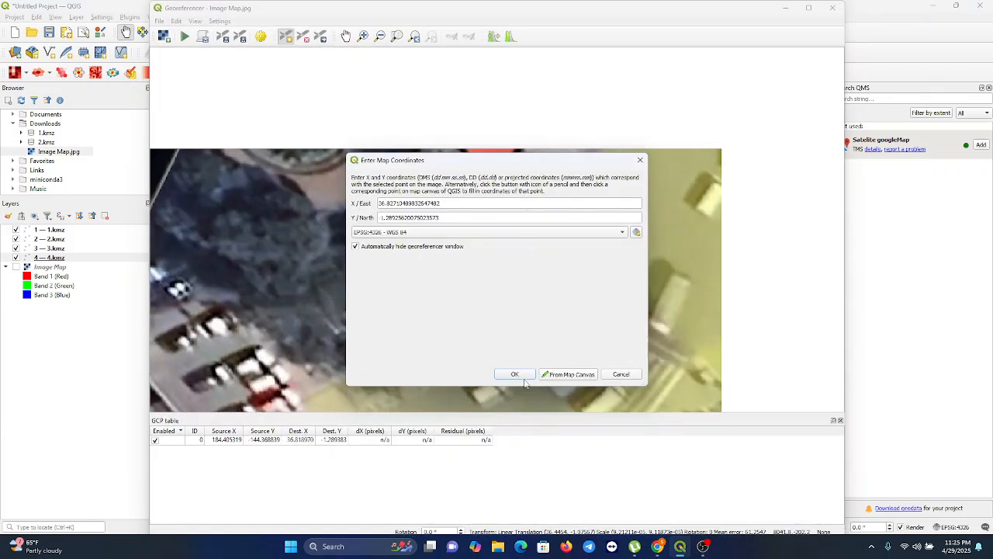
pyautogui.click(516, 375)
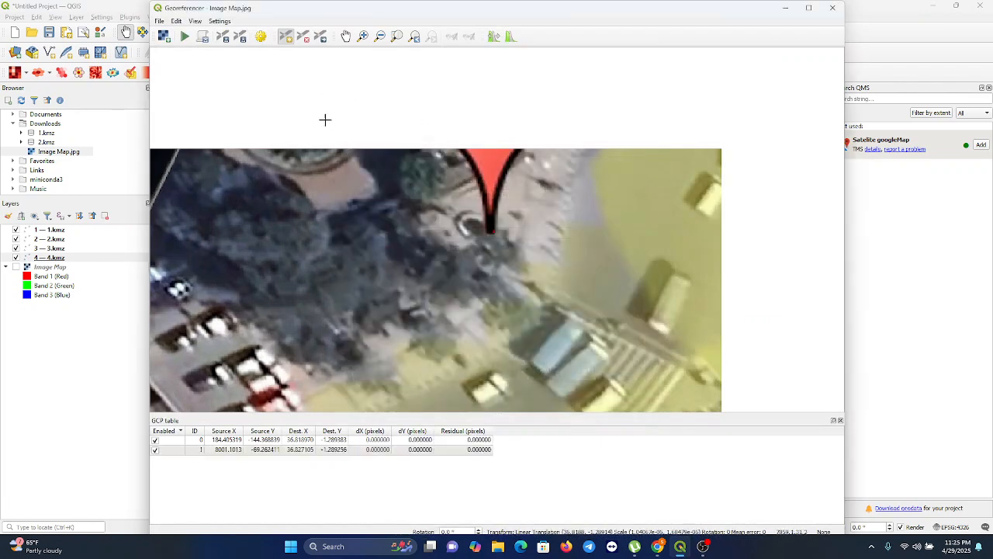
# Place a third ground control point exactly on the tip of marker 3 in the image's lower-left corner.
pyautogui.click(380, 37)
pyautogui.click(405, 255)
pyautogui.click(406, 258)
pyautogui.click(419, 273)
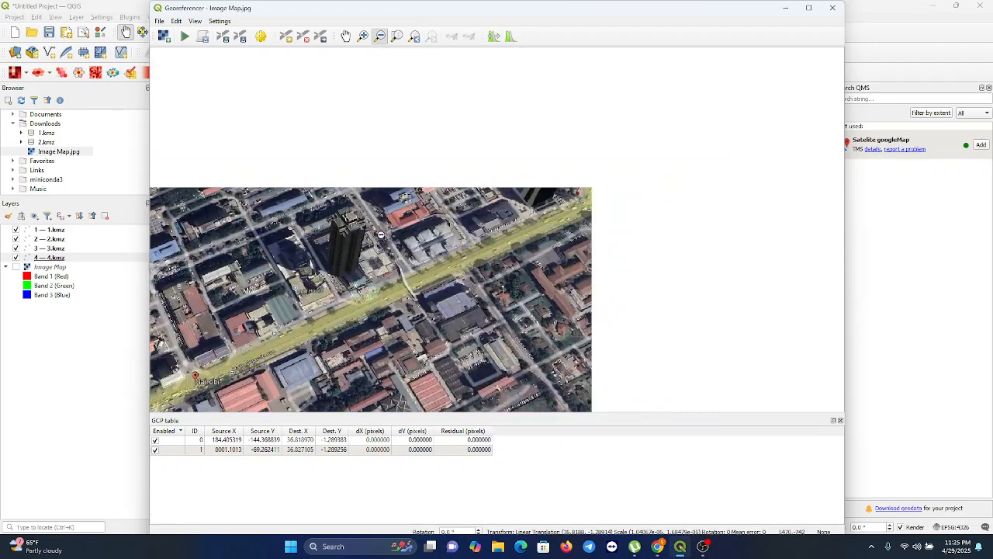
pyautogui.click(346, 36)
pyautogui.moveTo(289, 294); pyautogui.dragTo(481, 127)
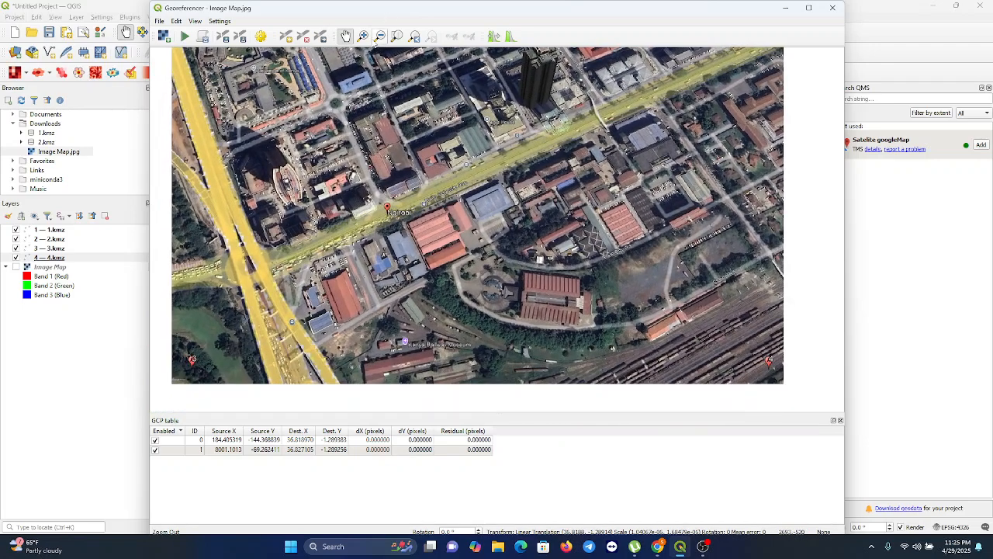
pyautogui.click(362, 36)
pyautogui.click(196, 362)
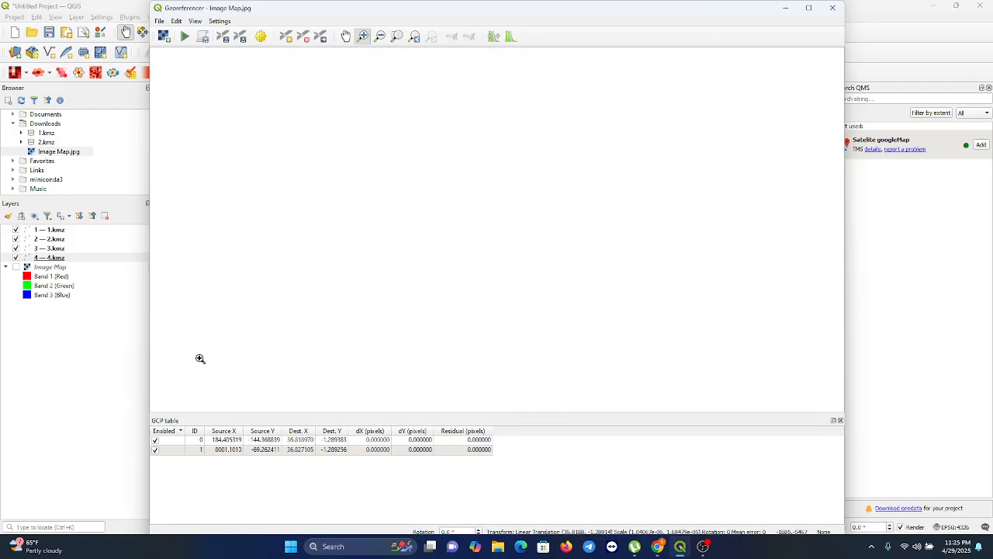
pyautogui.click(380, 36)
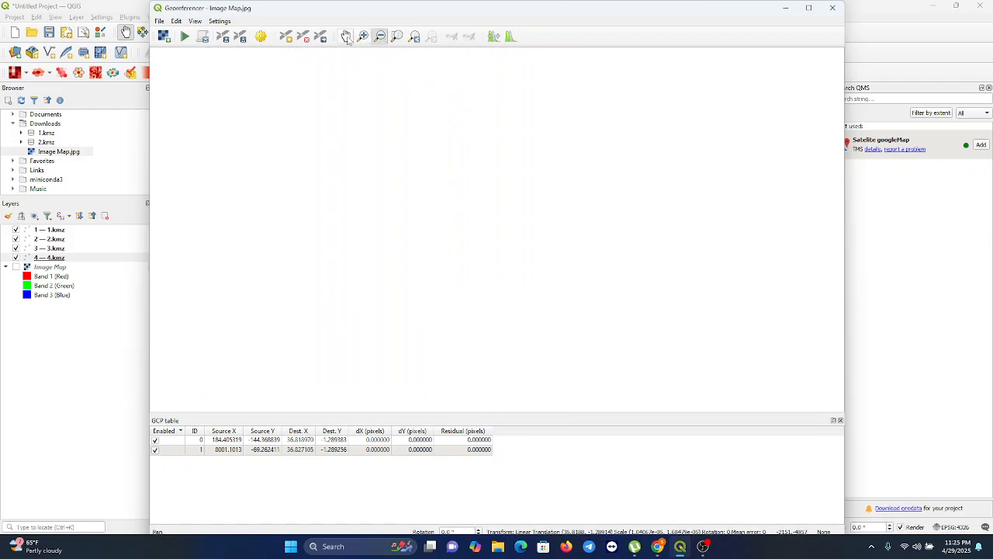
pyautogui.click(515, 218)
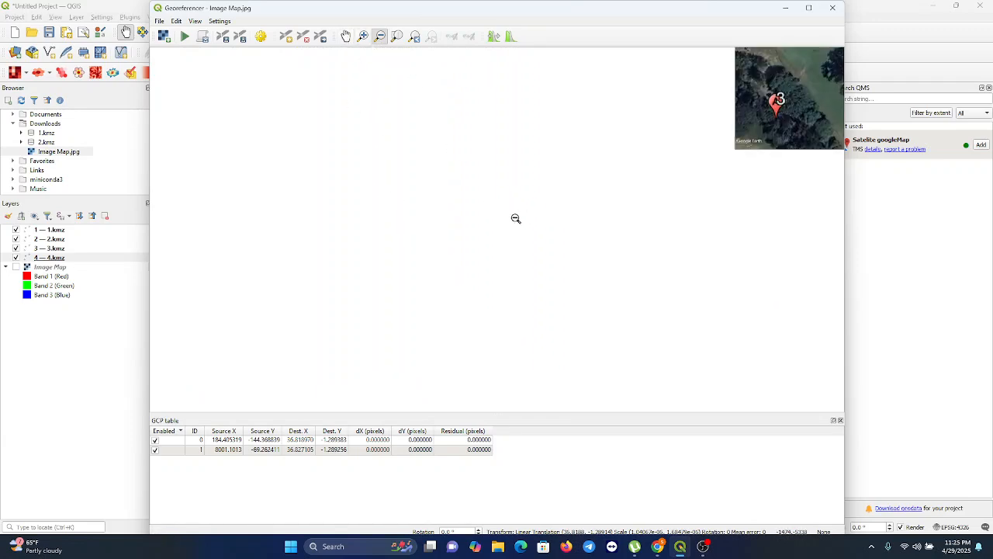
pyautogui.click(345, 36)
pyautogui.moveTo(771, 137); pyautogui.dragTo(411, 257)
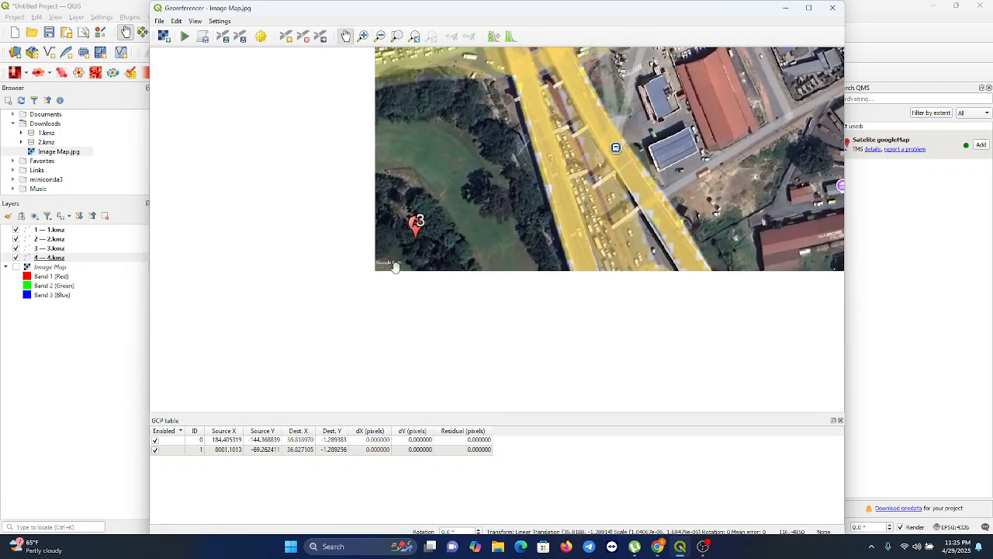
pyautogui.moveTo(457, 157); pyautogui.dragTo(396, 168)
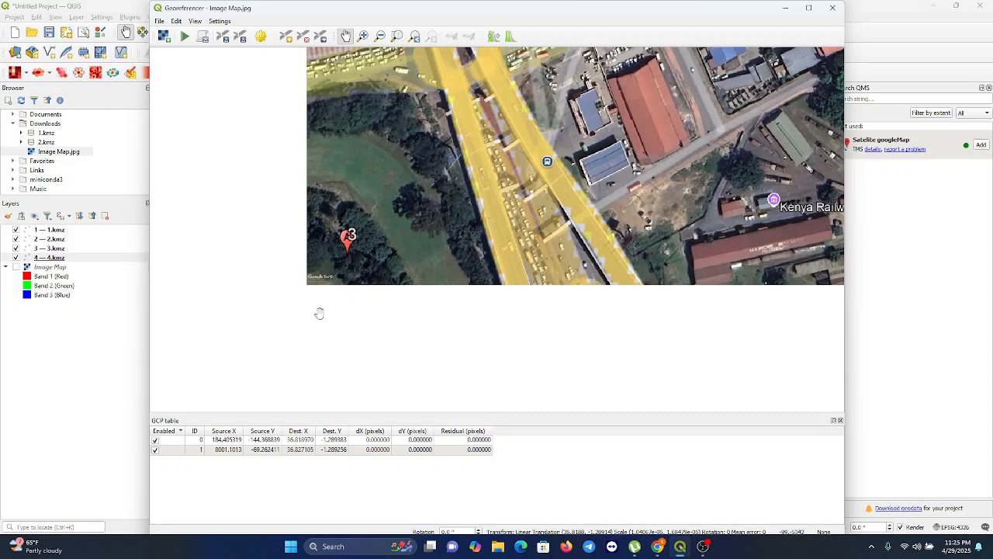
pyautogui.click(286, 36)
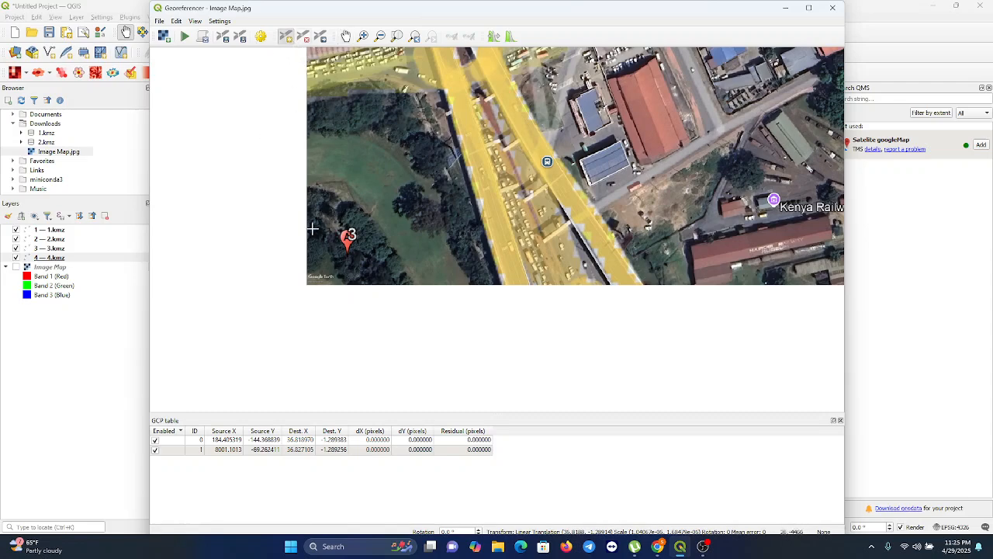
pyautogui.click(346, 251)
# Assign the third control point the coordinates of point 3 picked from the map canvas.
pyautogui.click(568, 374)
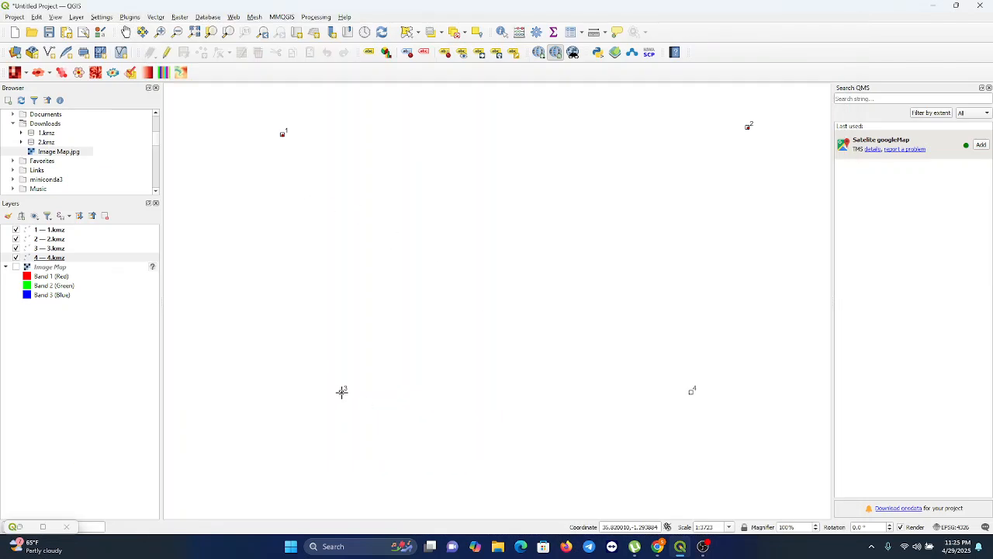
pyautogui.click(341, 392)
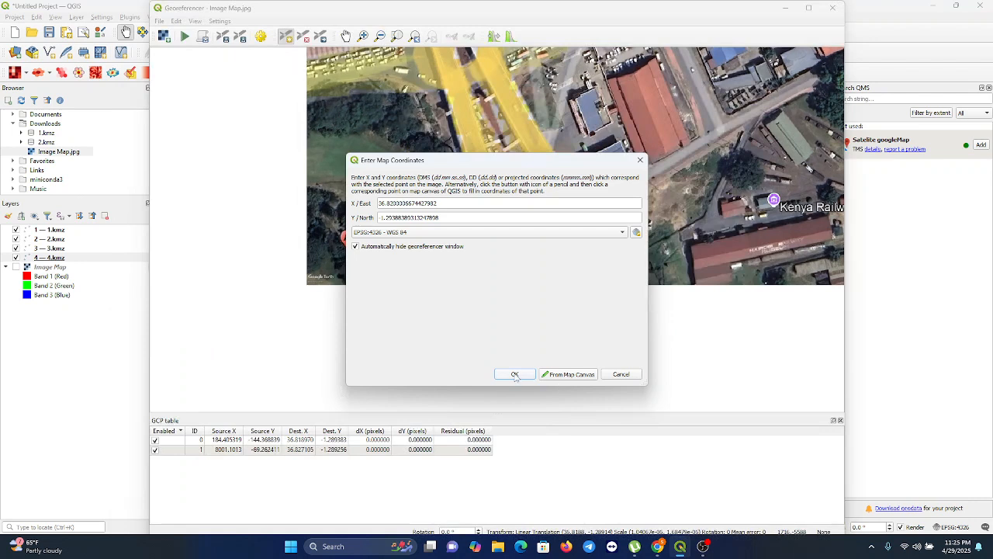
pyautogui.click(514, 375)
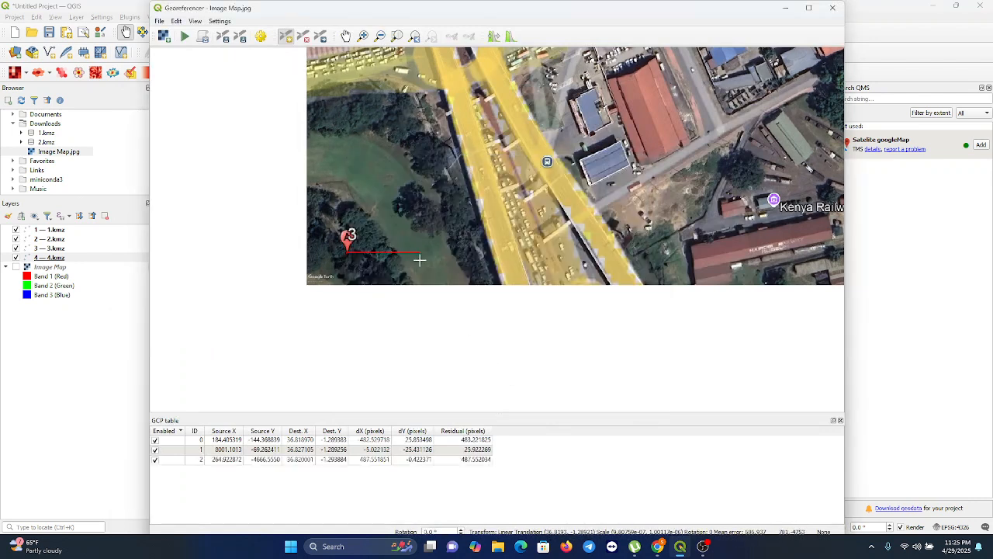
# Place a fourth ground control point exactly on the tip of marker 4 in the image's lower-right corner.
pyautogui.click(287, 37)
pyautogui.click(363, 36)
pyautogui.click(593, 237)
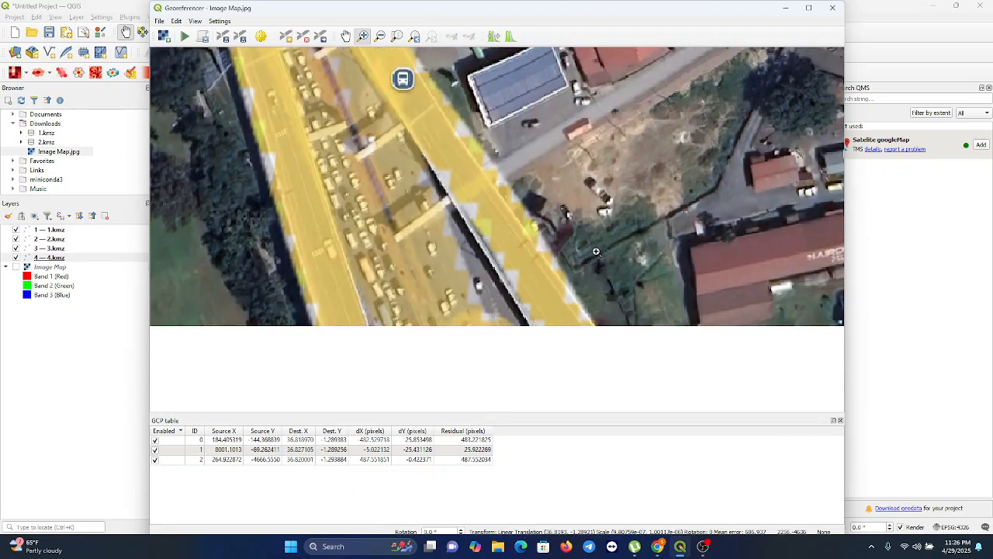
pyautogui.click(381, 36)
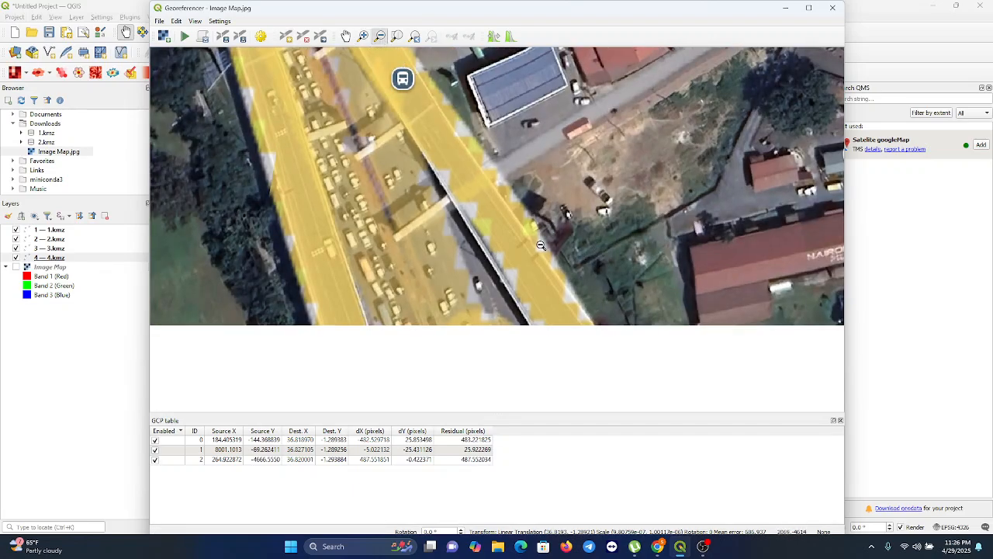
pyautogui.click(541, 245)
pyautogui.click(541, 245)
pyautogui.click(541, 246)
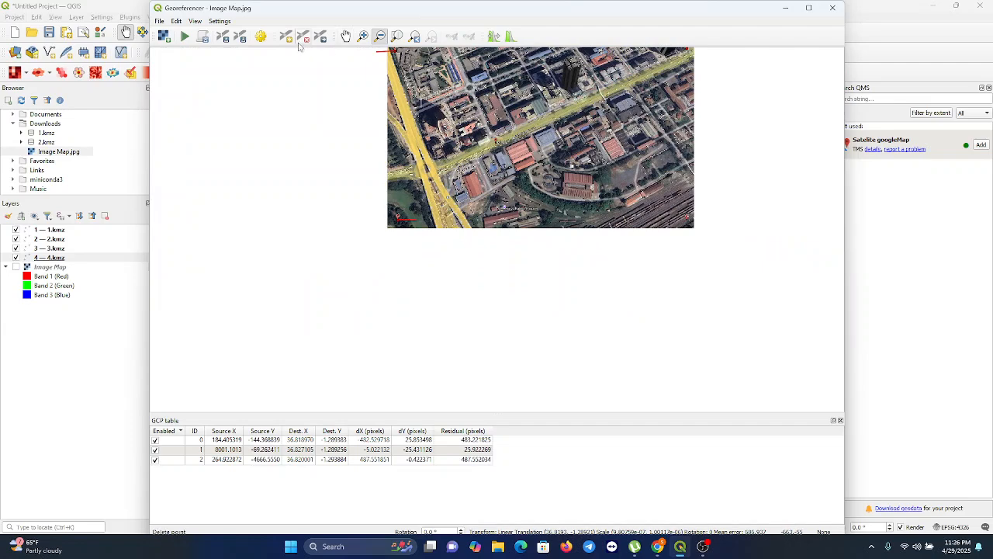
pyautogui.click(345, 37)
pyautogui.moveTo(676, 209); pyautogui.dragTo(536, 237)
pyautogui.click(363, 37)
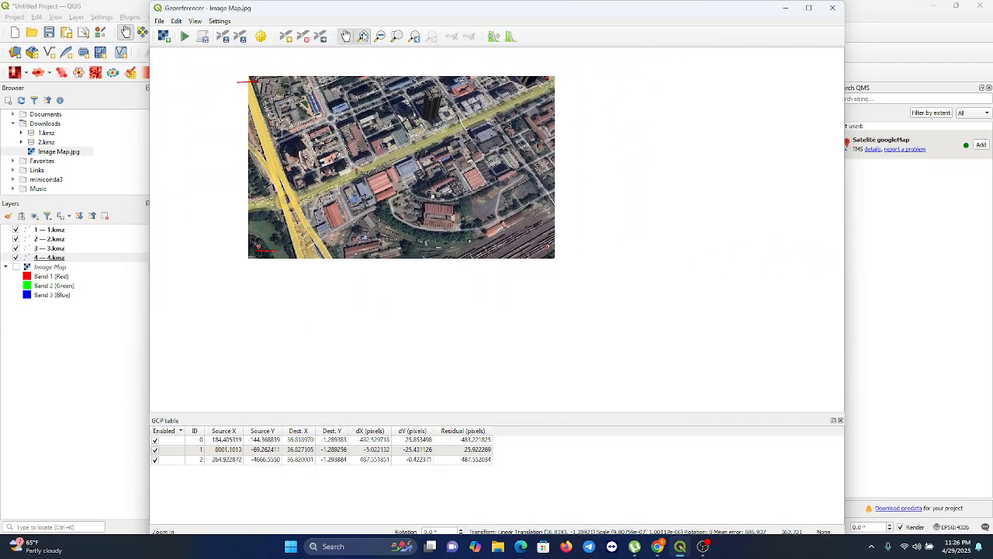
pyautogui.click(550, 252)
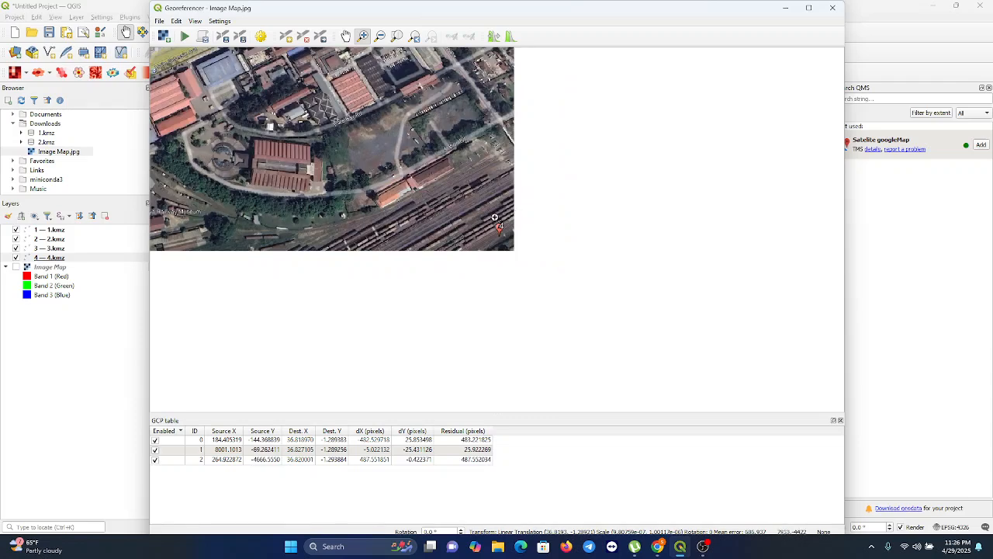
pyautogui.click(497, 226)
pyautogui.click(511, 242)
pyautogui.click(512, 242)
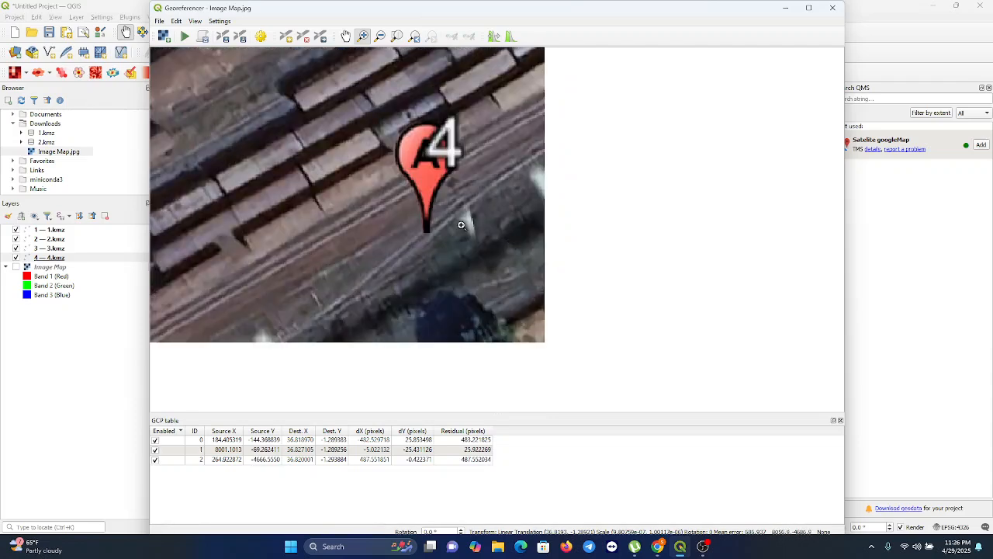
pyautogui.click(431, 227)
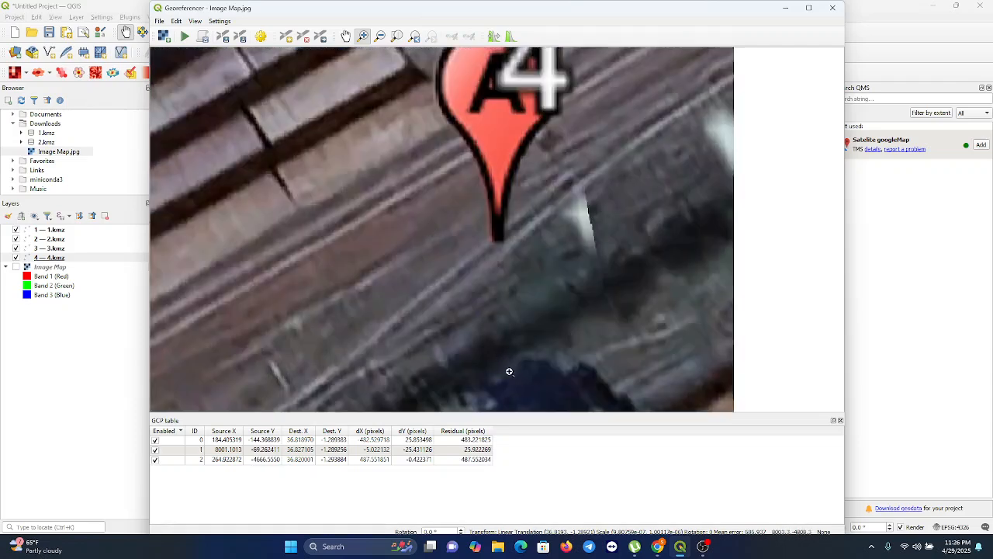
pyautogui.click(287, 39)
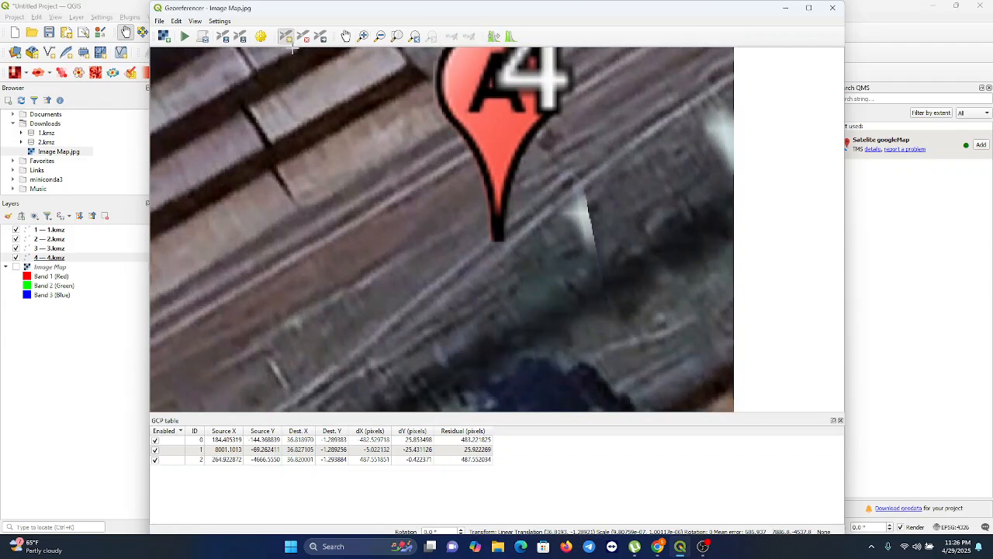
pyautogui.click(497, 237)
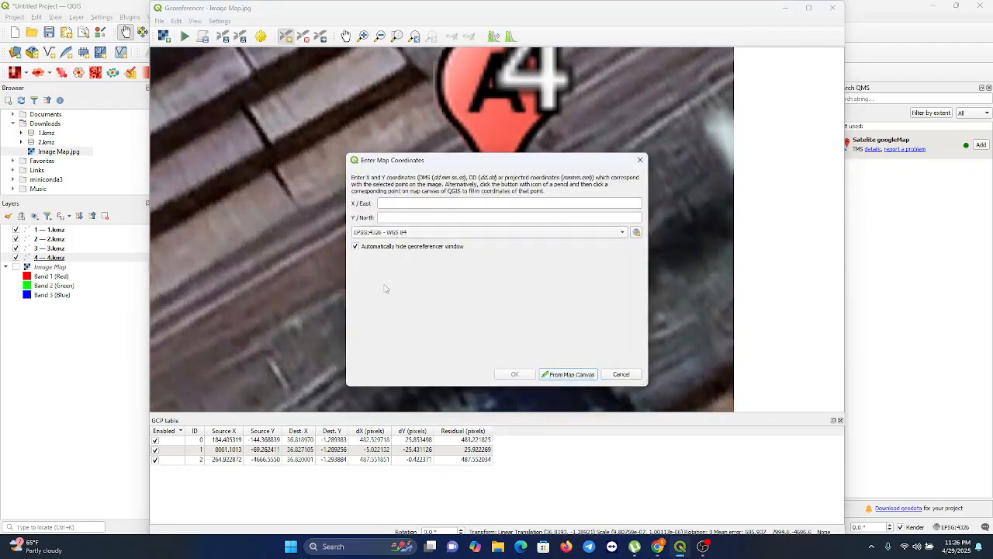
# Assign the fourth control point the coordinates of point 4 picked from the map canvas.
pyautogui.click(568, 375)
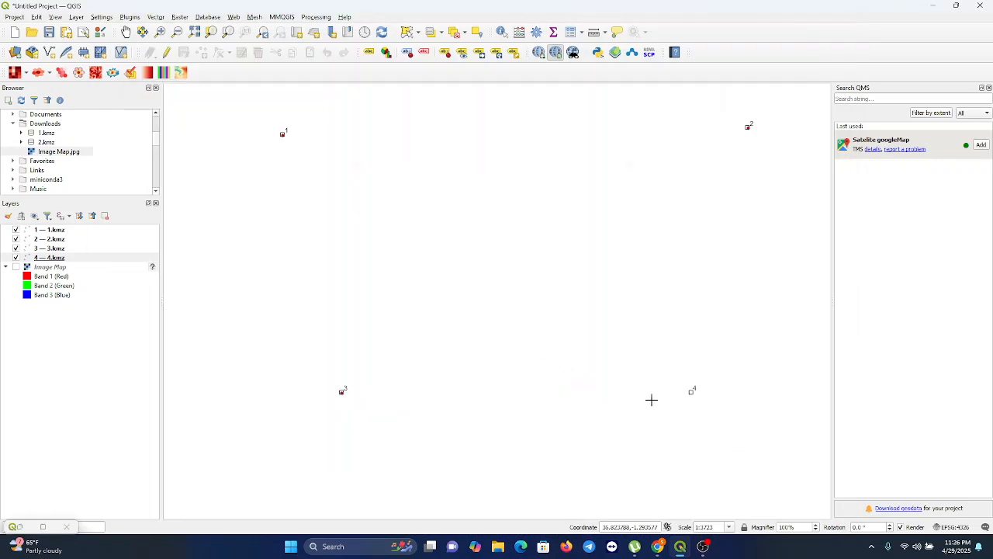
pyautogui.click(691, 392)
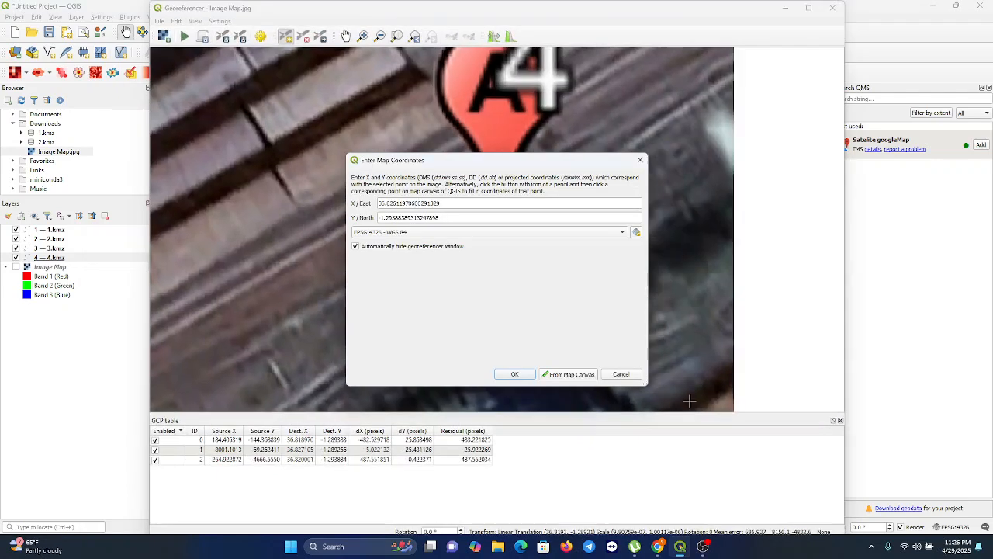
pyautogui.click(514, 375)
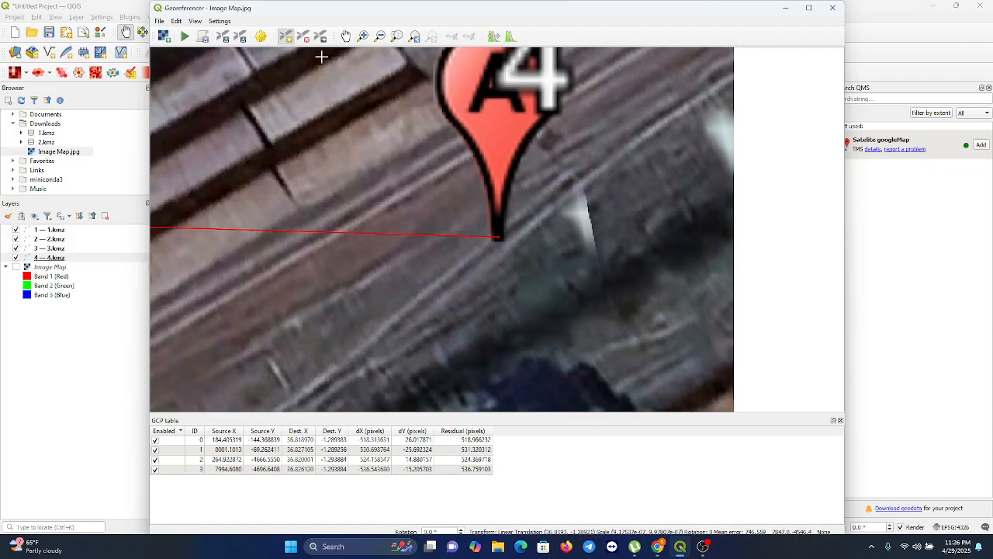
# Examine the control points and their residual lines at the four corners across the whole image.
pyautogui.click(380, 40)
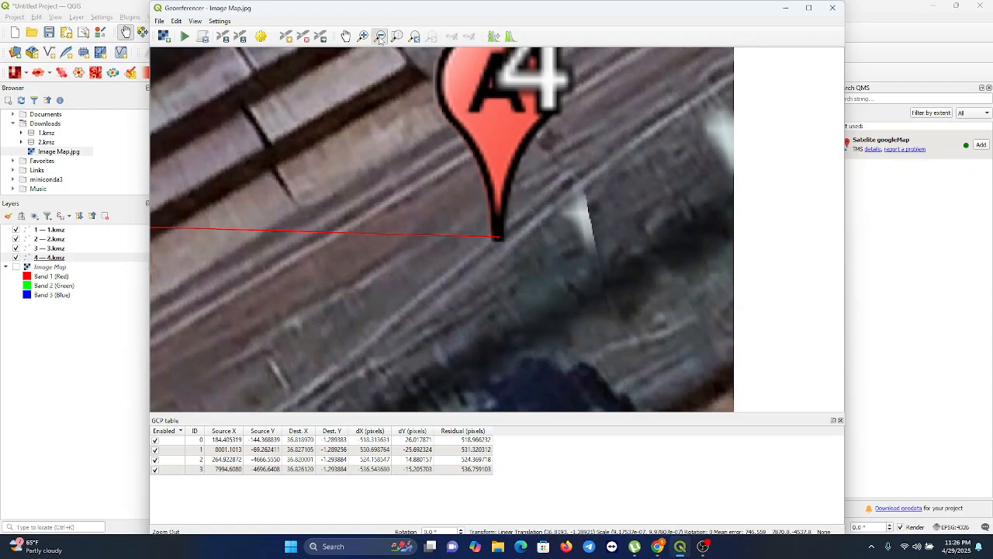
pyautogui.click(386, 198)
pyautogui.click(403, 213)
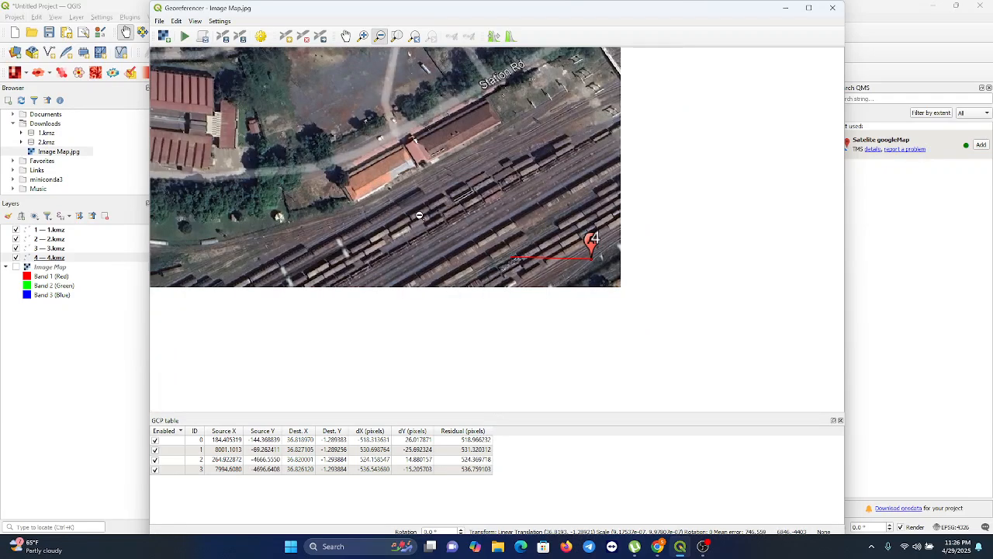
pyautogui.click(346, 37)
pyautogui.moveTo(346, 129); pyautogui.dragTo(497, 246)
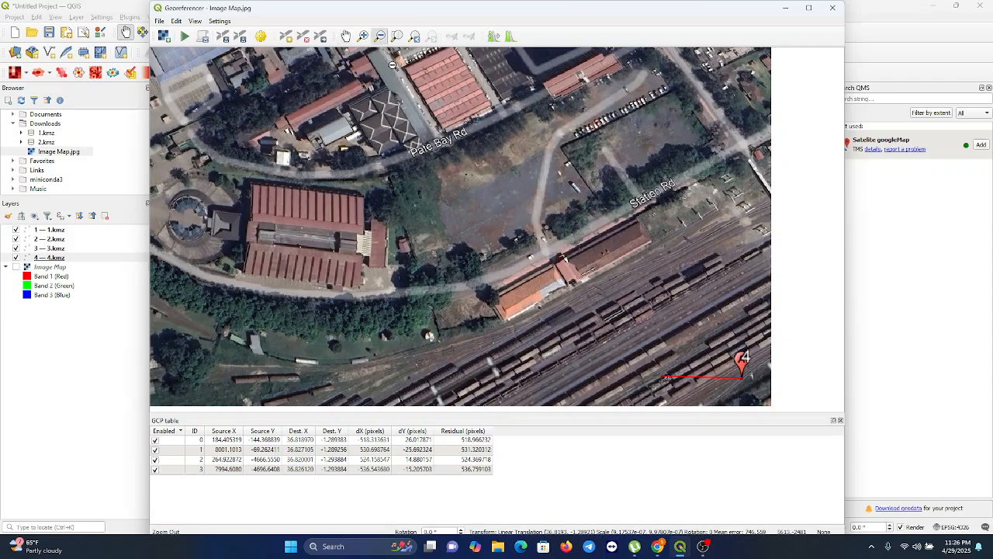
pyautogui.click(380, 37)
pyautogui.click(437, 204)
pyautogui.click(345, 36)
pyautogui.moveTo(335, 107); pyautogui.dragTo(477, 191)
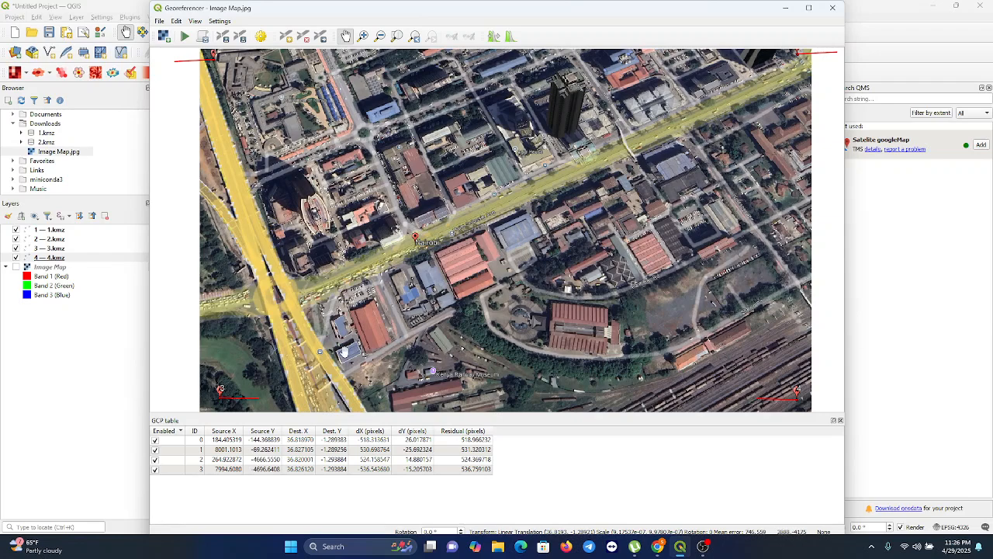
# Configure the transformation as Linear with Nearest Neighbour resampling, target EPSG:4326 - WGS 84 and output raster Image Map_modified.tif.
pyautogui.click(260, 37)
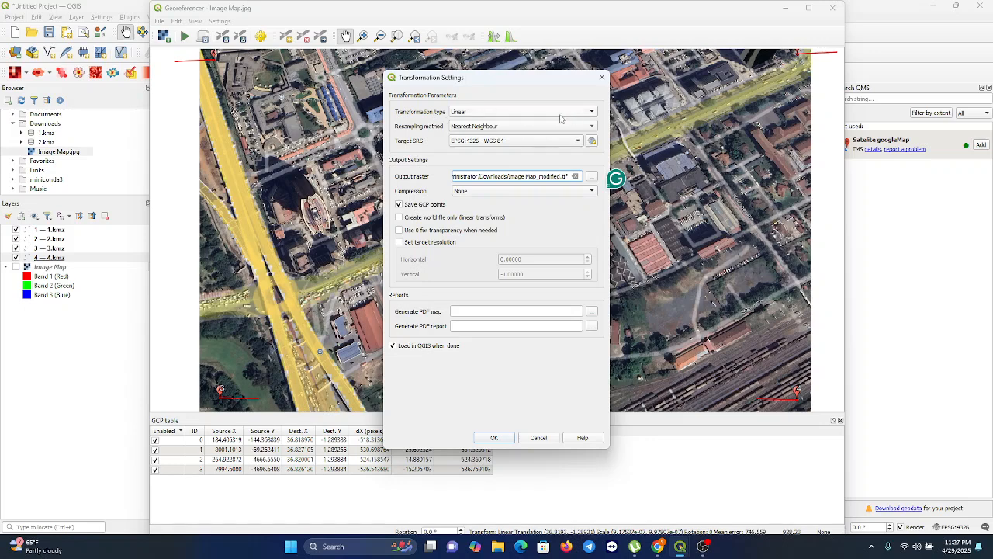
pyautogui.click(585, 115)
pyautogui.click(482, 114)
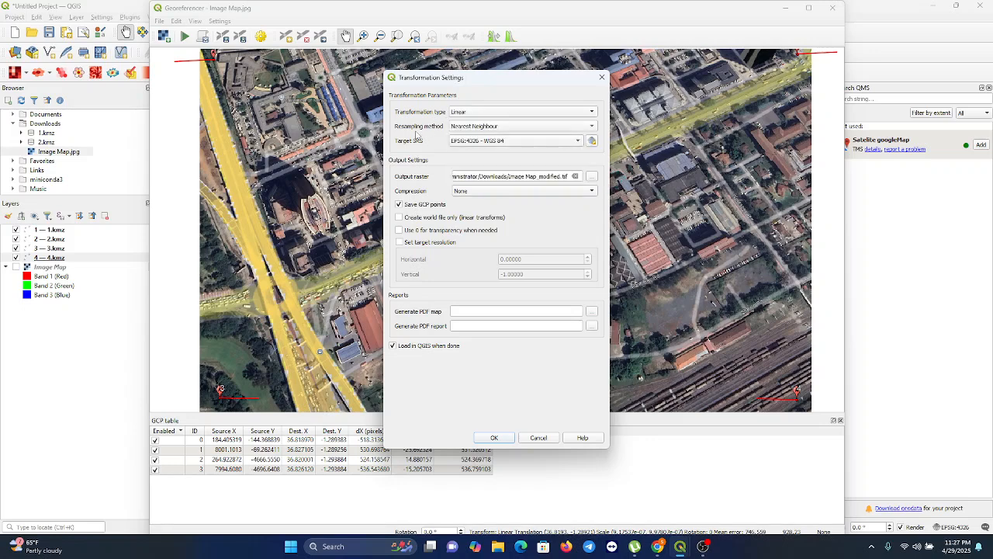
pyautogui.click(586, 127)
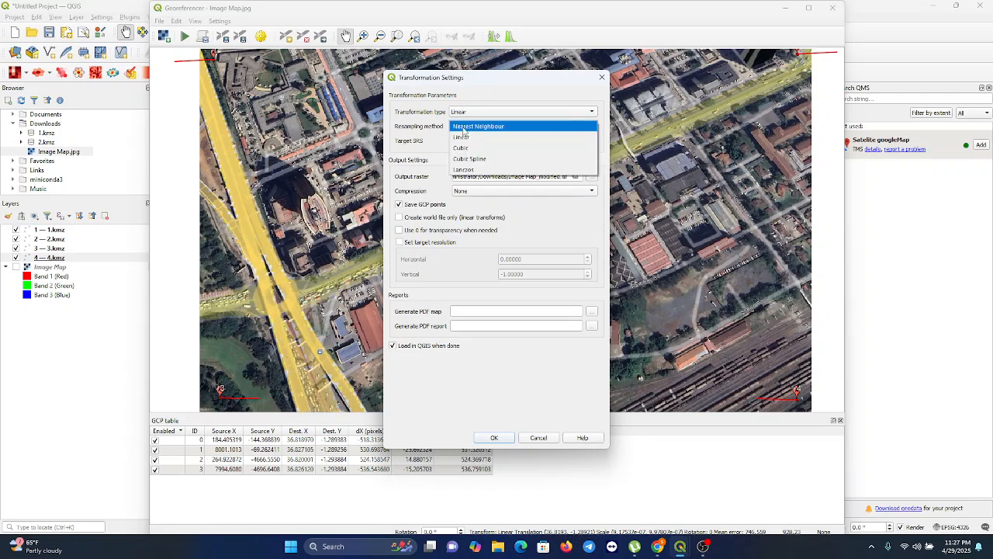
pyautogui.click(459, 128)
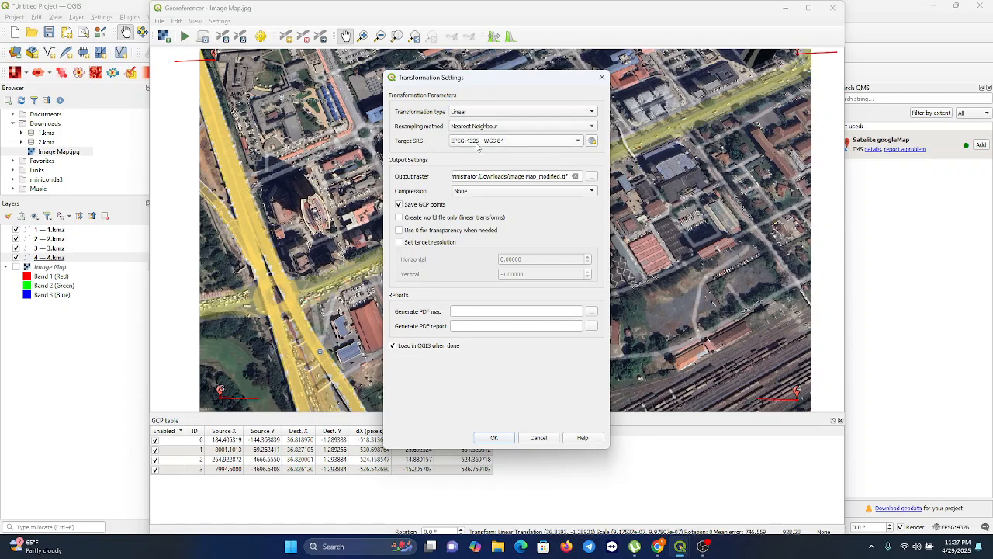
pyautogui.moveTo(478, 148)
pyautogui.click(495, 438)
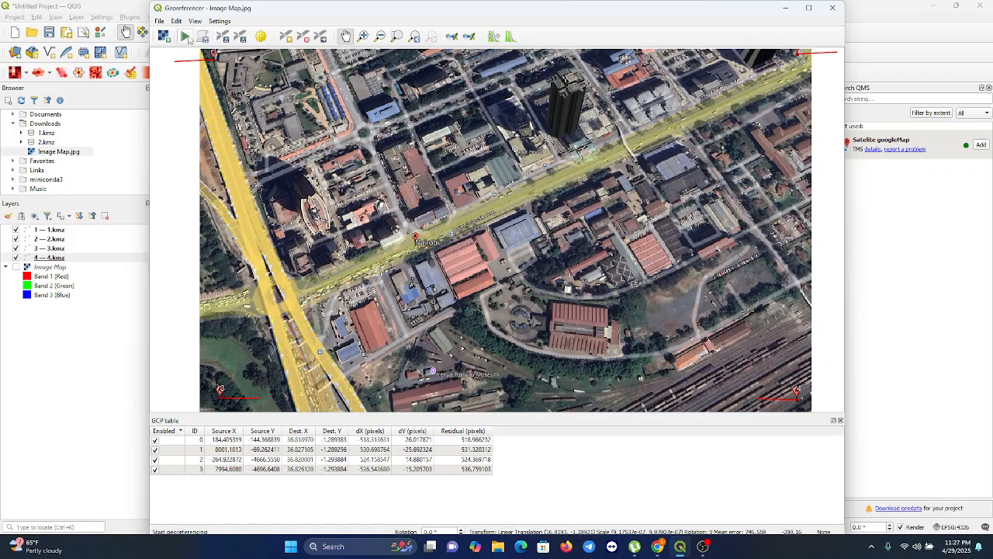
# Run the georeferencing of the image and close the Georeferencer.
pyautogui.click(185, 37)
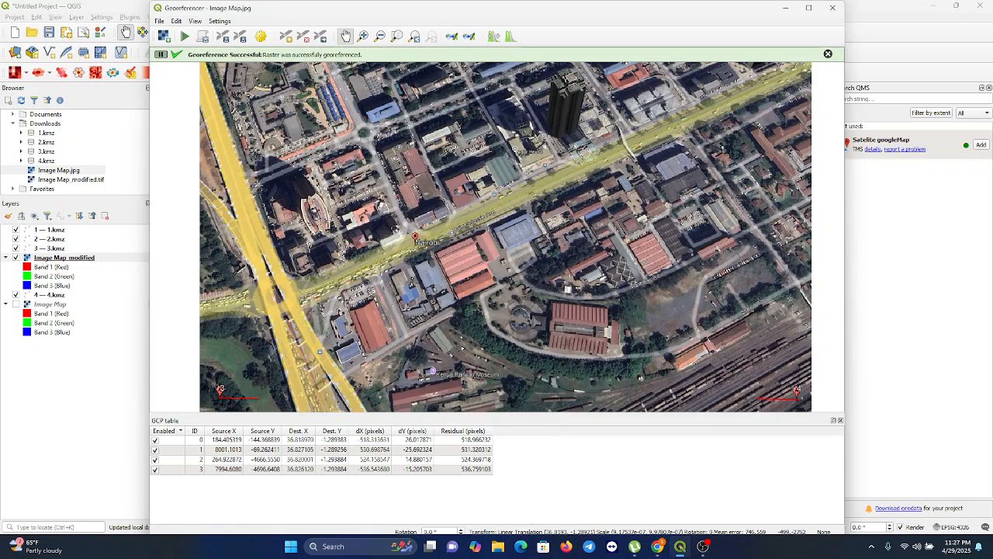
pyautogui.click(833, 8)
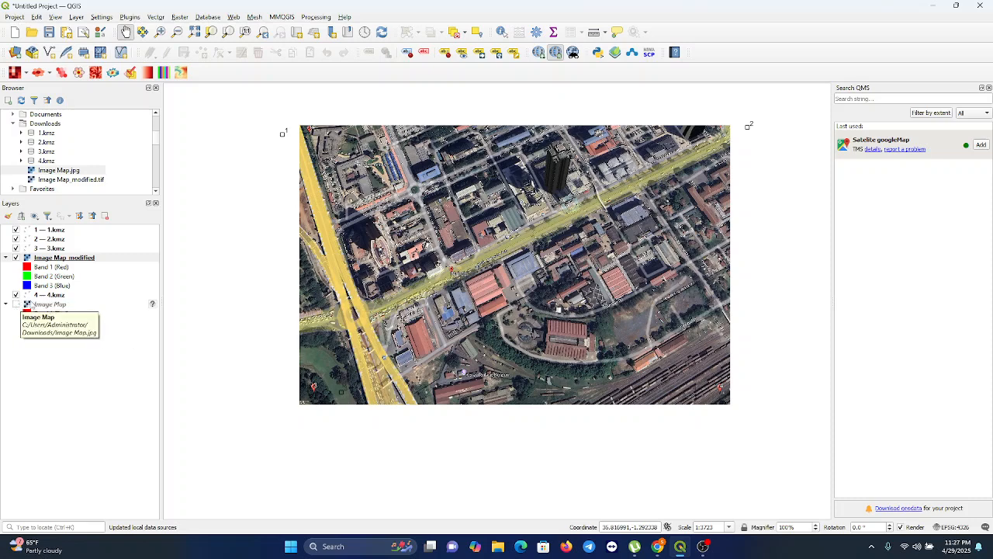
# Hide the four placemark layers 1 to 4 so that only the georeferenced Image Map_modified raster is displayed.
pyautogui.click(39, 257)
pyautogui.click(15, 248)
pyautogui.click(15, 239)
pyautogui.click(15, 230)
pyautogui.click(15, 295)
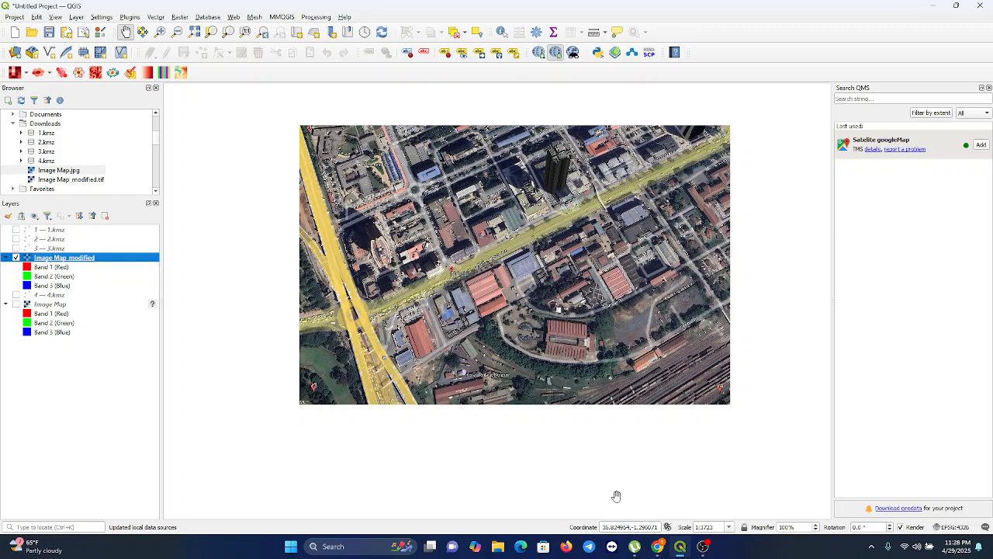
pyautogui.moveTo(499, 246); pyautogui.dragTo(445, 250)
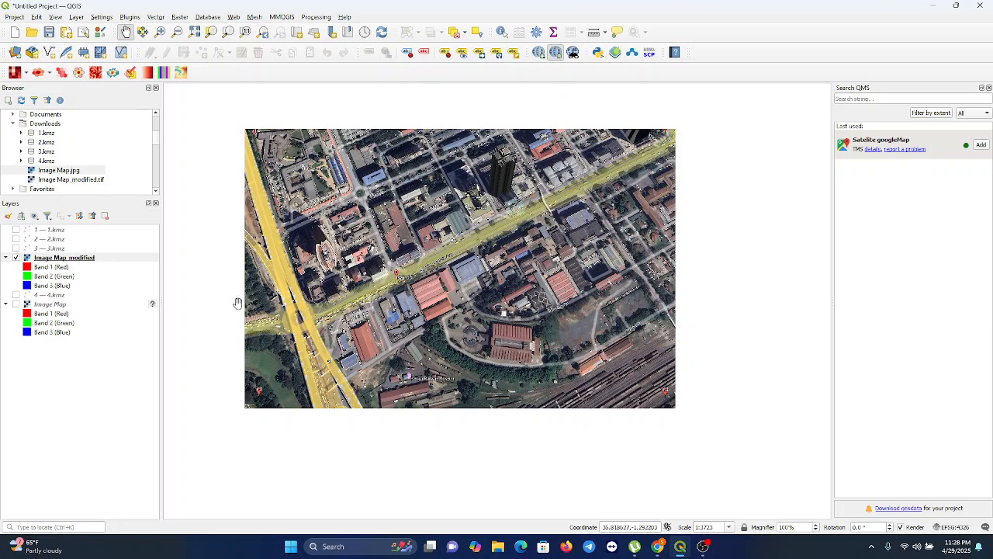
pyautogui.moveTo(465, 287); pyautogui.dragTo(511, 299)
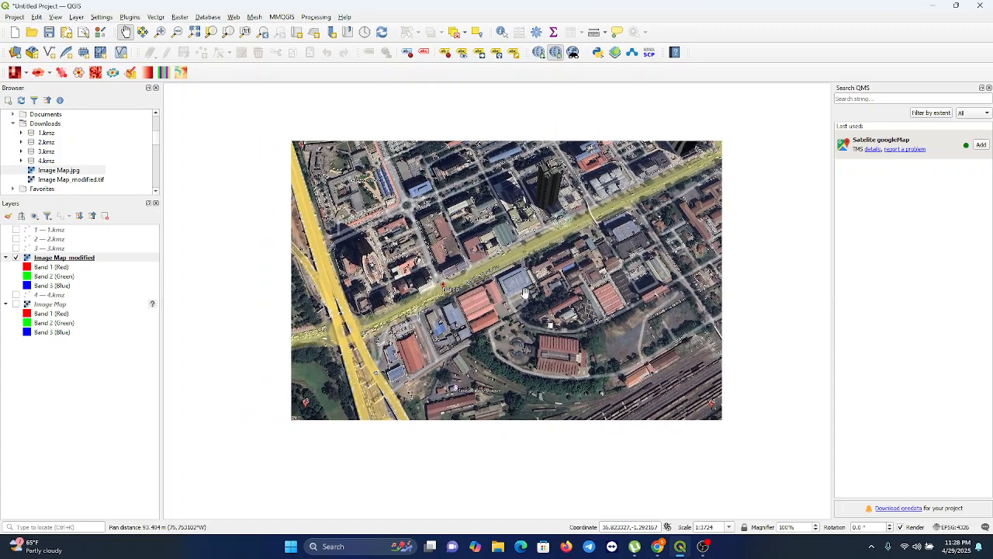